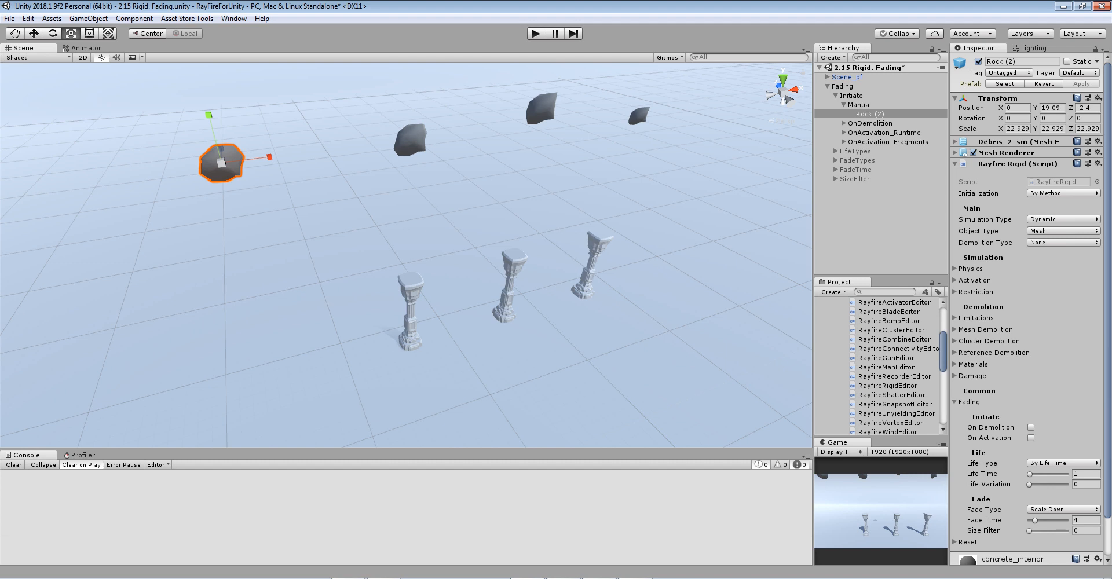
Step: Start Play mode and initialize Rock (2) of the Manual group so that it drops to the ground
{"action": "middle_click_drag", "start_coordinate": [405, 255], "coordinate": [464, 296]}
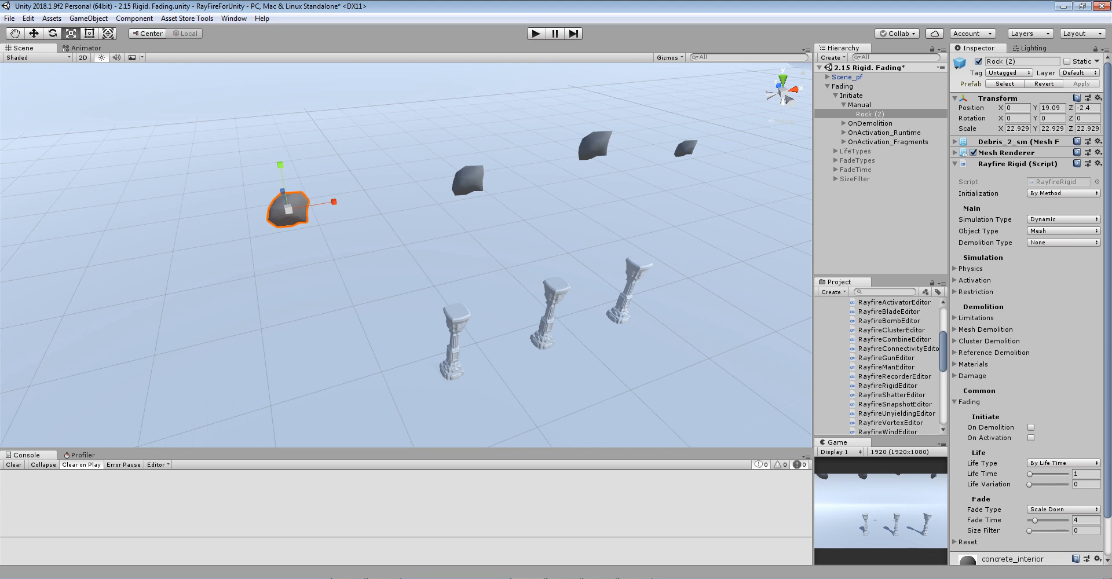
{"action": "key", "text": "ctrl+p"}
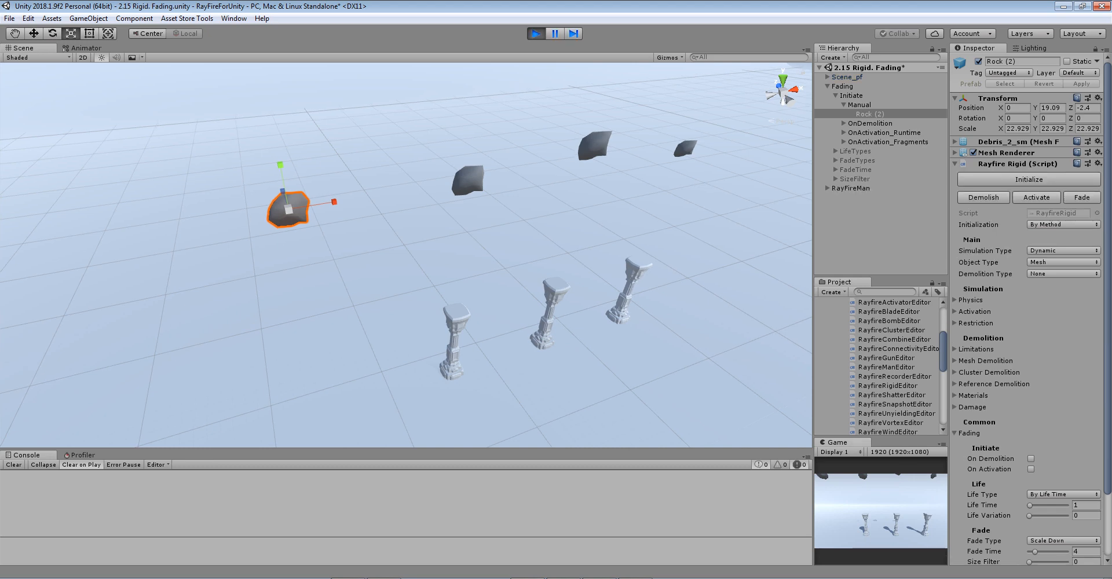
{"action": "left_click", "coordinate": [1029, 180]}
{"action": "scroll", "coordinate": [406, 255], "scroll_direction": "down", "scroll_amount": 3}
{"action": "middle_click_drag", "start_coordinate": [406, 296], "coordinate": [411, 209]}
{"action": "scroll", "coordinate": [406, 255], "scroll_direction": "up", "scroll_amount": 5}
{"action": "middle_click_drag", "start_coordinate": [406, 290], "coordinate": [412, 254]}
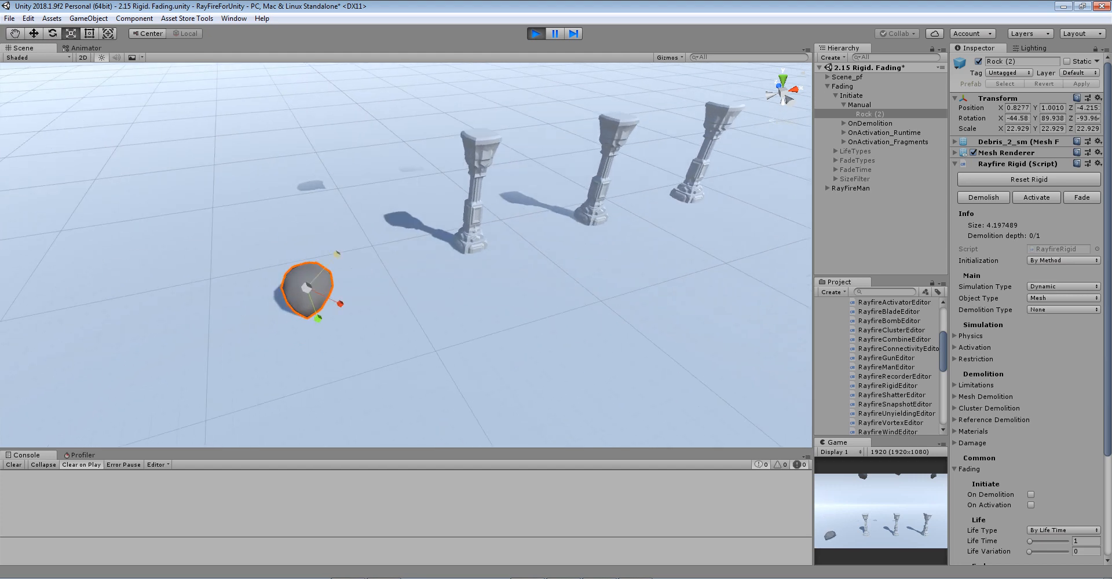
Step: Activate the Move tool and trigger the manual Fade of the fallen Rock (2)
{"action": "key", "text": "w"}
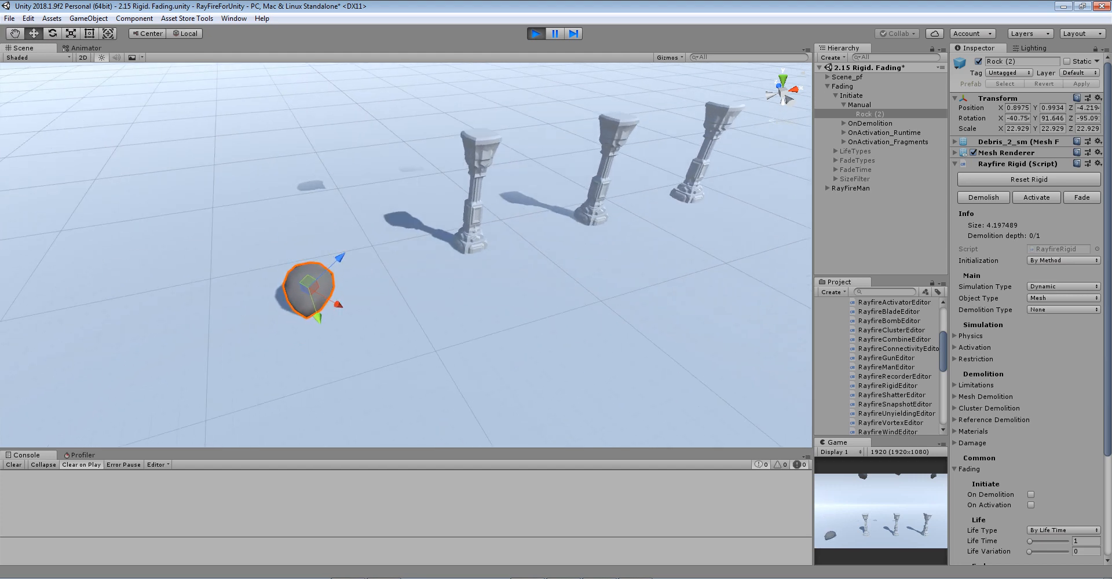
{"action": "scroll", "coordinate": [1028, 313], "scroll_direction": "down", "scroll_amount": 3}
{"action": "scroll", "coordinate": [1028, 312], "scroll_direction": "up", "scroll_amount": 3}
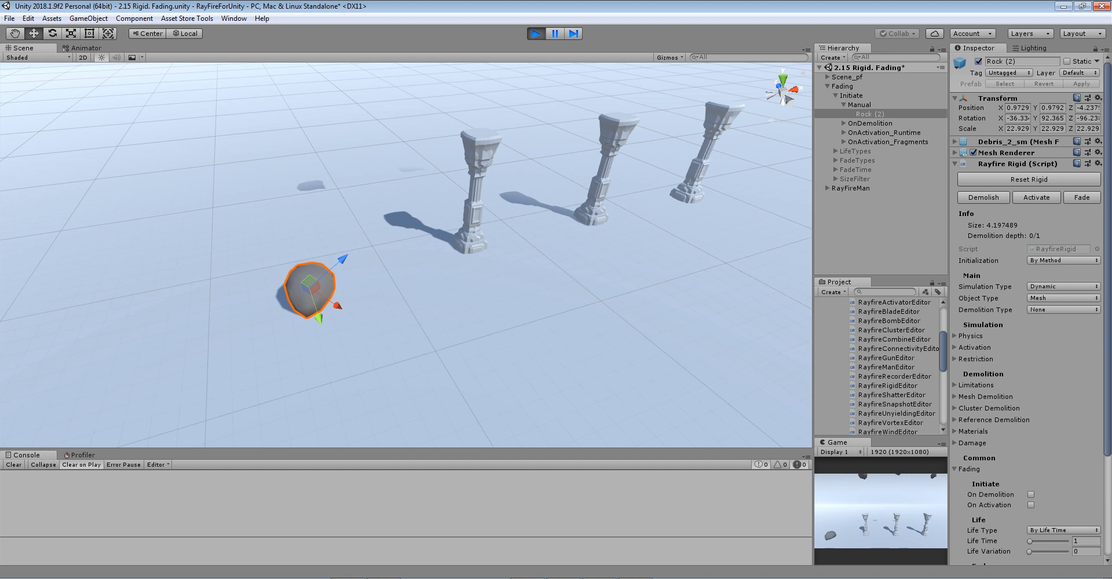
{"action": "left_click", "coordinate": [1083, 197]}
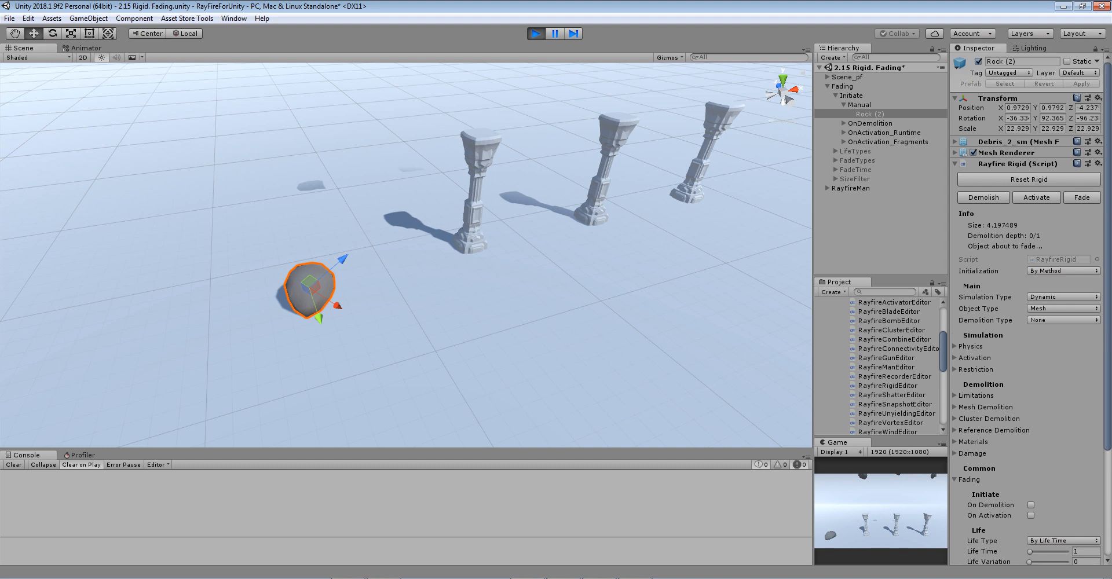
{"action": "scroll", "coordinate": [406, 255], "scroll_direction": "up", "scroll_amount": 4}
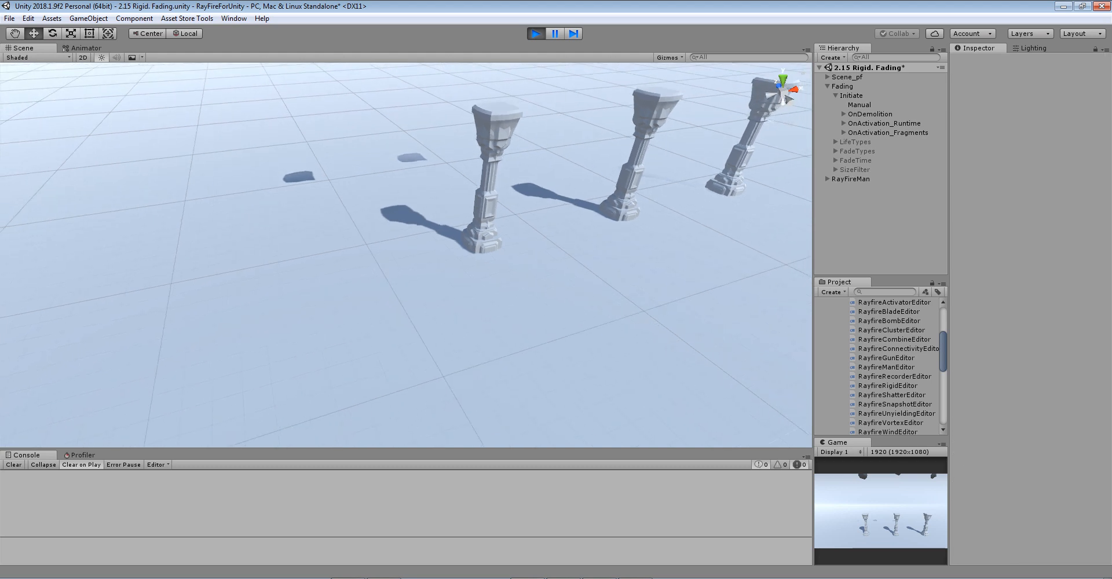
{"action": "scroll", "coordinate": [406, 255], "scroll_direction": "down", "scroll_amount": 5}
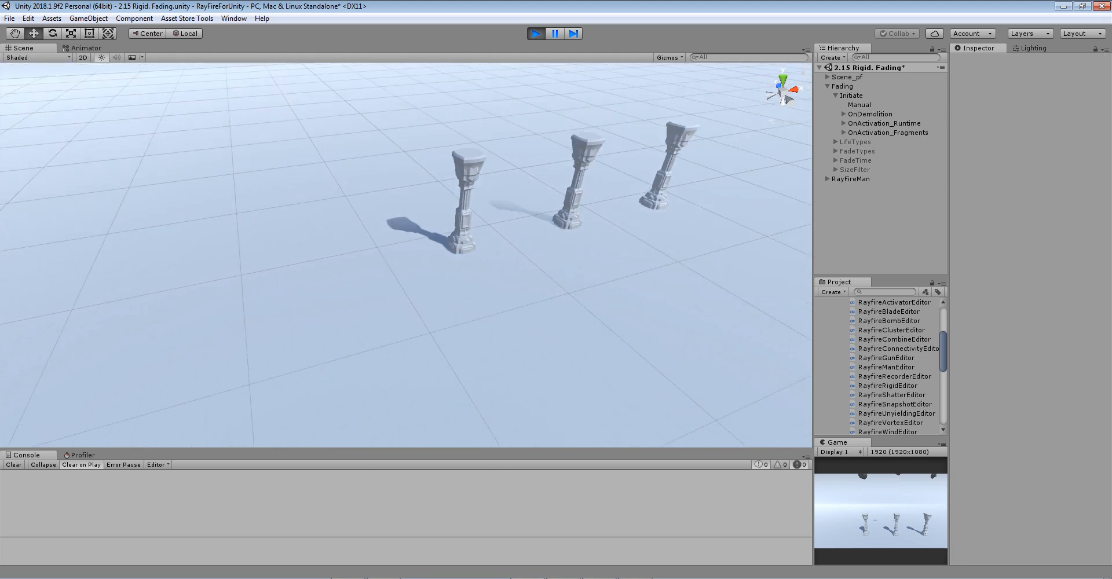
{"action": "middle_click_drag", "start_coordinate": [463, 250], "coordinate": [378, 292]}
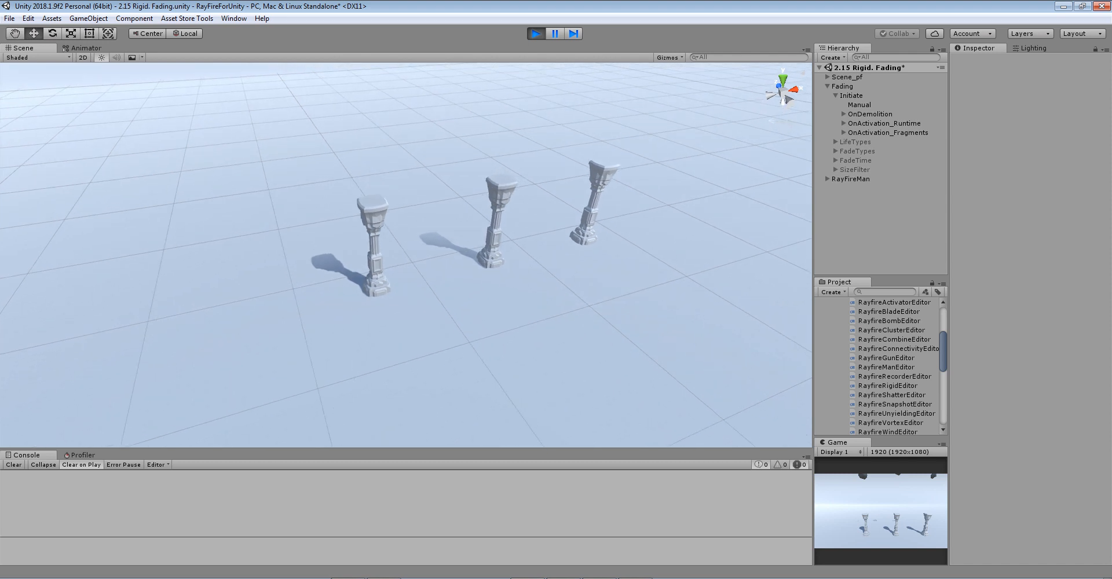
Step: Expand the OnDemolition group and examine the fading settings of its column, Column_rigid_pf (1)
{"action": "middle_click_drag", "start_coordinate": [406, 255], "coordinate": [369, 303]}
{"action": "left_click", "coordinate": [871, 114]}
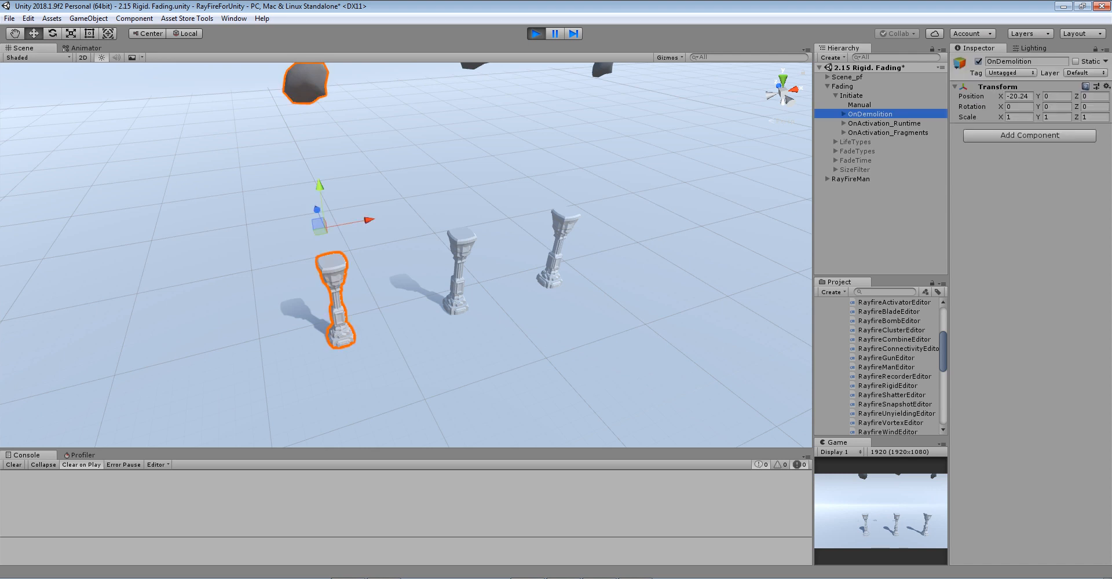
{"action": "key", "text": "Right"}
{"action": "left_click", "coordinate": [364, 271]}
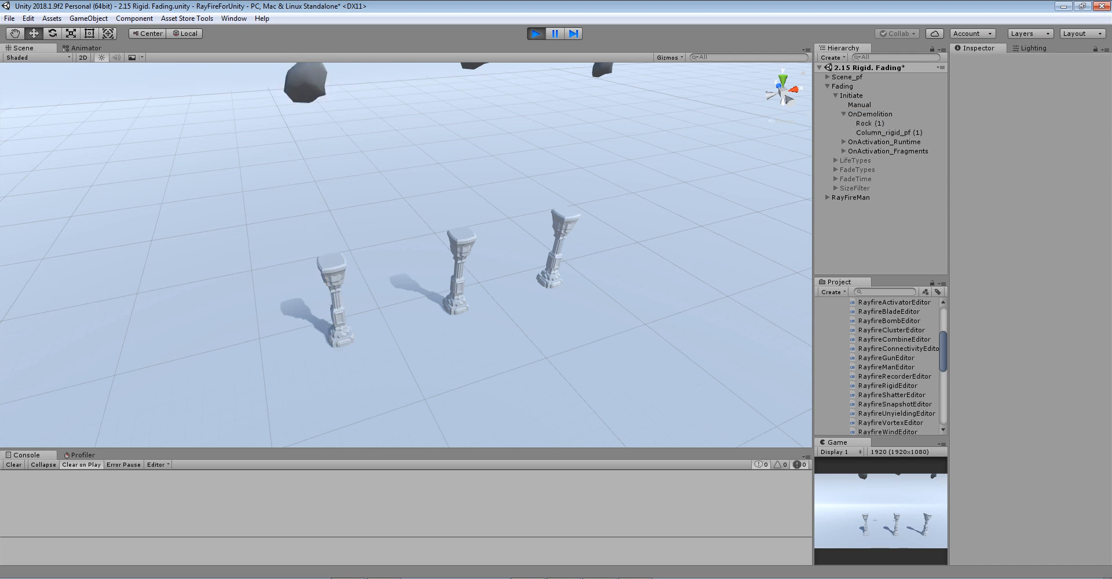
{"action": "left_click", "coordinate": [332, 278]}
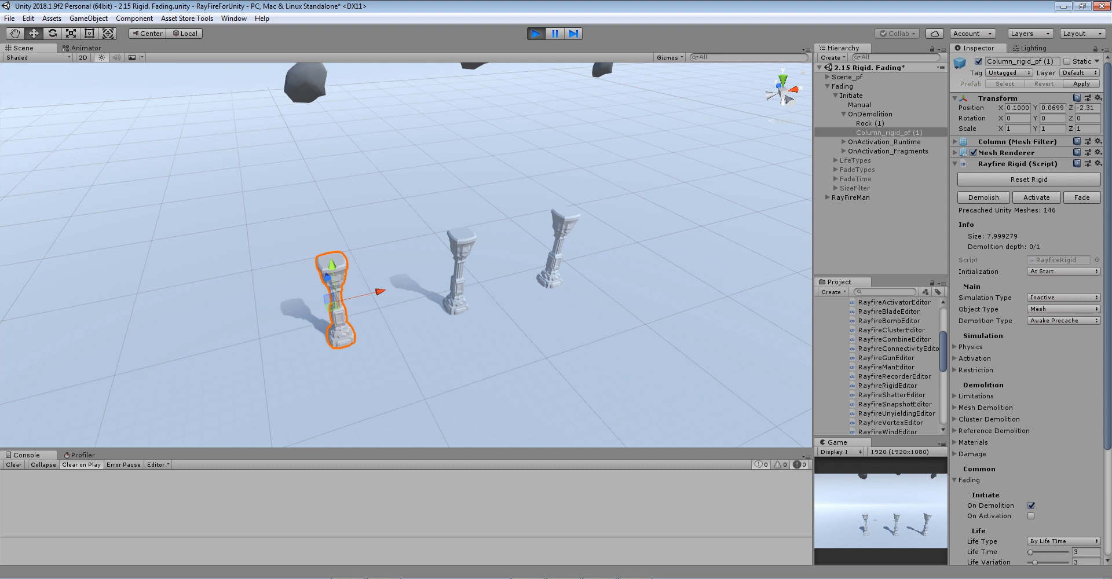
{"action": "scroll", "coordinate": [1026, 307], "scroll_direction": "down", "scroll_amount": 5}
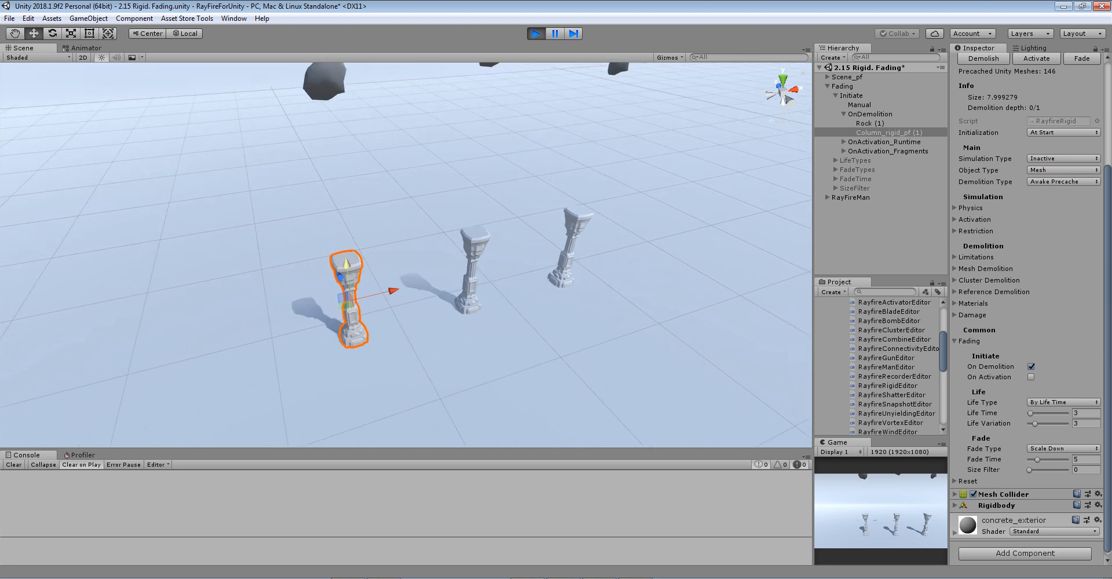
Step: Check the By Offset value in the column's Activation settings, then collapse those settings again
{"action": "left_click", "coordinate": [974, 219]}
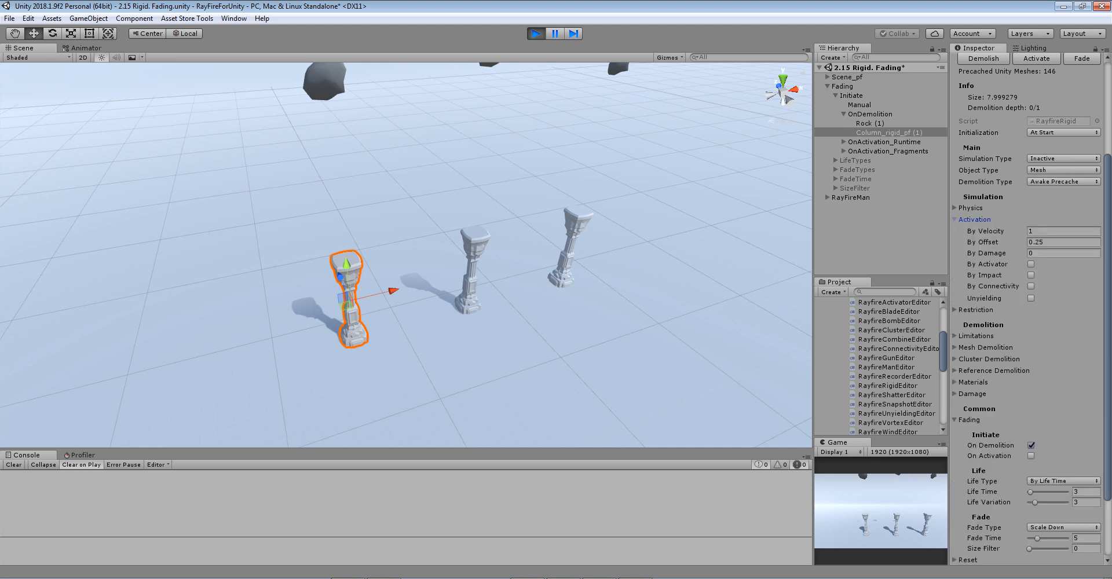
{"action": "left_click_drag", "start_coordinate": [1048, 242], "coordinate": [1034, 242]}
{"action": "left_click", "coordinate": [974, 219]}
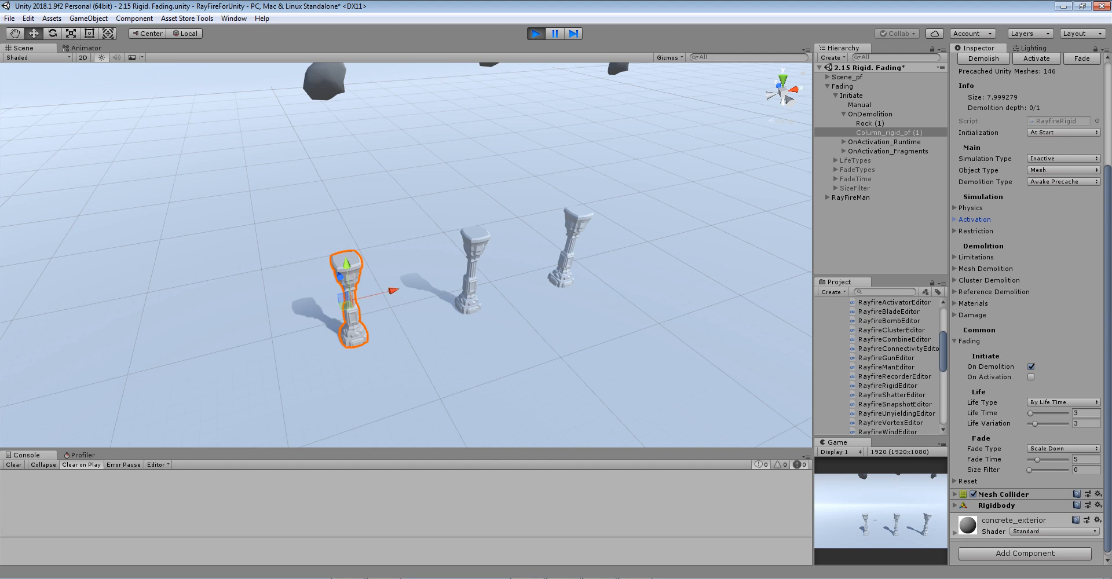
{"action": "scroll", "coordinate": [1025, 313], "scroll_direction": "up", "scroll_amount": 4}
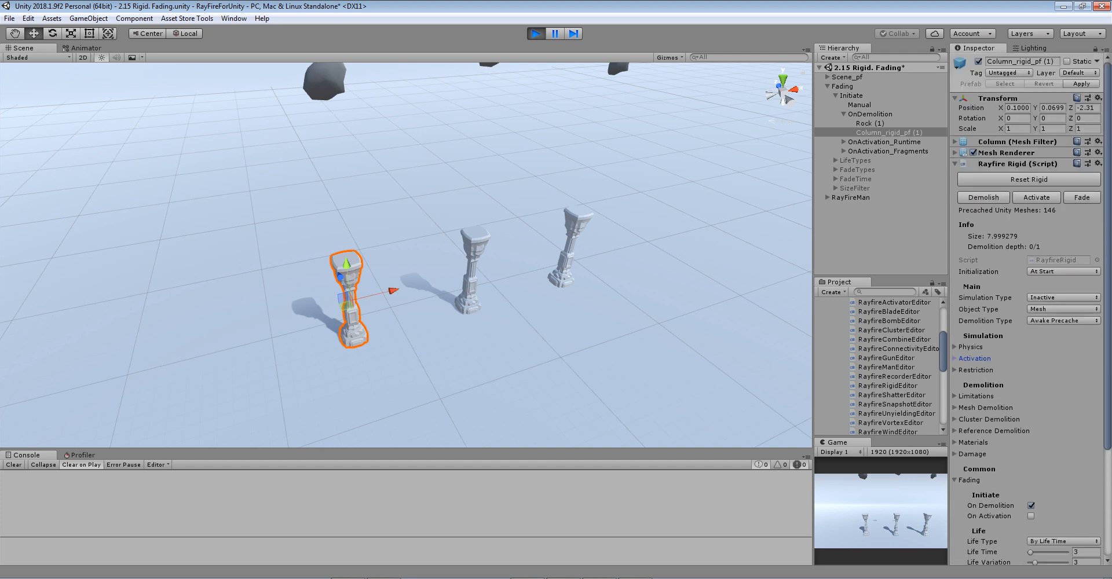
Step: Initialize Rock (1) of the OnDemolition group so that it falls on and demolishes the column below
{"action": "left_click", "coordinate": [324, 82]}
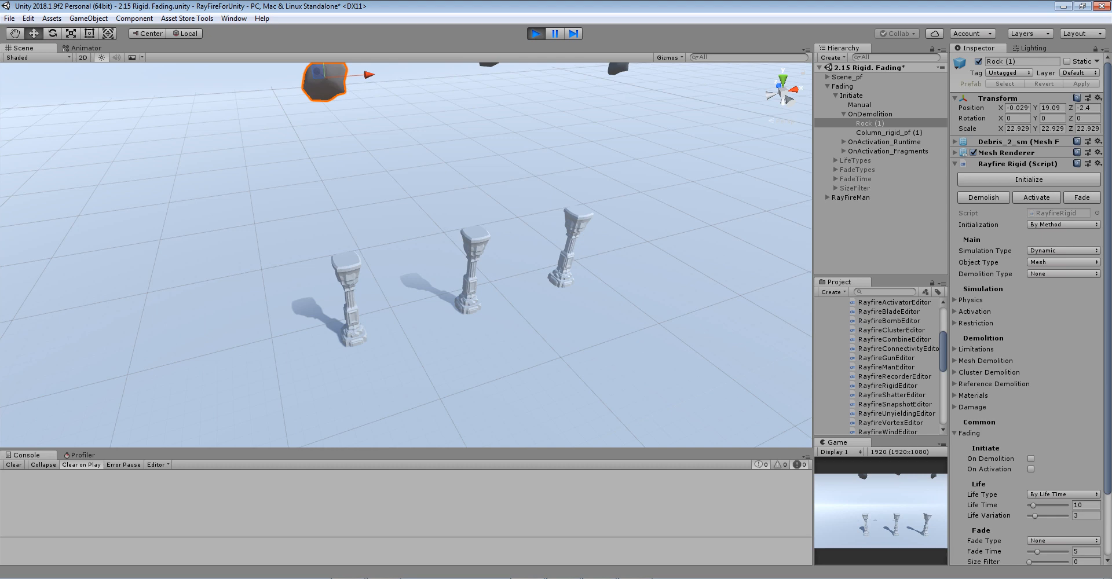
{"action": "left_click", "coordinate": [1029, 179]}
{"action": "scroll", "coordinate": [407, 255], "scroll_direction": "up", "scroll_amount": 5}
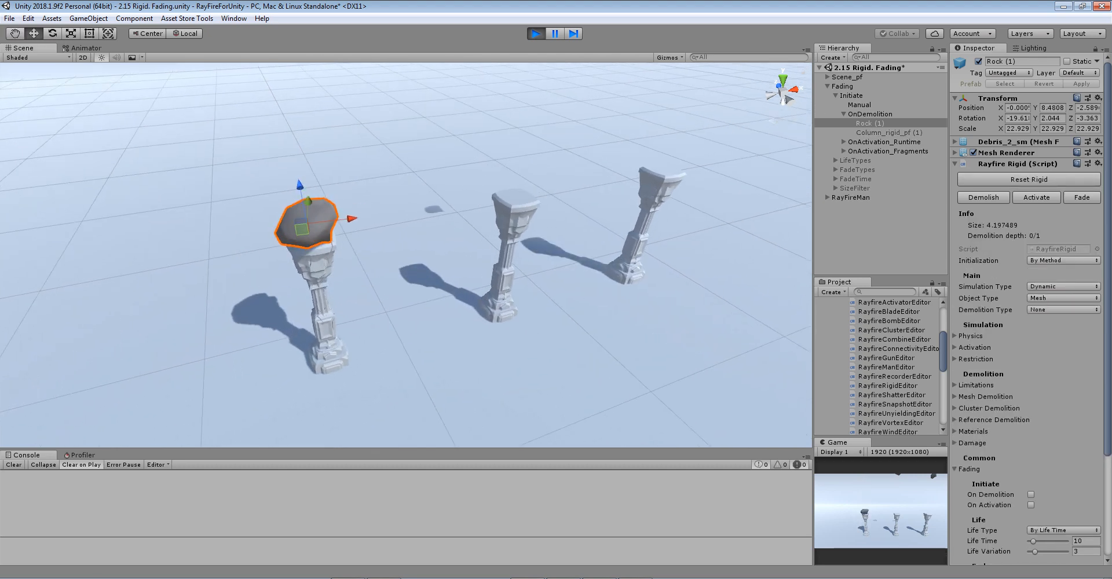
{"action": "scroll", "coordinate": [407, 255], "scroll_direction": "up", "scroll_amount": 3}
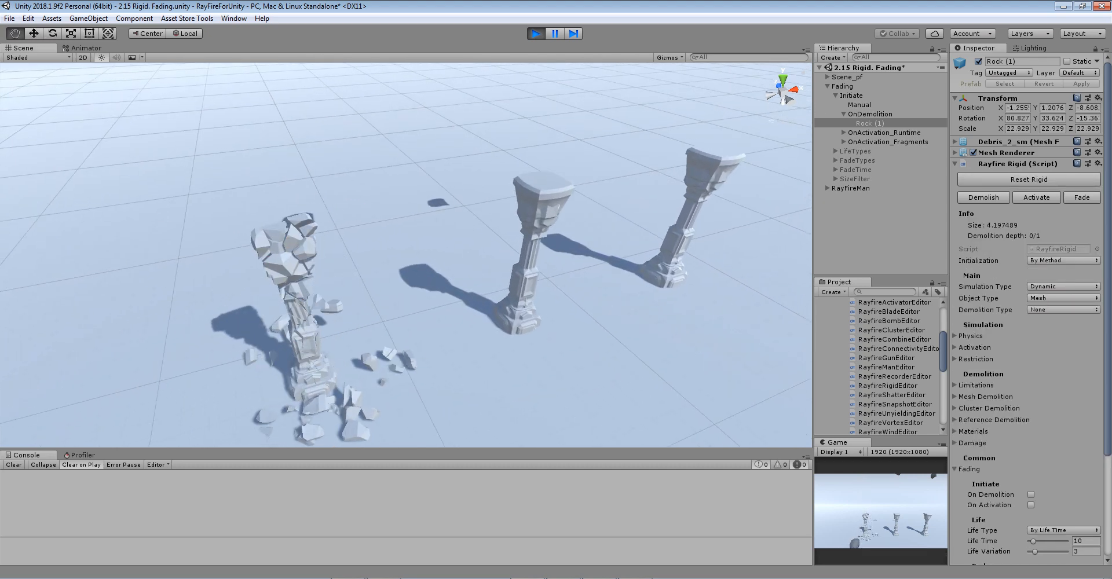
{"action": "scroll", "coordinate": [407, 255], "scroll_direction": "up", "scroll_amount": 1}
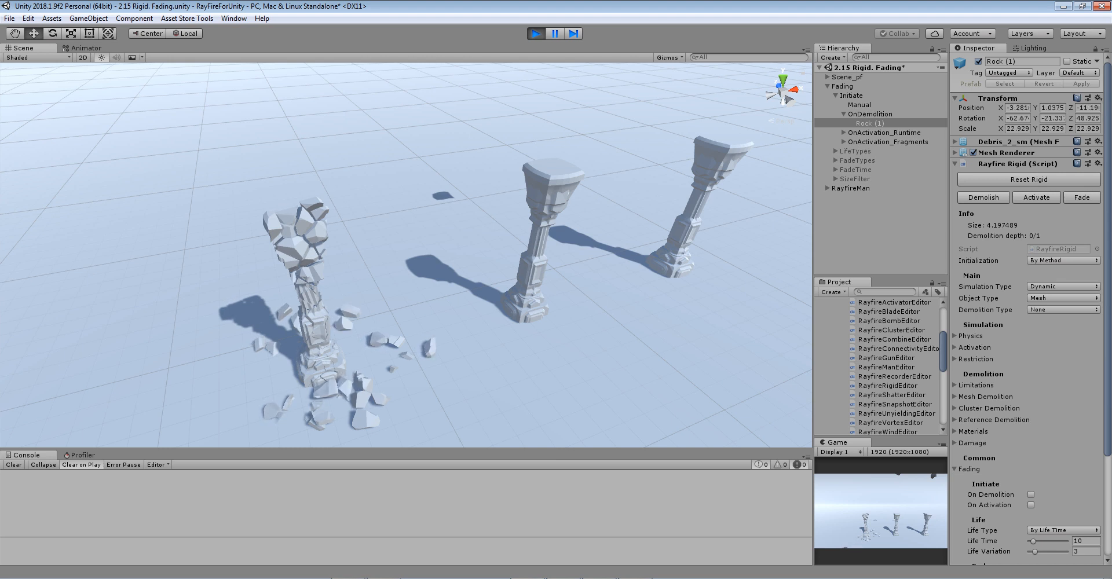
{"action": "middle_click_drag", "start_coordinate": [407, 255], "coordinate": [413, 245]}
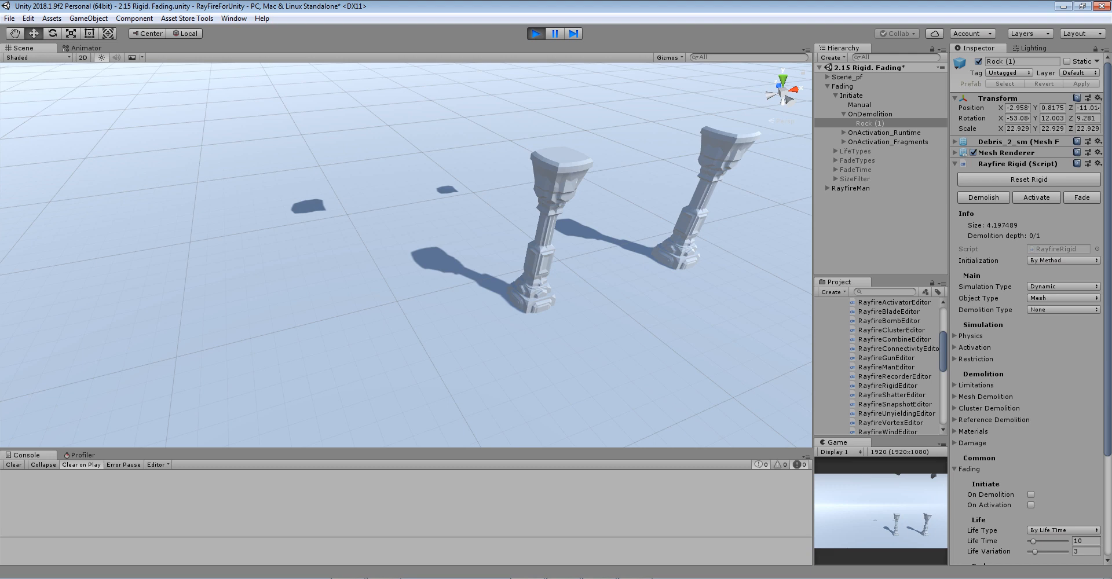
{"action": "scroll", "coordinate": [406, 255], "scroll_direction": "down", "scroll_amount": 8}
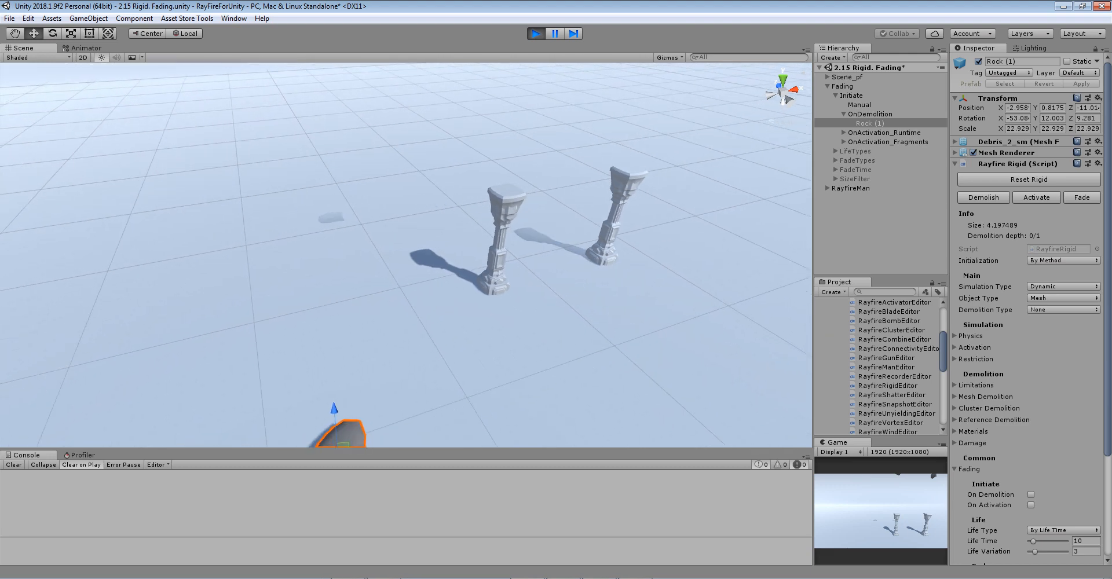
{"action": "middle_click_drag", "start_coordinate": [405, 302], "coordinate": [404, 258]}
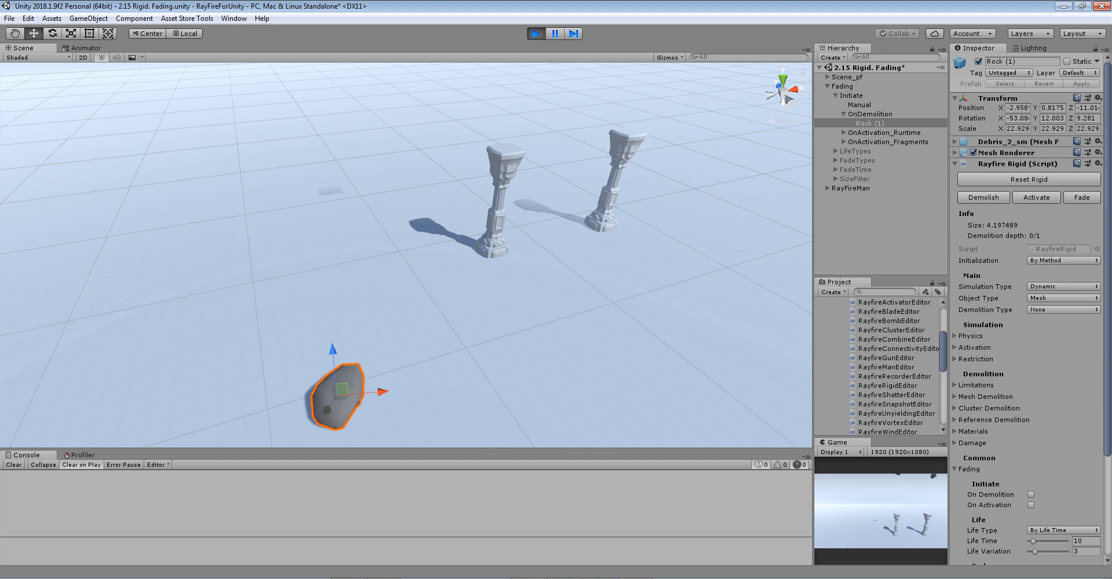
Step: Select the OnActivation_Runtime column and the rock above it, and examine their demolition type and fading settings
{"action": "middle_click_drag", "start_coordinate": [405, 257], "coordinate": [320, 380]}
{"action": "scroll", "coordinate": [325, 310], "scroll_direction": "down", "scroll_amount": 2}
{"action": "left_click", "coordinate": [403, 326]}
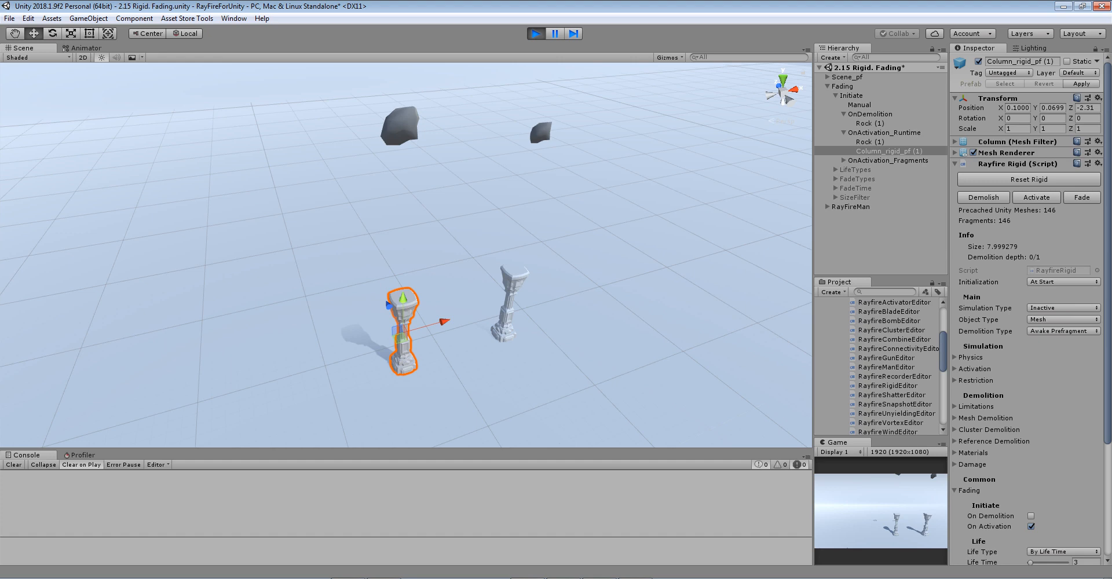
{"action": "left_click", "coordinate": [401, 126]}
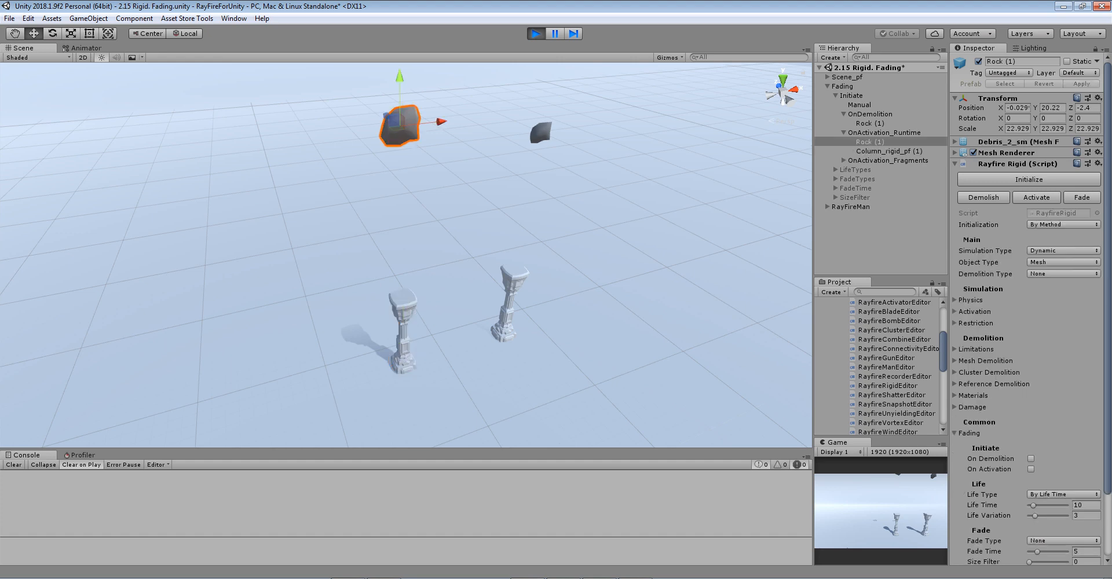
{"action": "left_click", "coordinate": [404, 326]}
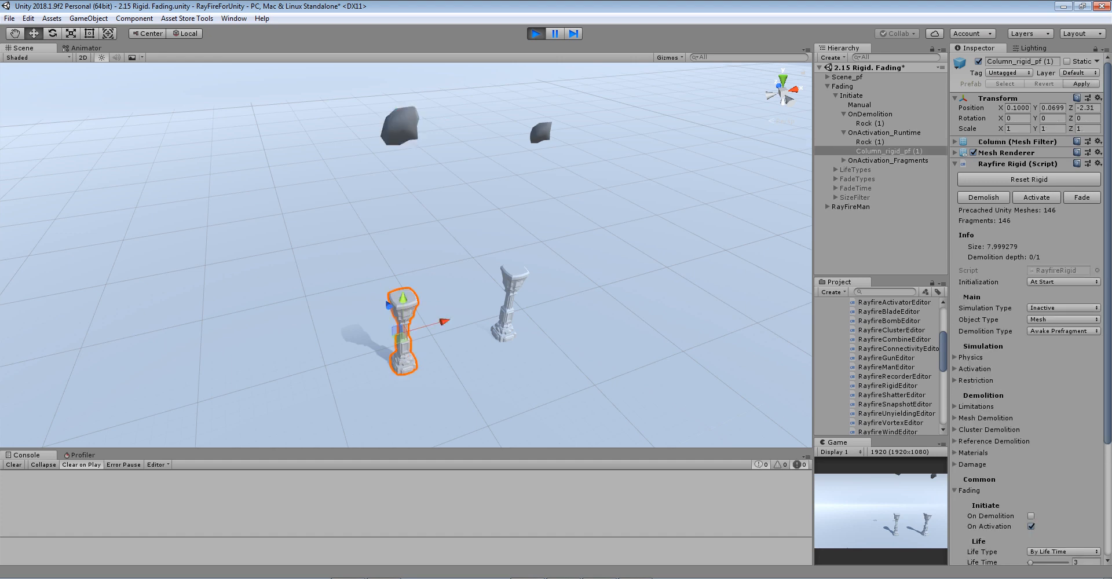
{"action": "middle_click_drag", "start_coordinate": [404, 326], "coordinate": [376, 297]}
{"action": "scroll", "coordinate": [376, 297], "scroll_direction": "up", "scroll_amount": 5}
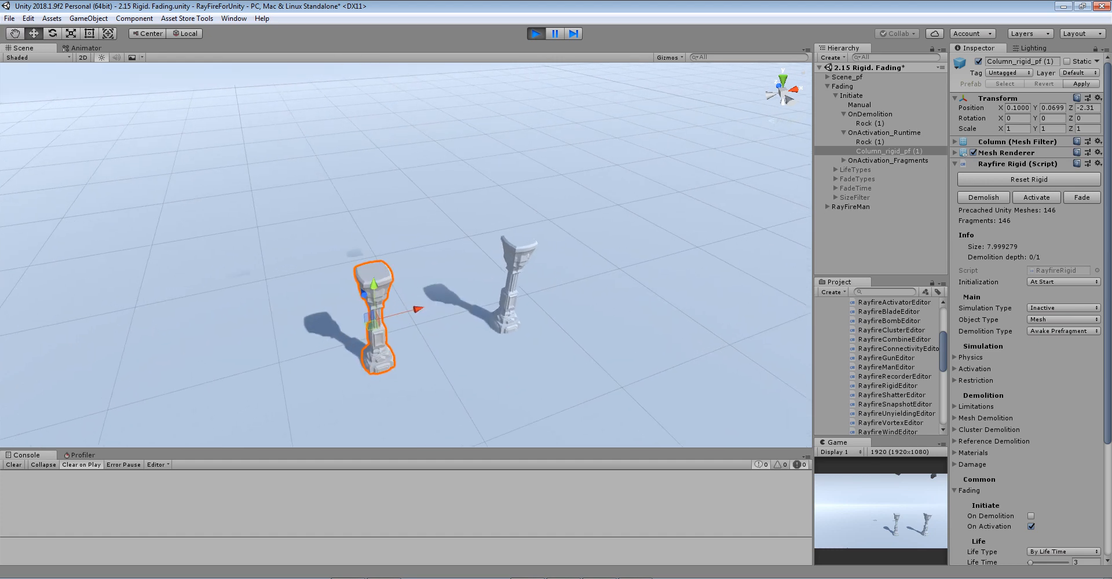
{"action": "left_click", "coordinate": [415, 343]}
{"action": "left_click", "coordinate": [377, 296]}
{"action": "scroll", "coordinate": [378, 296], "scroll_direction": "down", "scroll_amount": 2}
{"action": "scroll", "coordinate": [377, 307], "scroll_direction": "down", "scroll_amount": 3}
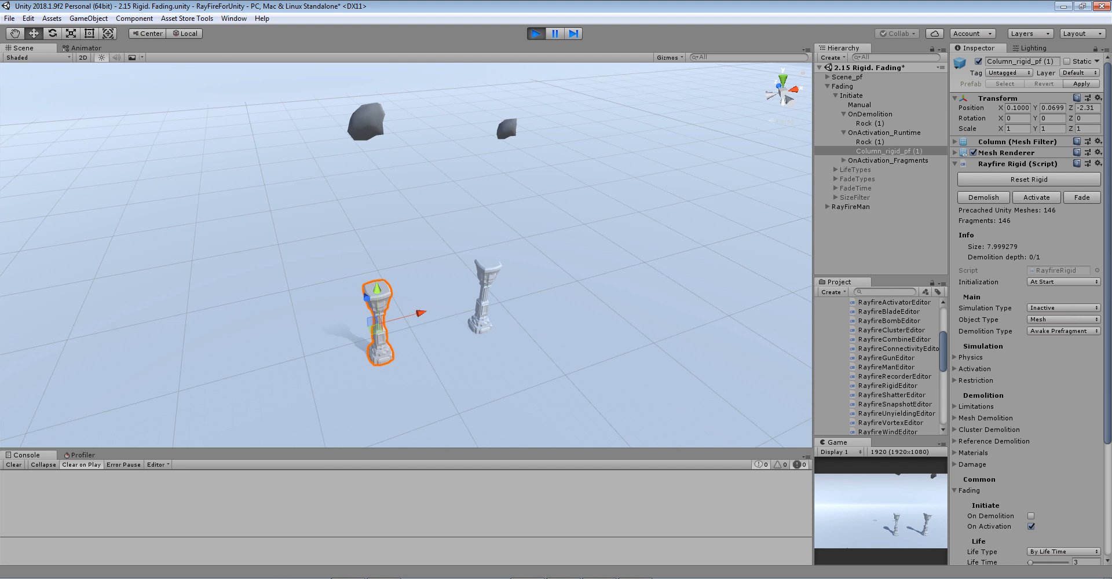
Step: Initialize the rock above the OnActivation_Runtime column and frame the column in the scene as it breaks
{"action": "left_click", "coordinate": [366, 123]}
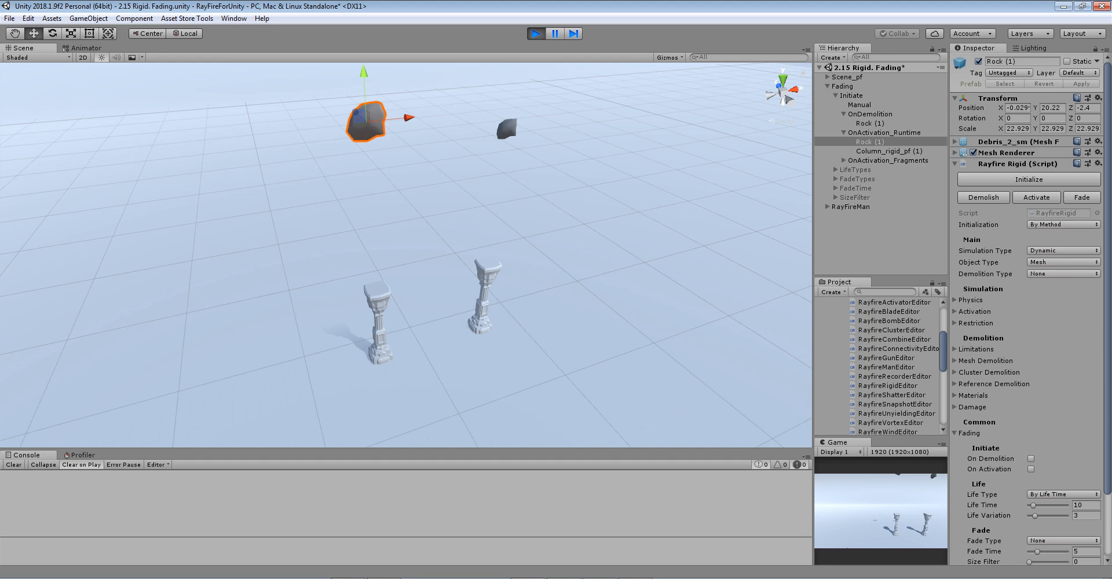
{"action": "left_click", "coordinate": [1030, 180]}
{"action": "scroll", "coordinate": [376, 324], "scroll_direction": "up", "scroll_amount": 2}
{"action": "left_click", "coordinate": [374, 329]}
{"action": "key", "text": "f"}
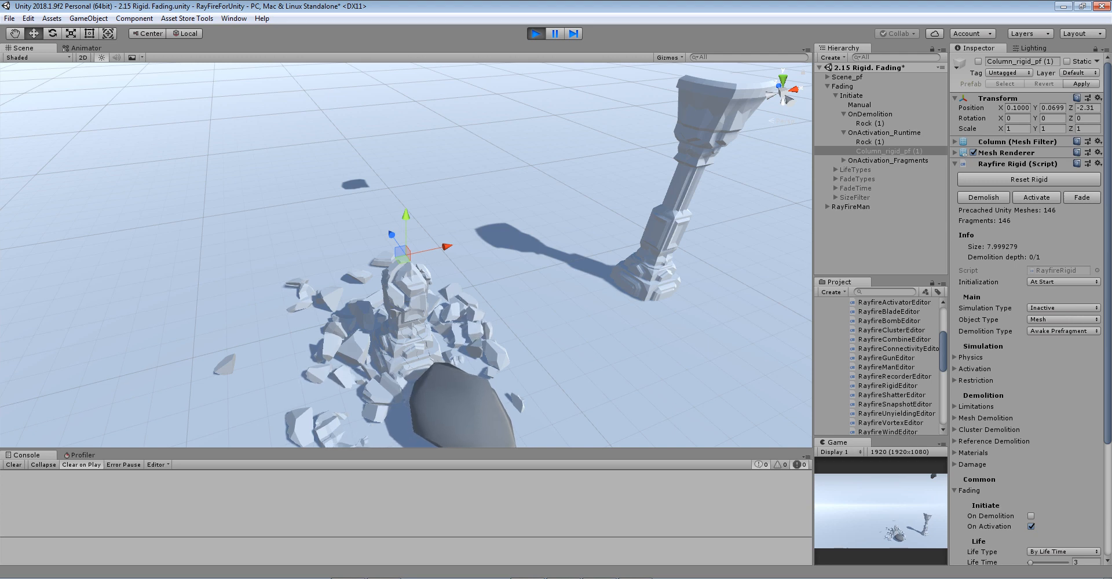
{"action": "middle_click_drag", "start_coordinate": [376, 326], "coordinate": [342, 251]}
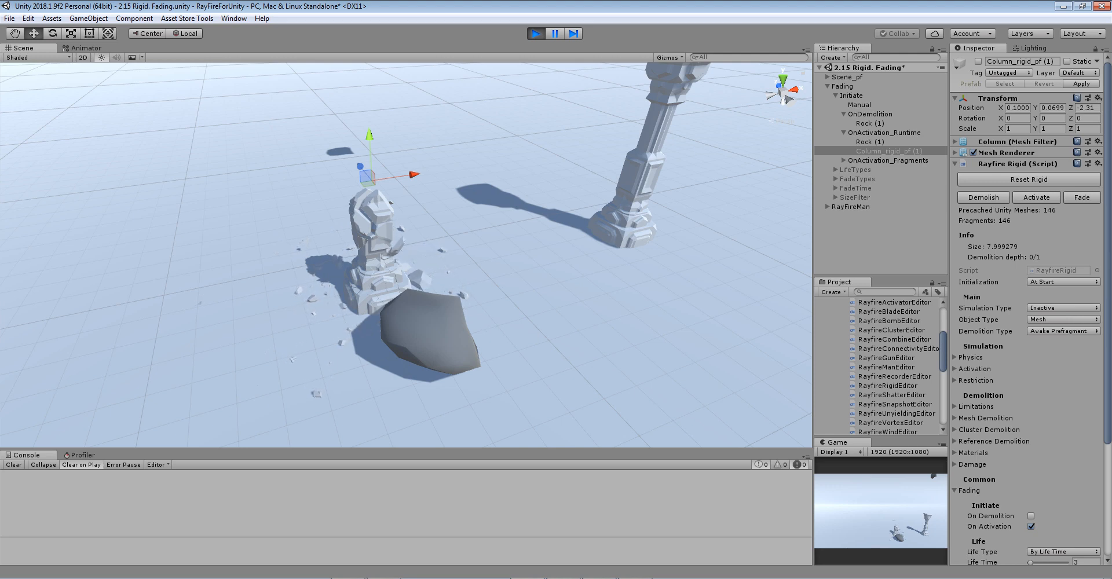
Step: Move the fallen rock through the remaining stump of the OnActivation_Runtime column to knock more fragments loose
{"action": "left_click_drag", "start_coordinate": [360, 261], "coordinate": [440, 247], "text": "alt"}
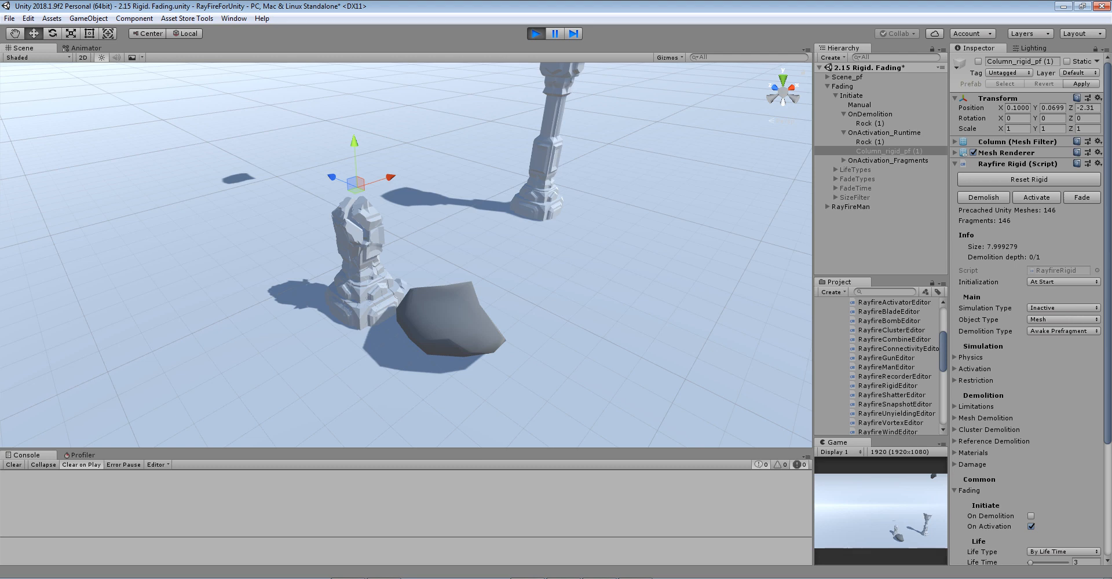
{"action": "left_click", "coordinate": [452, 320]}
{"action": "left_click_drag", "start_coordinate": [452, 320], "coordinate": [554, 255], "text": "alt"}
{"action": "left_click_drag", "start_coordinate": [462, 302], "coordinate": [513, 223]}
{"action": "left_click", "coordinate": [579, 211]}
{"action": "left_click_drag", "start_coordinate": [579, 211], "coordinate": [541, 290], "text": "alt"}
{"action": "left_click_drag", "start_coordinate": [411, 299], "coordinate": [414, 300], "text": "alt"}
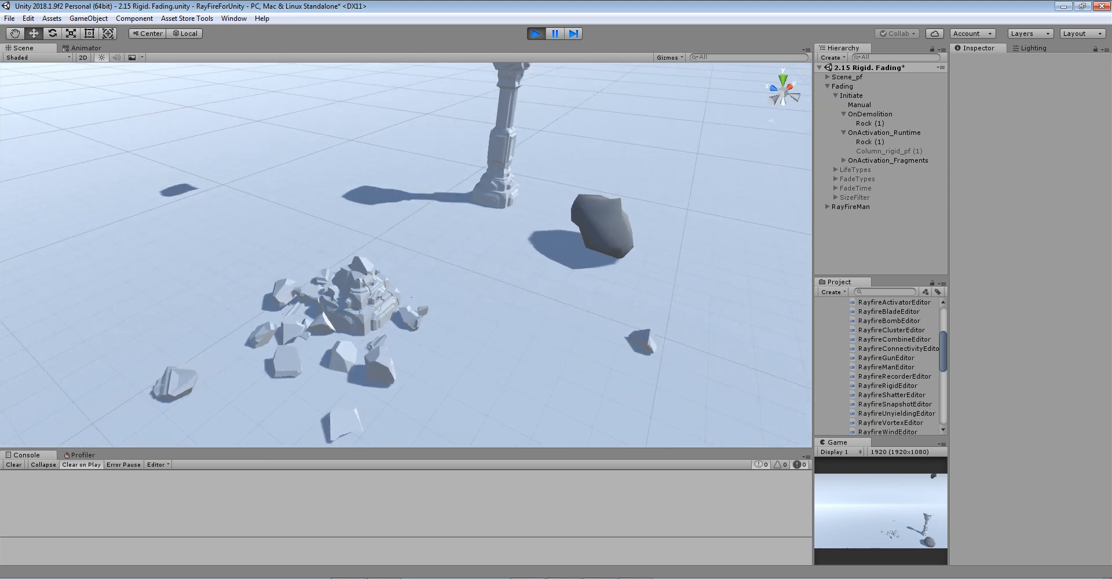
{"action": "middle_click_drag", "start_coordinate": [373, 284], "coordinate": [371, 233]}
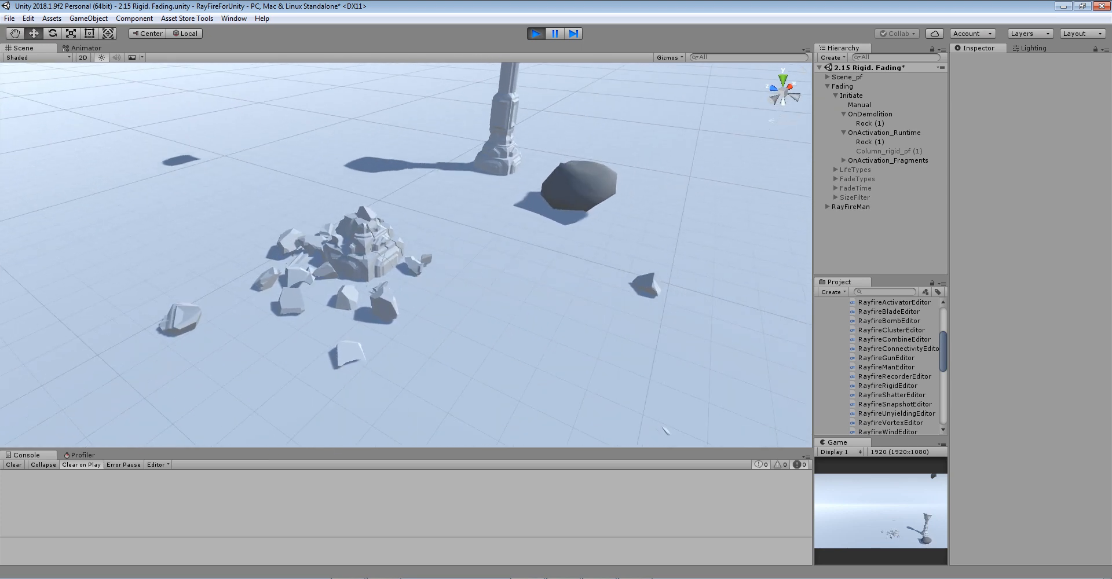
{"action": "scroll", "coordinate": [372, 232], "scroll_direction": "up", "scroll_amount": 4}
{"action": "left_click_drag", "start_coordinate": [421, 243], "coordinate": [376, 243], "text": "alt"}
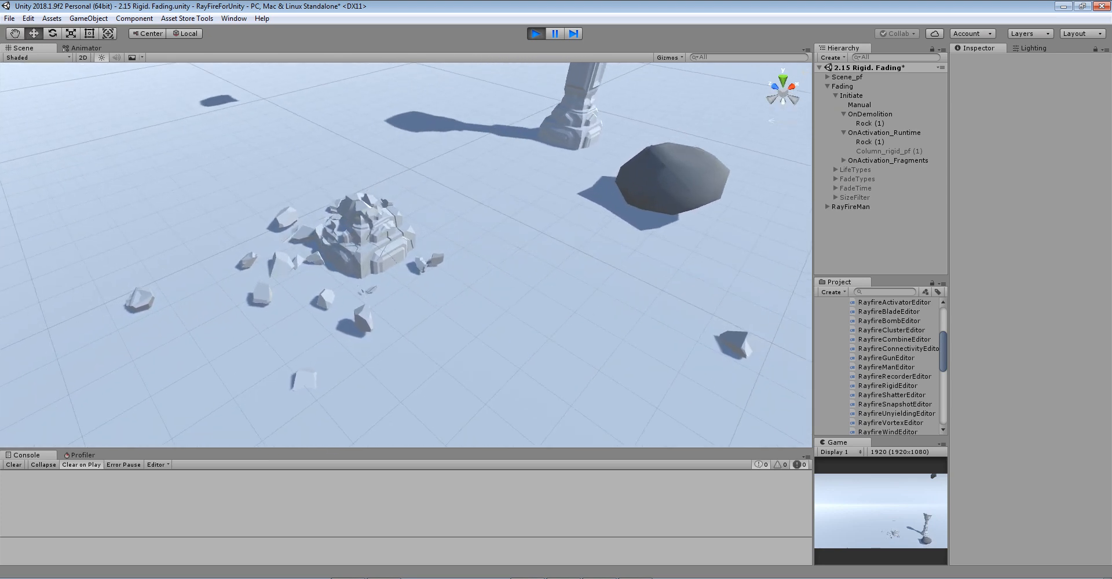
Step: Examine the fading debris around the broken column, the fallen rock, and the intact OnActivation_Fragments column with one of its upper fragments
{"action": "scroll", "coordinate": [375, 242], "scroll_direction": "down", "scroll_amount": 7}
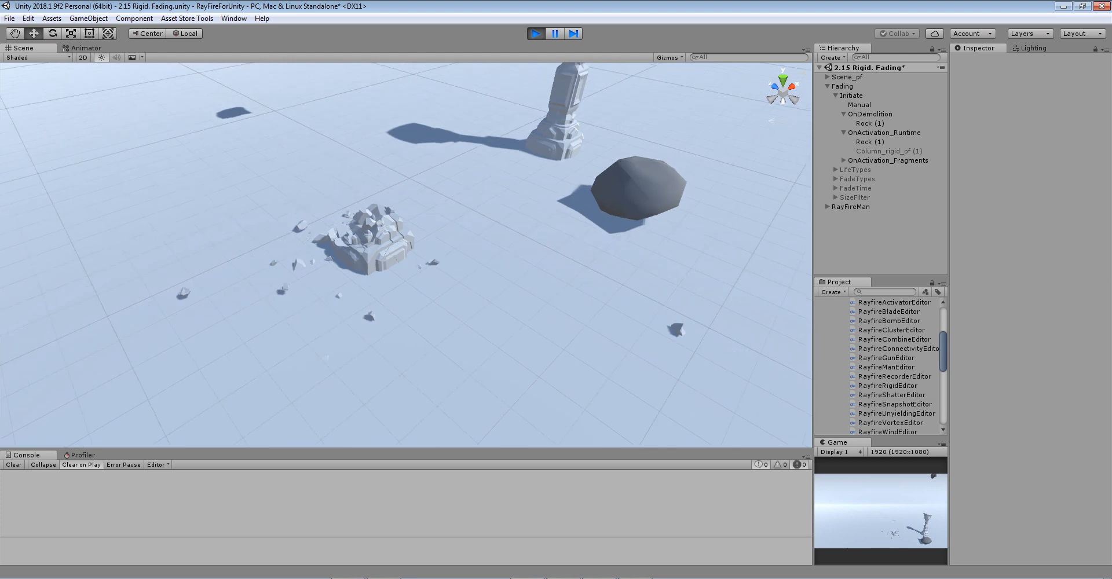
{"action": "middle_click_drag", "start_coordinate": [375, 243], "coordinate": [408, 311]}
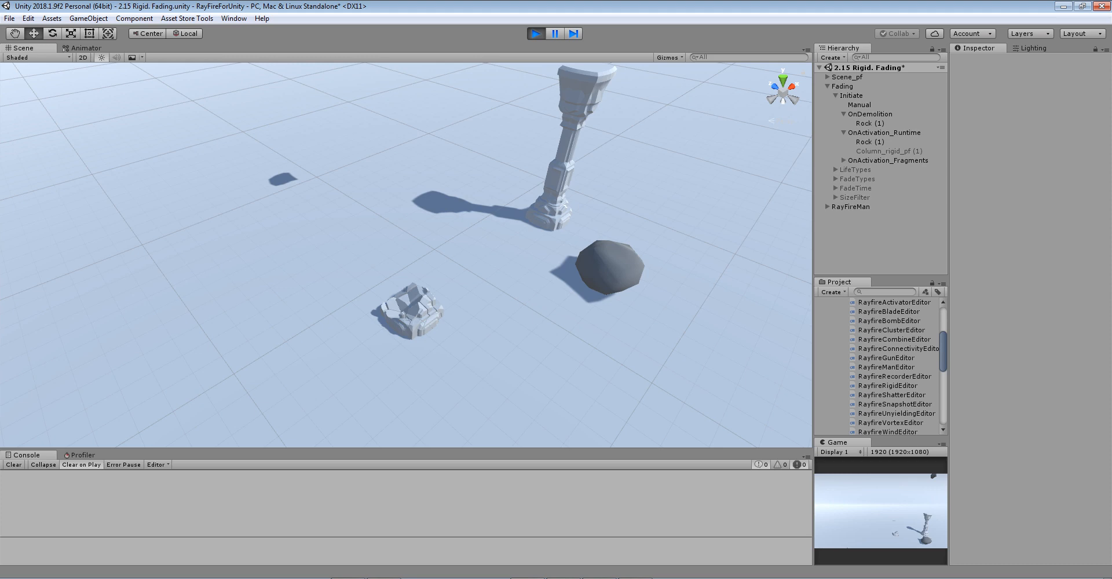
{"action": "middle_click_drag", "start_coordinate": [441, 220], "coordinate": [377, 328]}
{"action": "left_click", "coordinate": [536, 391]}
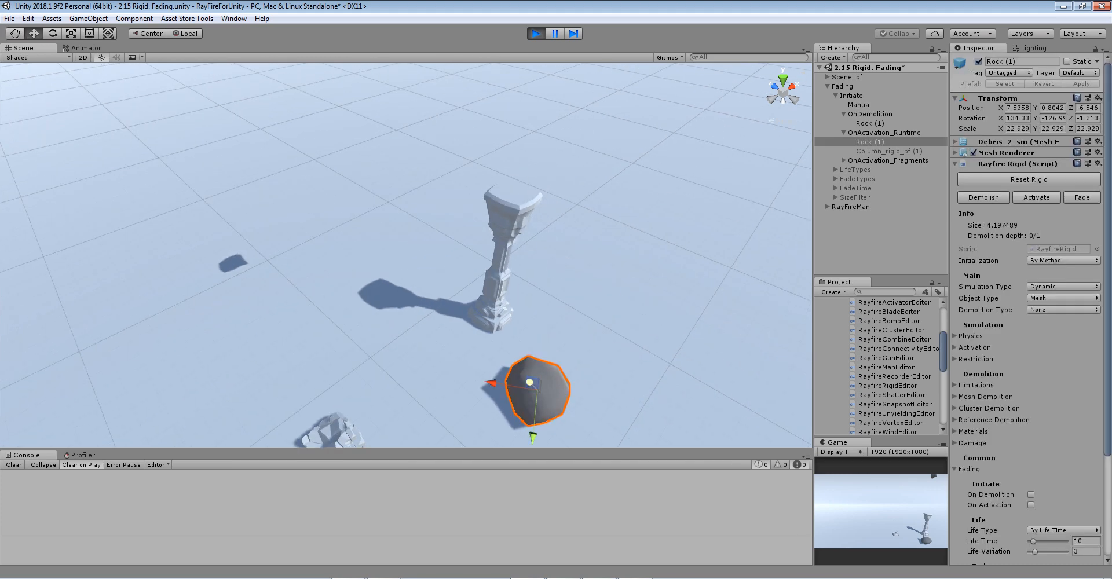
{"action": "left_click_drag", "start_coordinate": [157, 328], "coordinate": [151, 328]}
{"action": "left_click", "coordinate": [509, 203]}
{"action": "left_click_drag", "start_coordinate": [441, 157], "coordinate": [402, 334]}
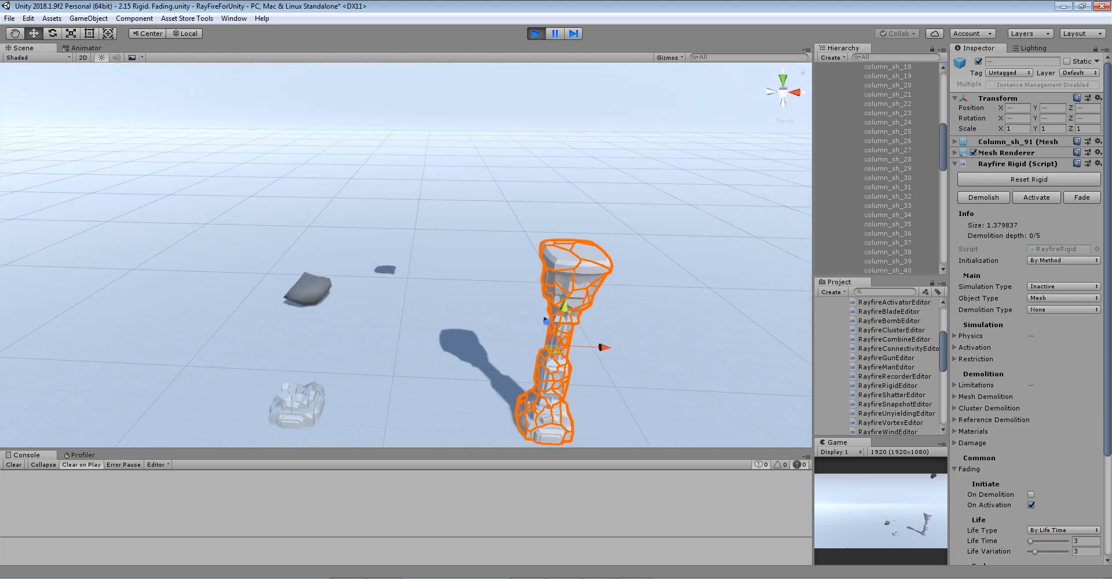
{"action": "middle_click_drag", "start_coordinate": [402, 334], "coordinate": [302, 224]}
{"action": "left_click", "coordinate": [467, 131]}
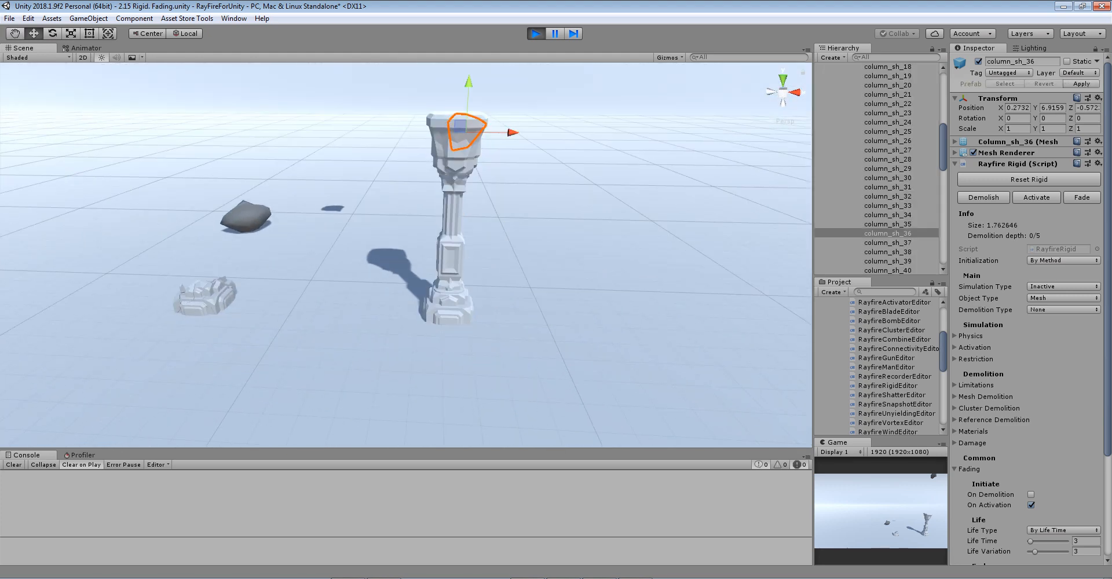
Step: Exit Play mode and select the Column_frags root of the OnActivation_Fragments group to examine its simulation, object type and fading settings
{"action": "left_click", "coordinate": [536, 34]}
{"action": "left_click", "coordinate": [536, 174]}
{"action": "left_click", "coordinate": [453, 203]}
{"action": "left_click_drag", "start_coordinate": [458, 209], "coordinate": [551, 278], "text": "alt"}
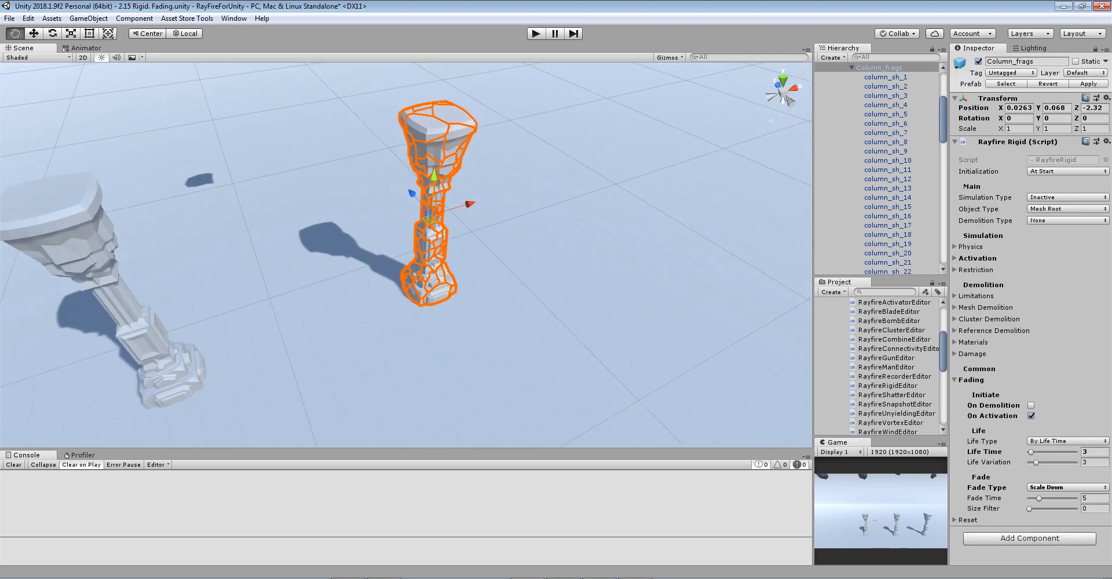
{"action": "middle_click_drag", "start_coordinate": [551, 278], "coordinate": [515, 371]}
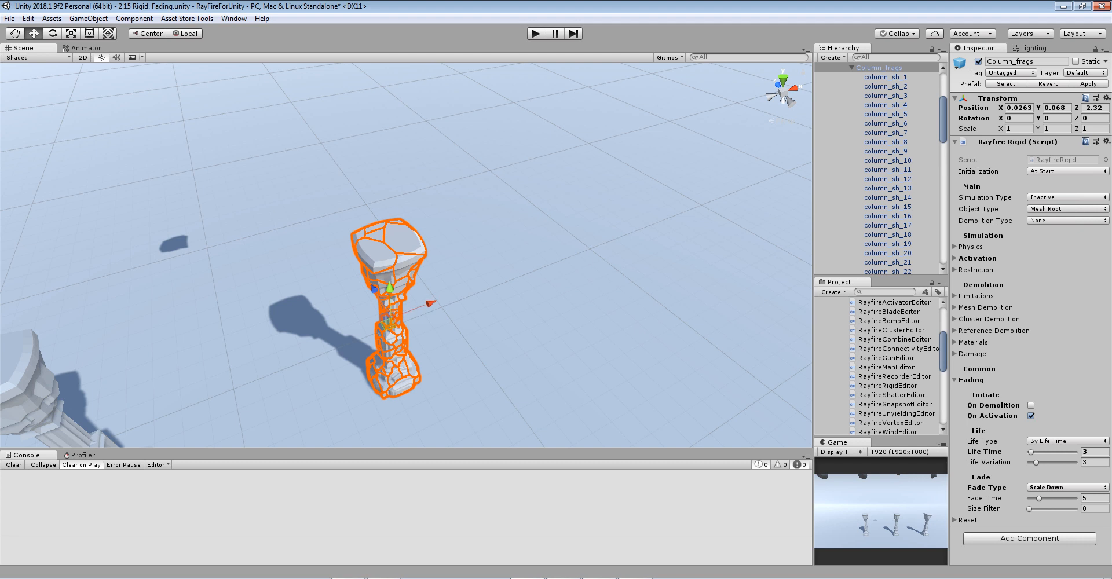
{"action": "scroll", "coordinate": [877, 168], "scroll_direction": "up", "scroll_amount": 5}
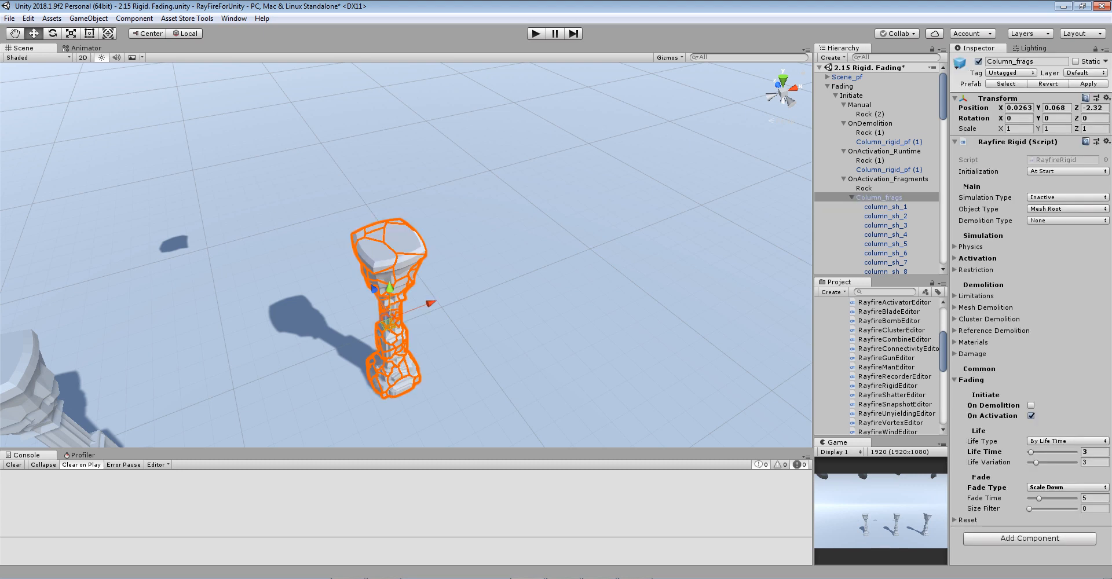
Step: Compare the components of individual column_sh fragments with their Column_frags root, and check the root's demolition type options, keeping None
{"action": "left_click", "coordinate": [879, 198]}
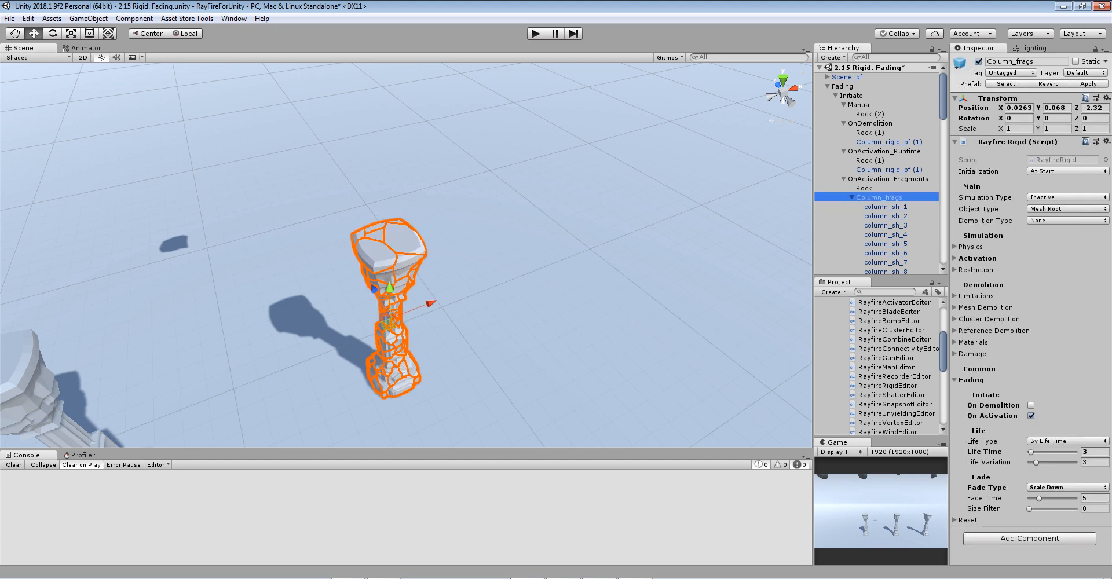
{"action": "left_click", "coordinate": [886, 207]}
{"action": "left_click", "coordinate": [886, 216]}
{"action": "left_click", "coordinate": [886, 235]}
{"action": "left_click", "coordinate": [886, 207]}
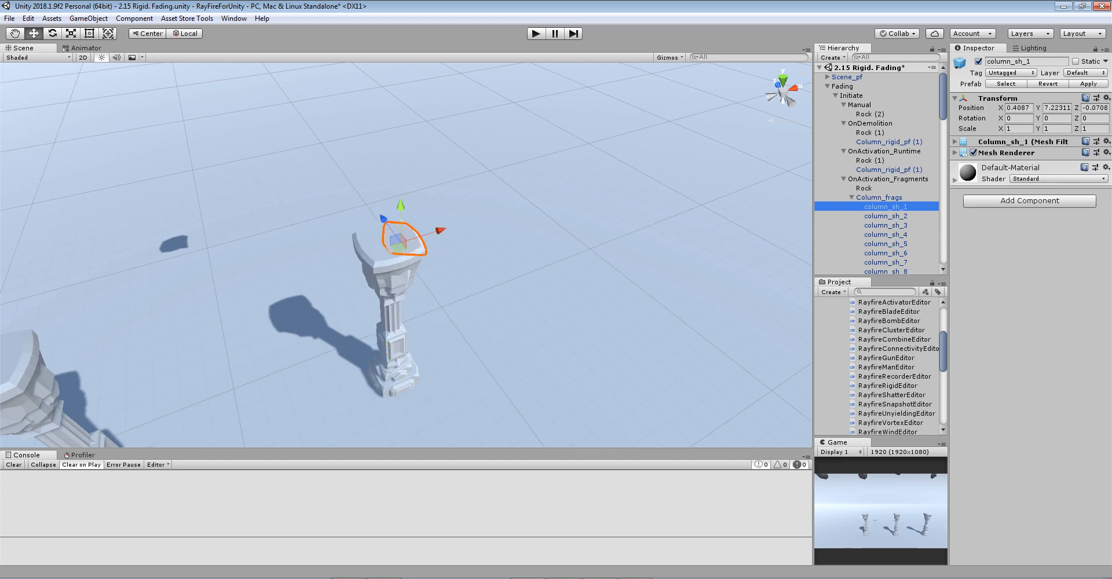
{"action": "key", "text": "Up"}
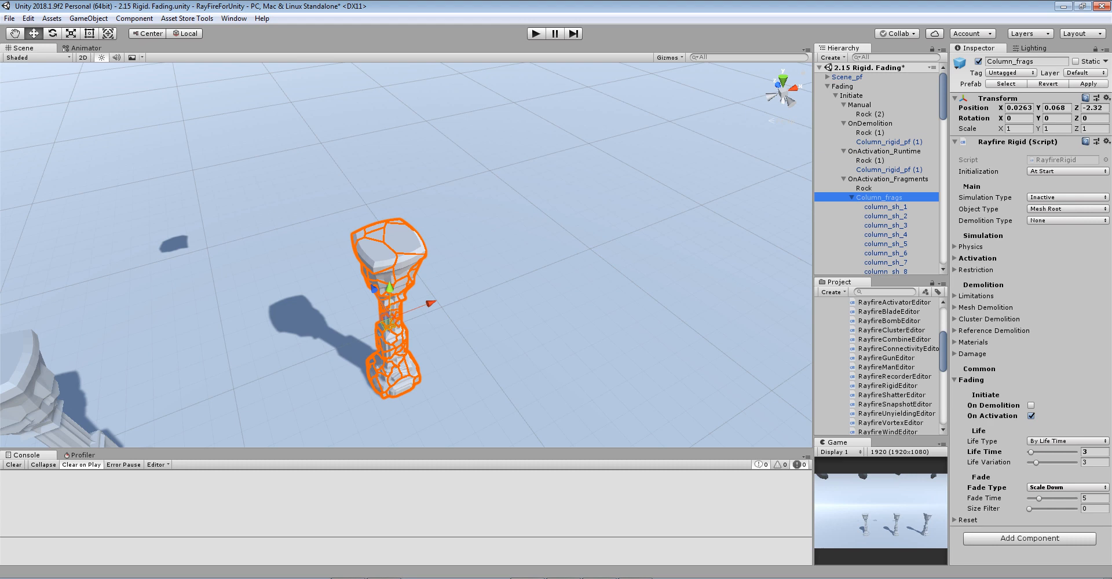
{"action": "left_click", "coordinate": [1067, 220]}
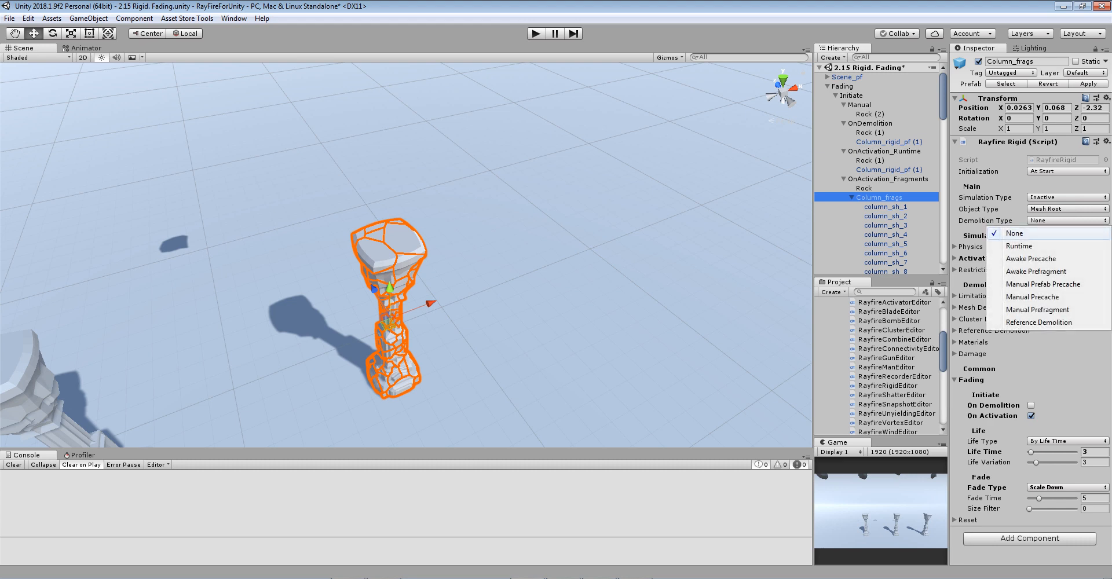
{"action": "left_click", "coordinate": [1037, 234]}
{"action": "scroll", "coordinate": [405, 255], "scroll_direction": "down", "scroll_amount": 7}
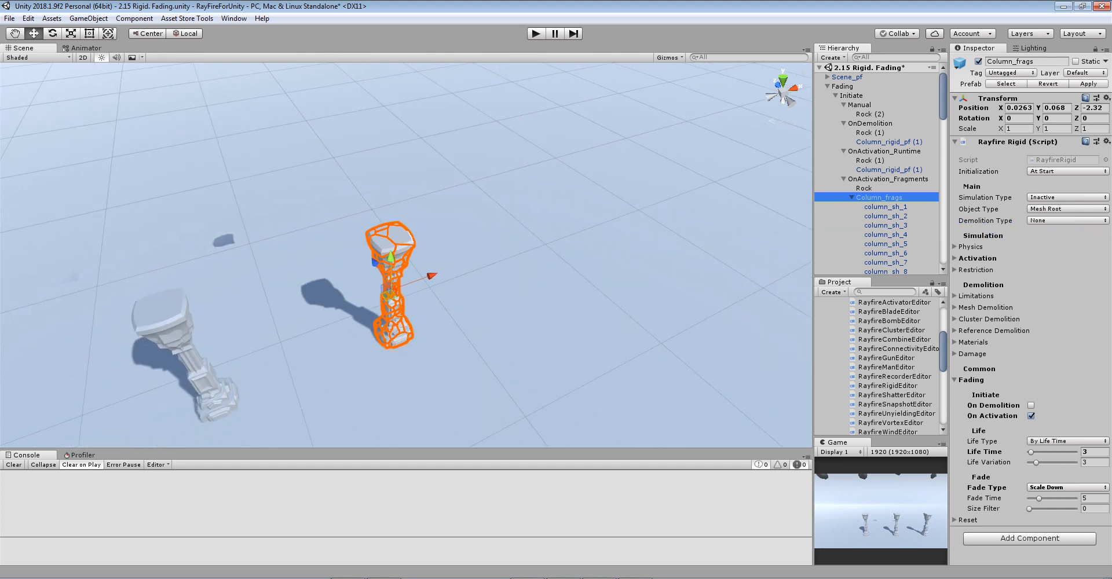
Step: Enter Play mode and initialize the rock above the OnActivation_Fragments column so that it falls and breaks the column
{"action": "key", "text": "ctrl+p"}
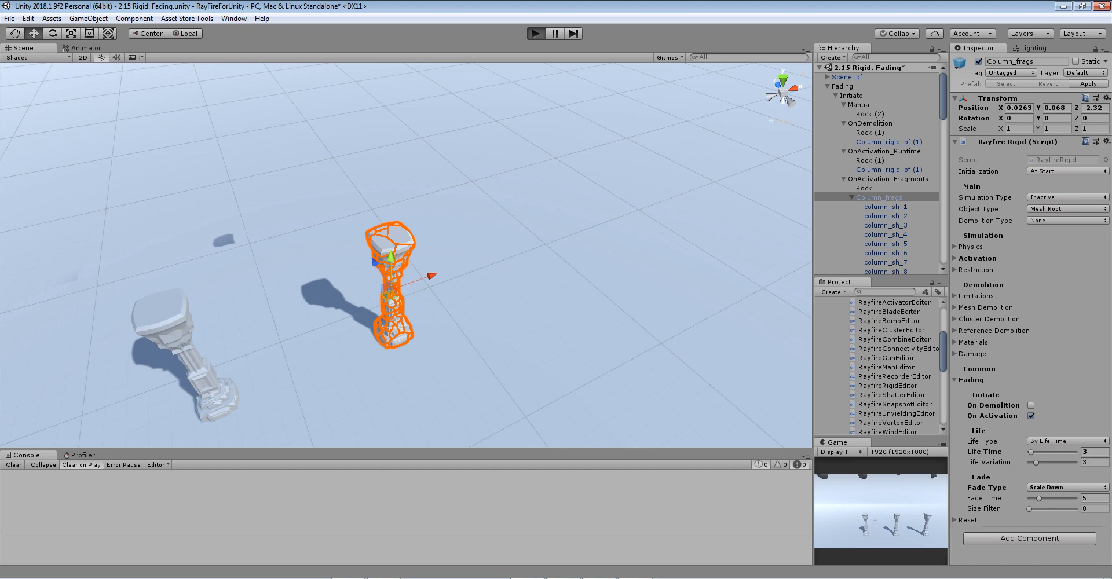
{"action": "middle_click_drag", "start_coordinate": [401, 191], "coordinate": [437, 306]}
{"action": "left_click", "coordinate": [434, 199]}
{"action": "left_click", "coordinate": [1029, 179]}
{"action": "middle_click_drag", "start_coordinate": [406, 348], "coordinate": [378, 148]}
{"action": "scroll", "coordinate": [377, 148], "scroll_direction": "up", "scroll_amount": 3}
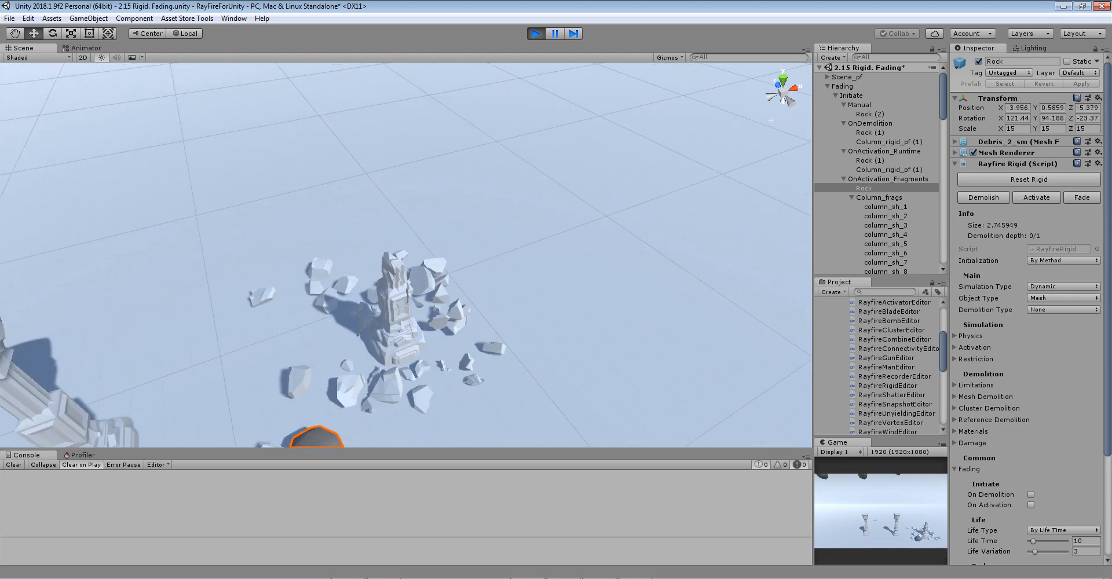
Step: Watch the activated fragments around the OnActivation_Fragments column fade, viewing the stump up close and alongside the other two columns
{"action": "left_click_drag", "start_coordinate": [406, 232], "coordinate": [406, 318], "text": "alt"}
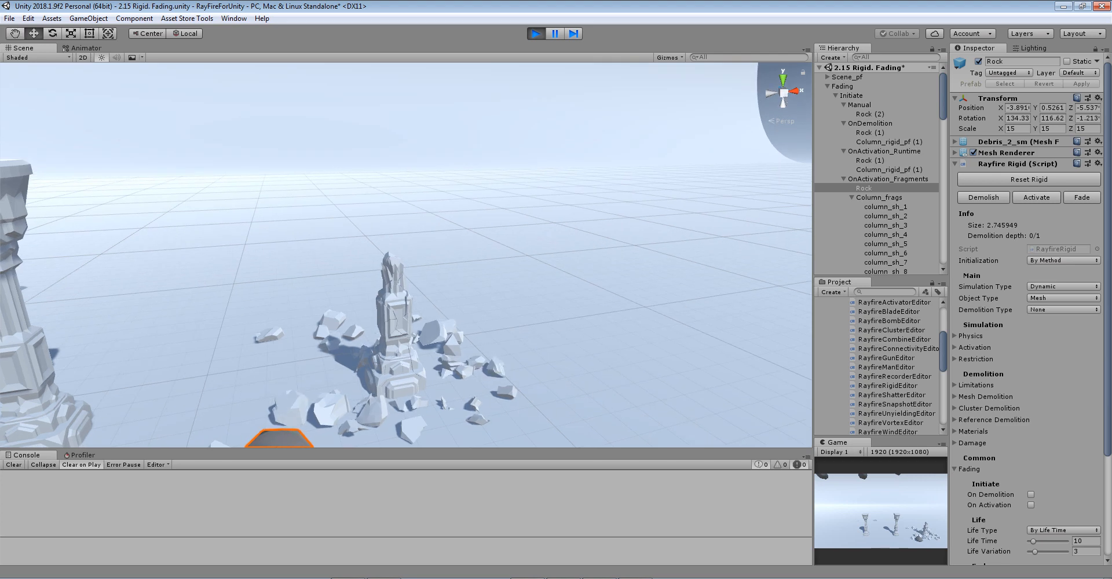
{"action": "scroll", "coordinate": [406, 255], "scroll_direction": "up", "scroll_amount": 2}
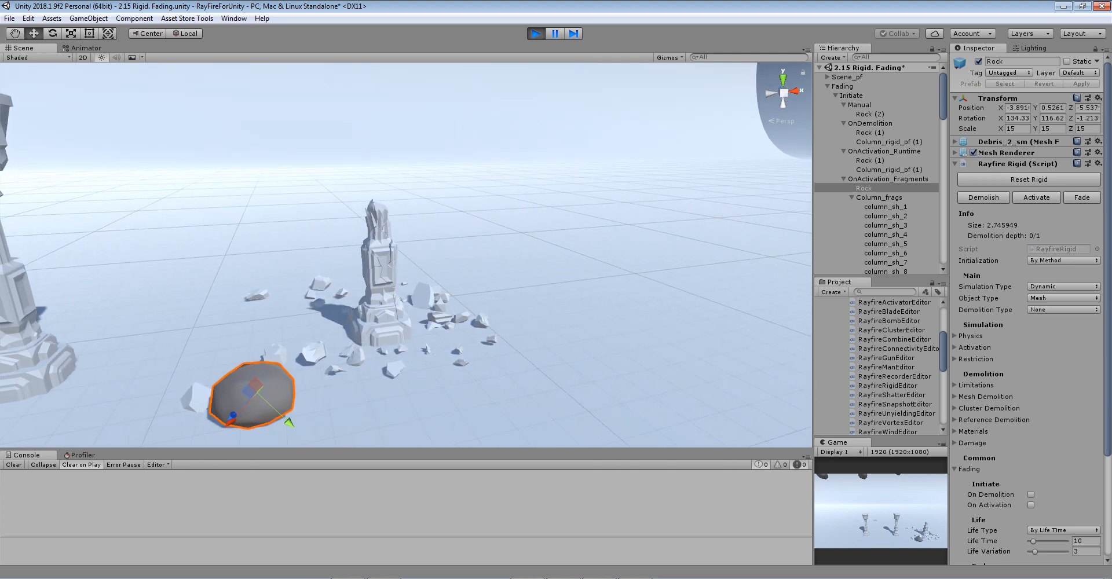
{"action": "left_click_drag", "start_coordinate": [393, 237], "coordinate": [452, 307], "text": "alt"}
{"action": "scroll", "coordinate": [406, 255], "scroll_direction": "down", "scroll_amount": 3}
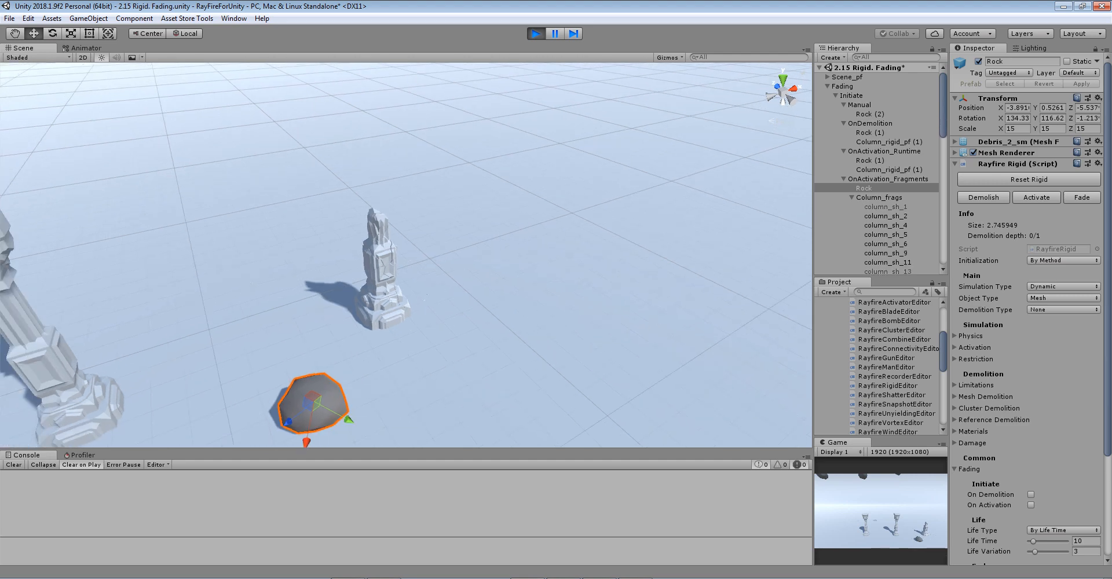
{"action": "scroll", "coordinate": [406, 254], "scroll_direction": "down", "scroll_amount": 2}
{"action": "scroll", "coordinate": [406, 255], "scroll_direction": "down", "scroll_amount": 2}
{"action": "middle_click_drag", "start_coordinate": [347, 278], "coordinate": [519, 226]}
{"action": "scroll", "coordinate": [406, 255], "scroll_direction": "down", "scroll_amount": 2}
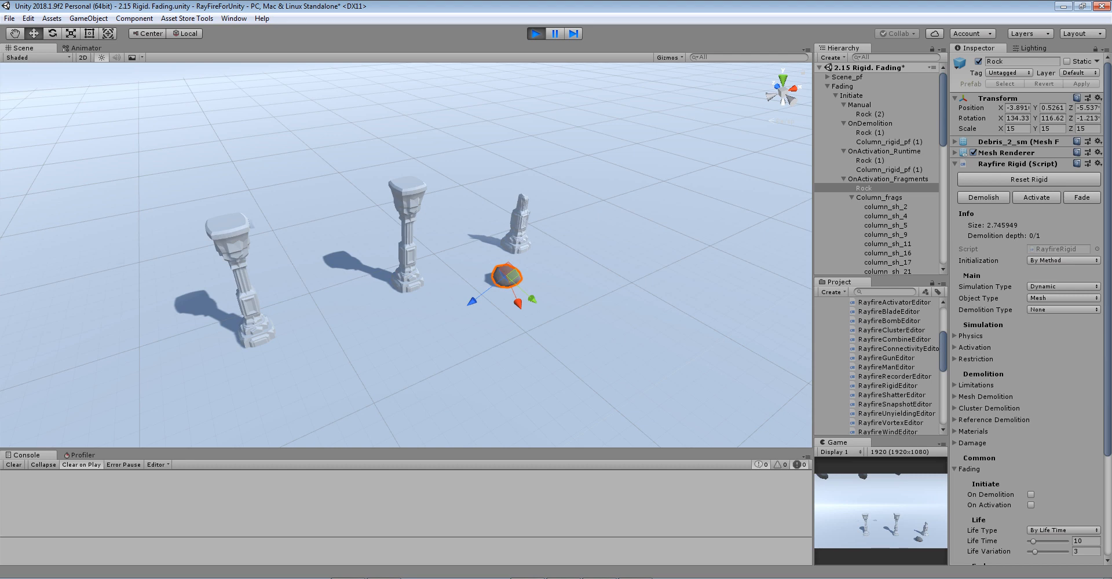
{"action": "scroll", "coordinate": [407, 255], "scroll_direction": "down", "scroll_amount": 5}
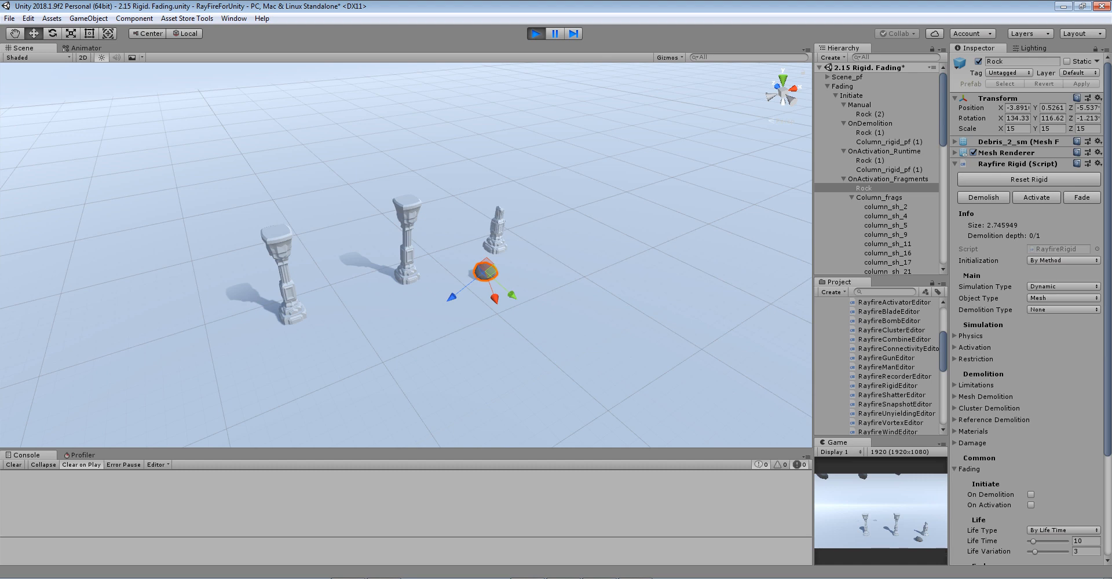
Step: Exit Play mode, activate the LifeTypes group and deactivate the Initiate group in the Fading hierarchy
{"action": "key", "text": "ctrl+p"}
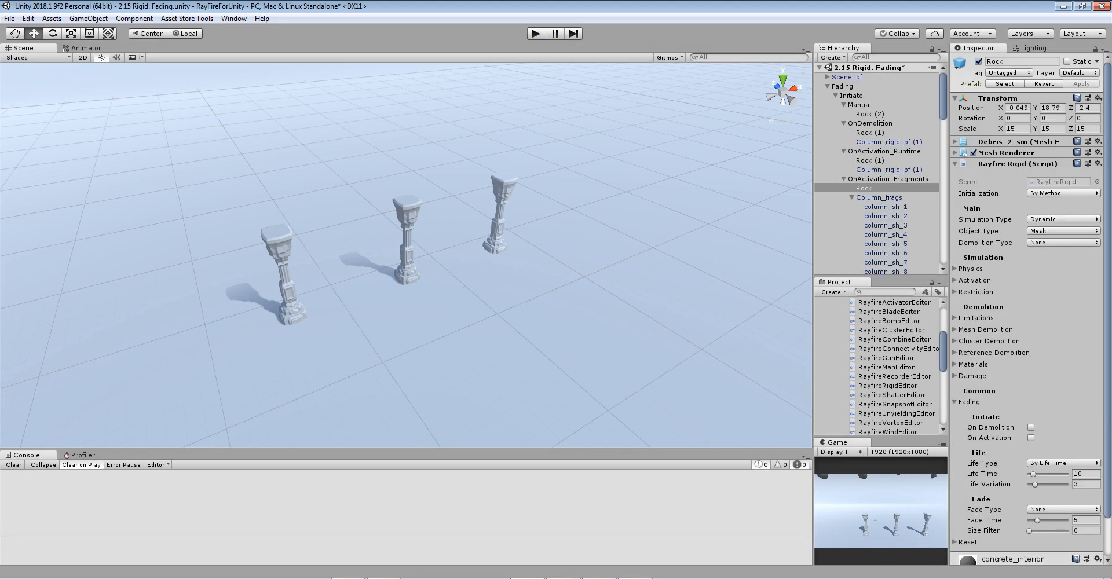
{"action": "left_click", "coordinate": [836, 95]}
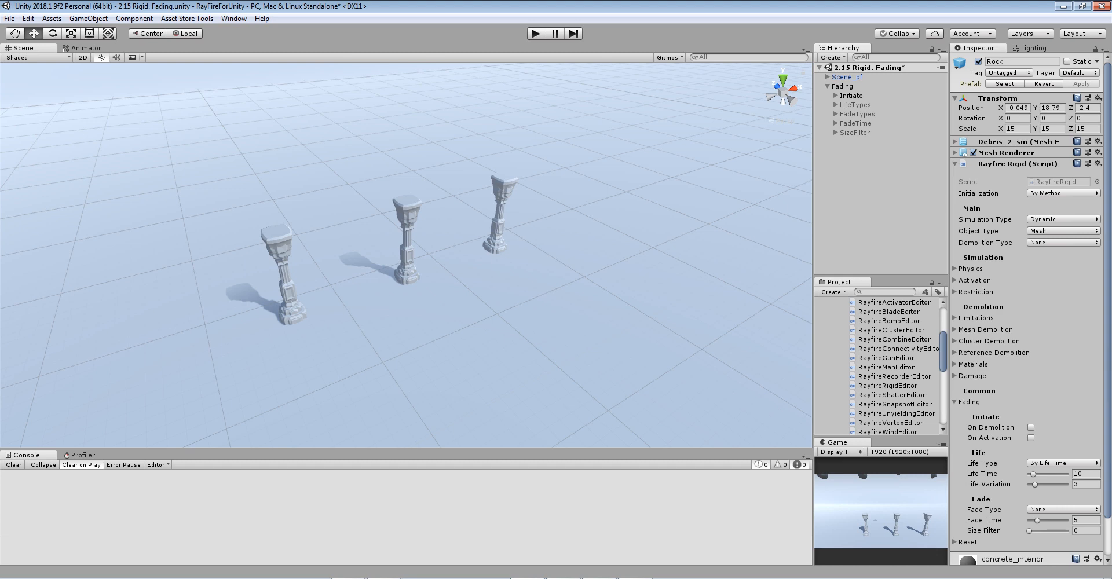
{"action": "left_click", "coordinate": [856, 104]}
{"action": "left_click", "coordinate": [978, 62]}
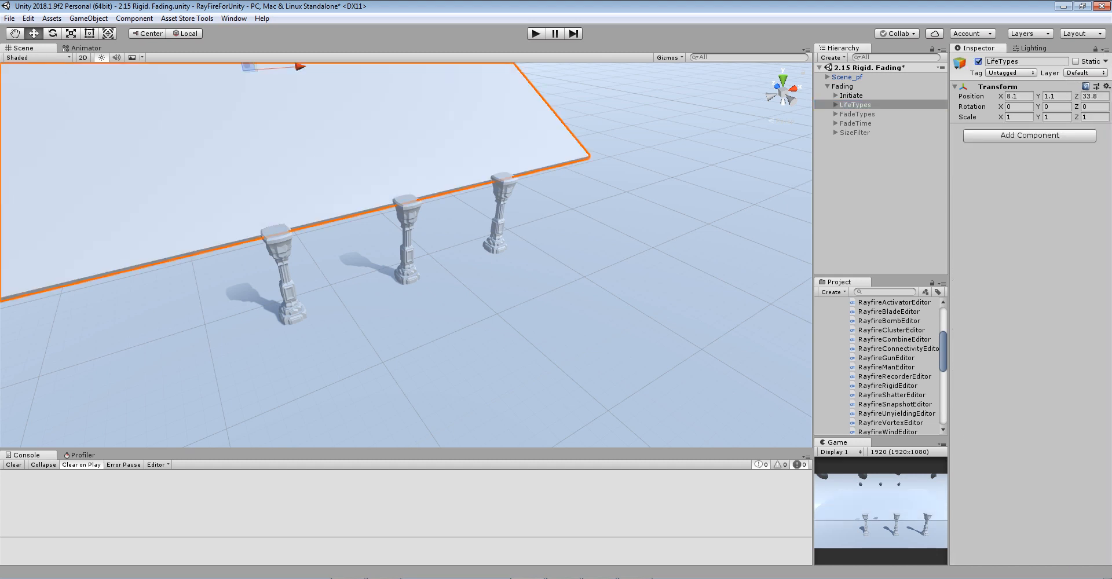
{"action": "left_click", "coordinate": [852, 95]}
{"action": "left_click", "coordinate": [978, 61]}
{"action": "middle_click_drag", "start_coordinate": [394, 202], "coordinate": [481, 342]}
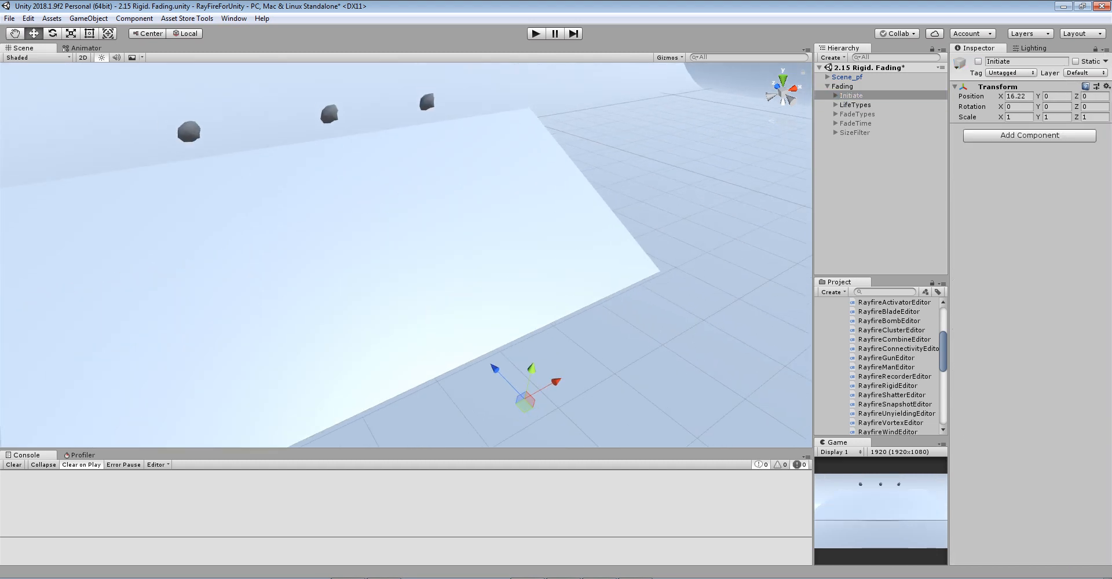
Step: Select the LifeTime_1 rock above the slope and examine its available Life Type options, keeping By Life Time
{"action": "left_click", "coordinate": [189, 132]}
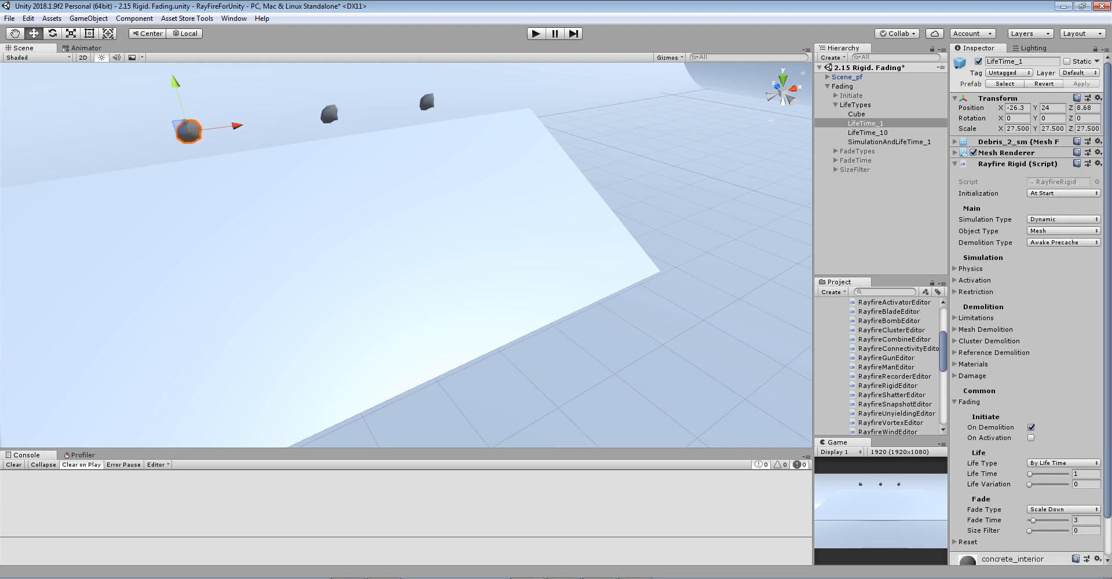
{"action": "left_click", "coordinate": [1064, 463]}
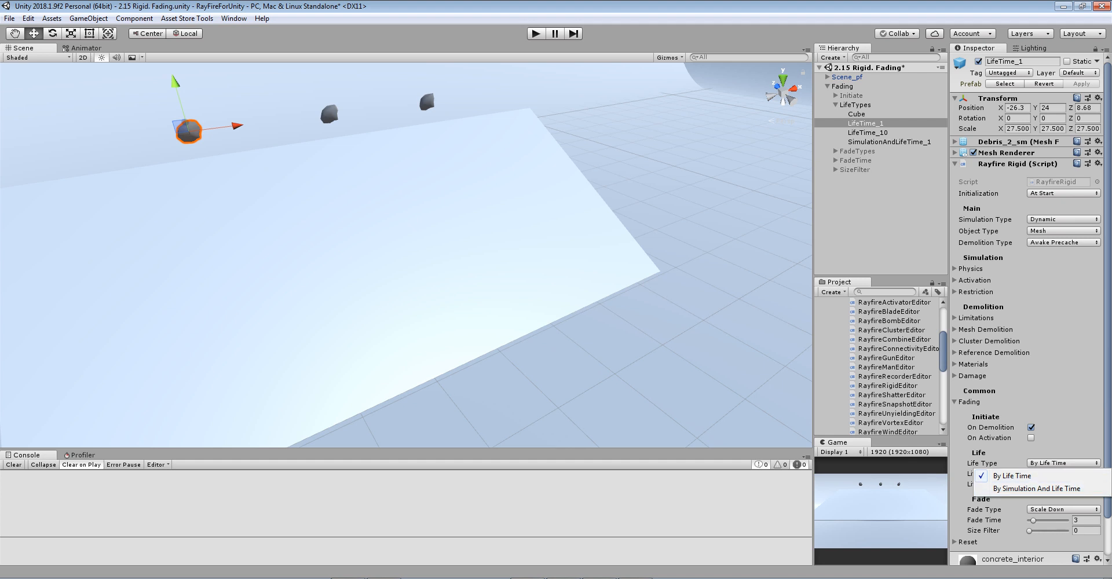
{"action": "key", "text": "Escape"}
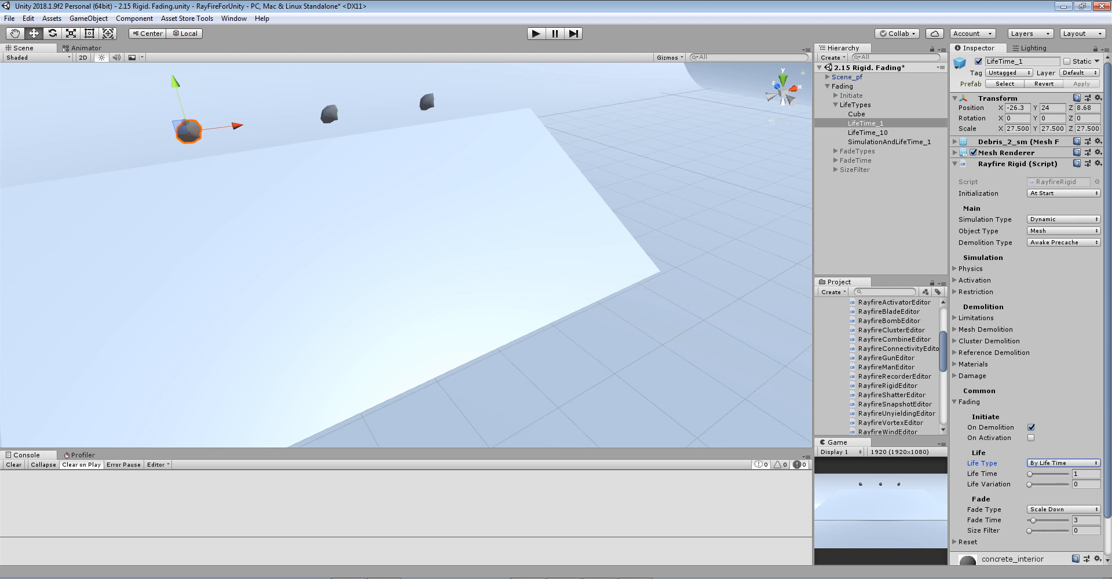
{"action": "middle_click_drag", "start_coordinate": [399, 255], "coordinate": [427, 238]}
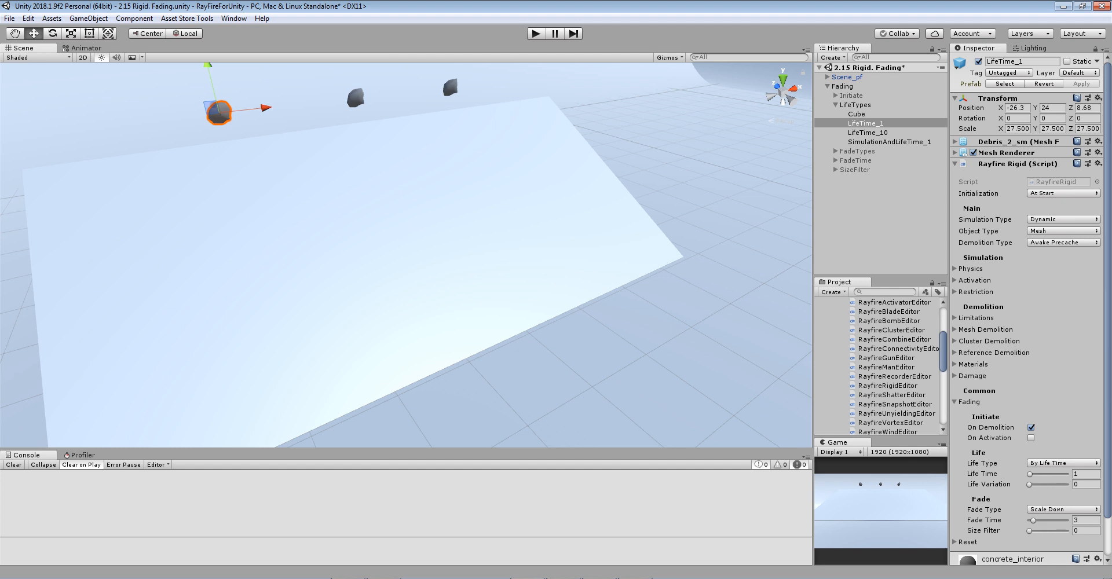
{"action": "left_click", "coordinate": [1064, 464]}
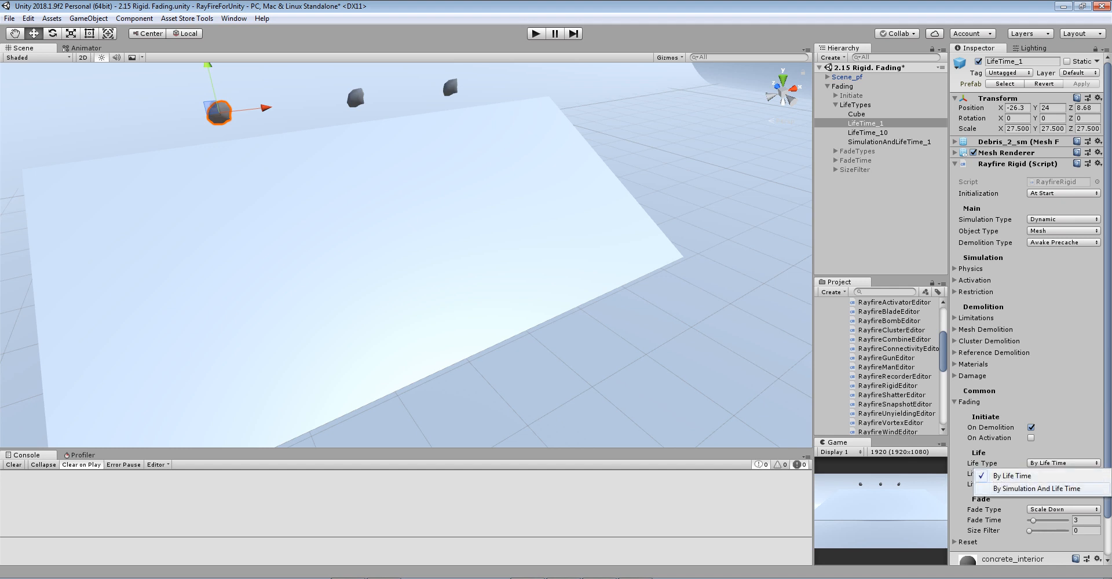
{"action": "left_click", "coordinate": [865, 124]}
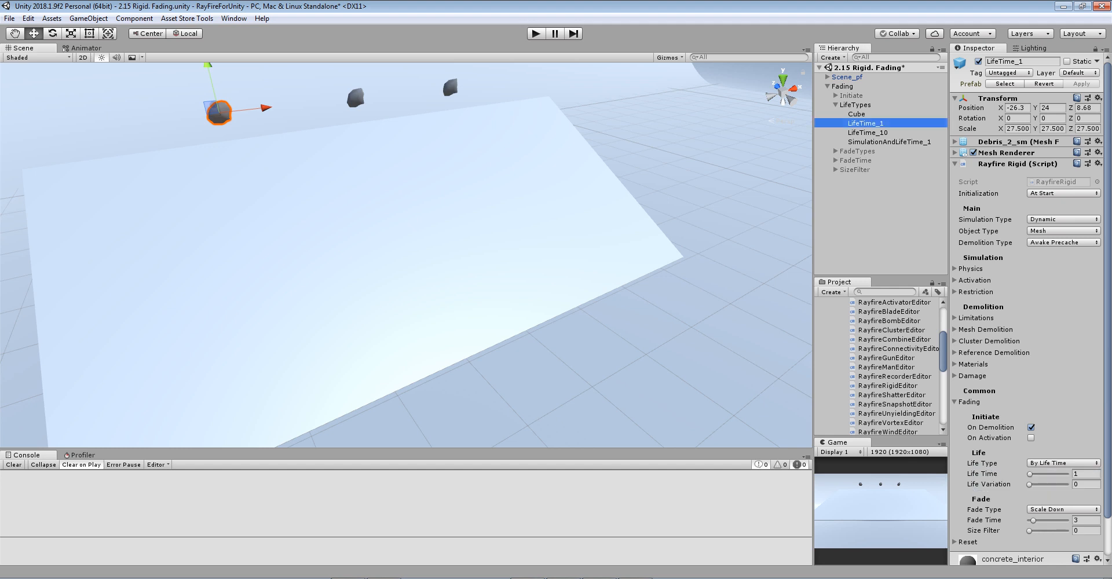
Step: Examine the life time and life variation of LifeTime_1, and compare the life settings of the LifeTime_10 and SimulationAndLifeTime_1 rocks
{"action": "left_click", "coordinate": [1085, 474]}
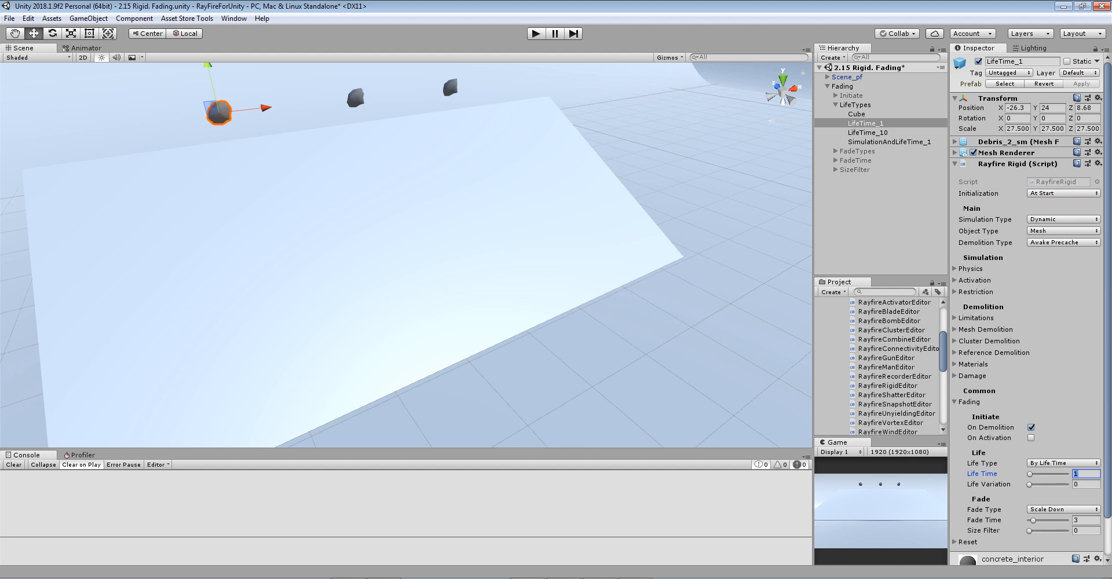
{"action": "left_click", "coordinate": [1086, 484]}
{"action": "middle_click_drag", "start_coordinate": [377, 202], "coordinate": [443, 301]}
{"action": "scroll", "coordinate": [406, 255], "scroll_direction": "up", "scroll_amount": 7}
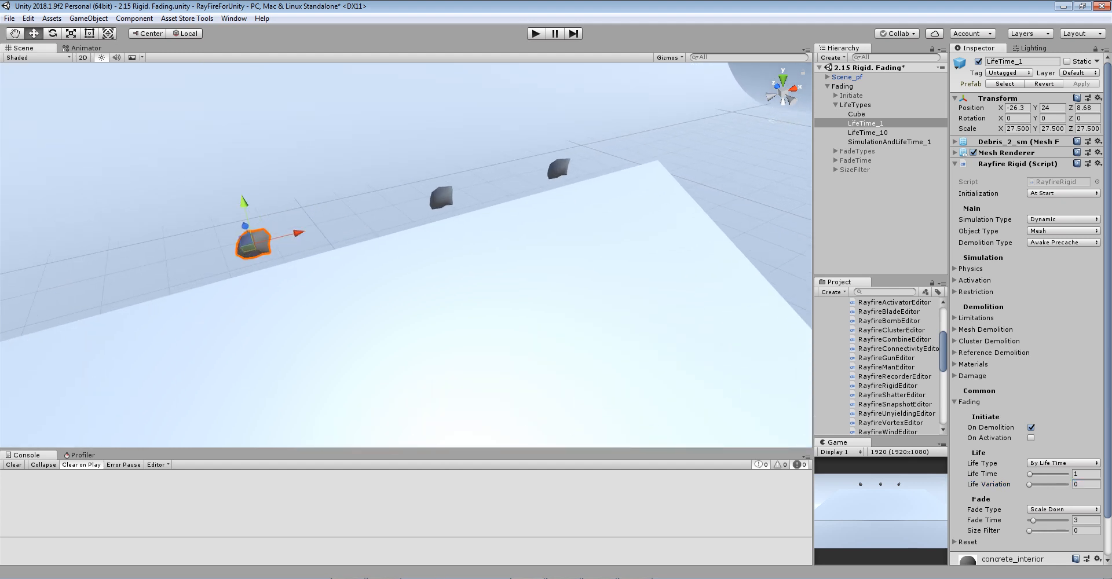
{"action": "middle_click_drag", "start_coordinate": [405, 261], "coordinate": [365, 191]}
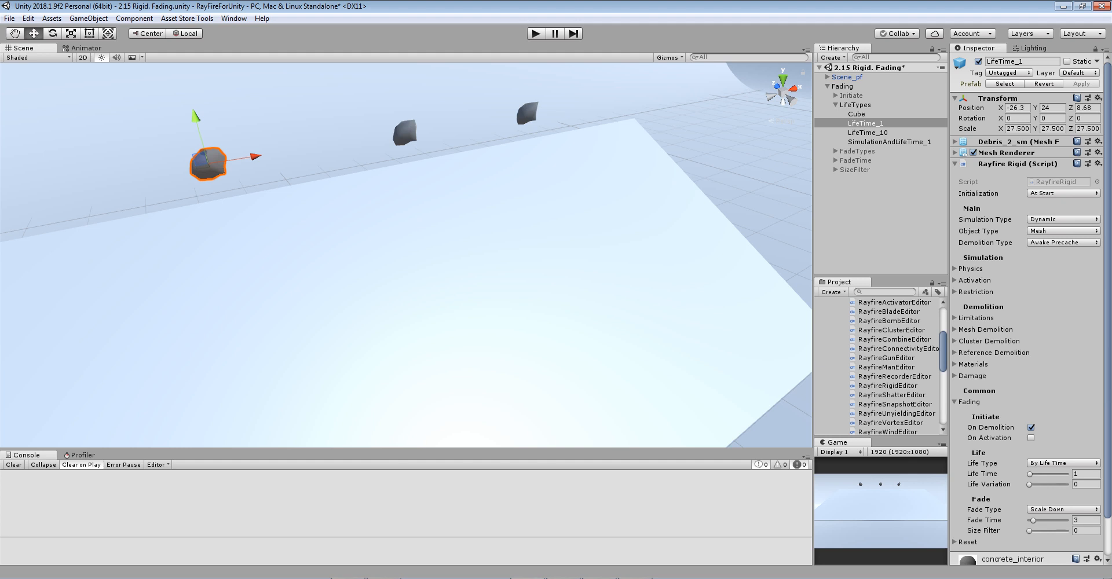
{"action": "left_click", "coordinate": [405, 133]}
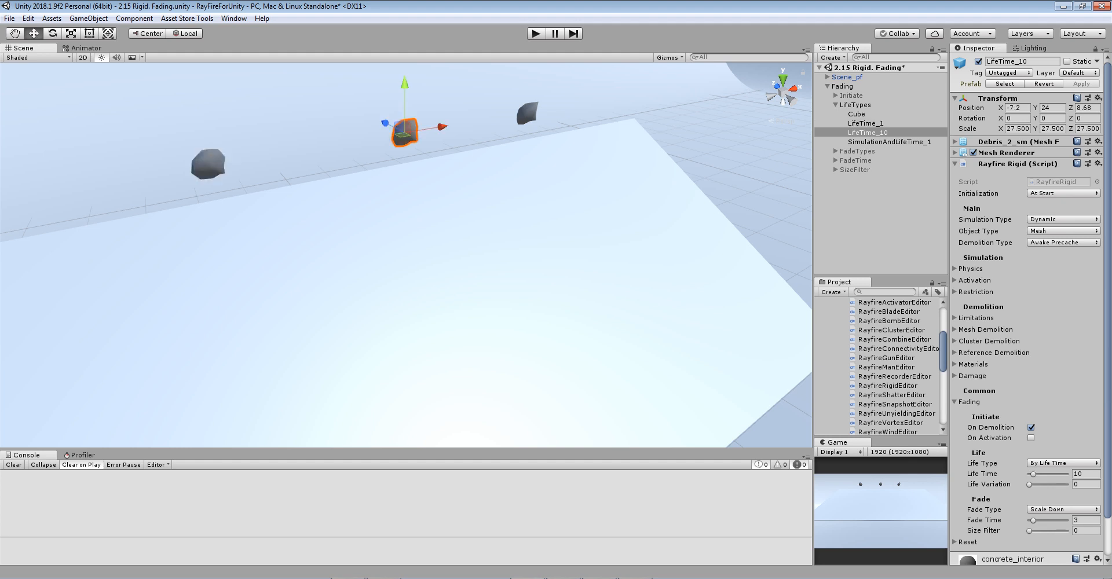
{"action": "left_click", "coordinate": [1085, 474]}
{"action": "left_click", "coordinate": [528, 114]}
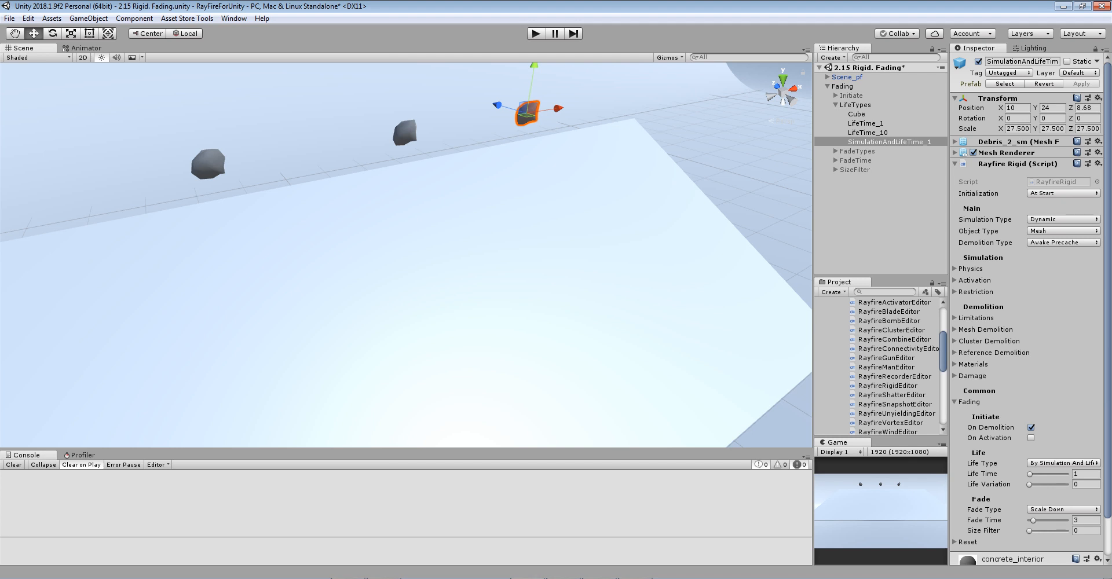
{"action": "middle_click_drag", "start_coordinate": [513, 133], "coordinate": [436, 129]}
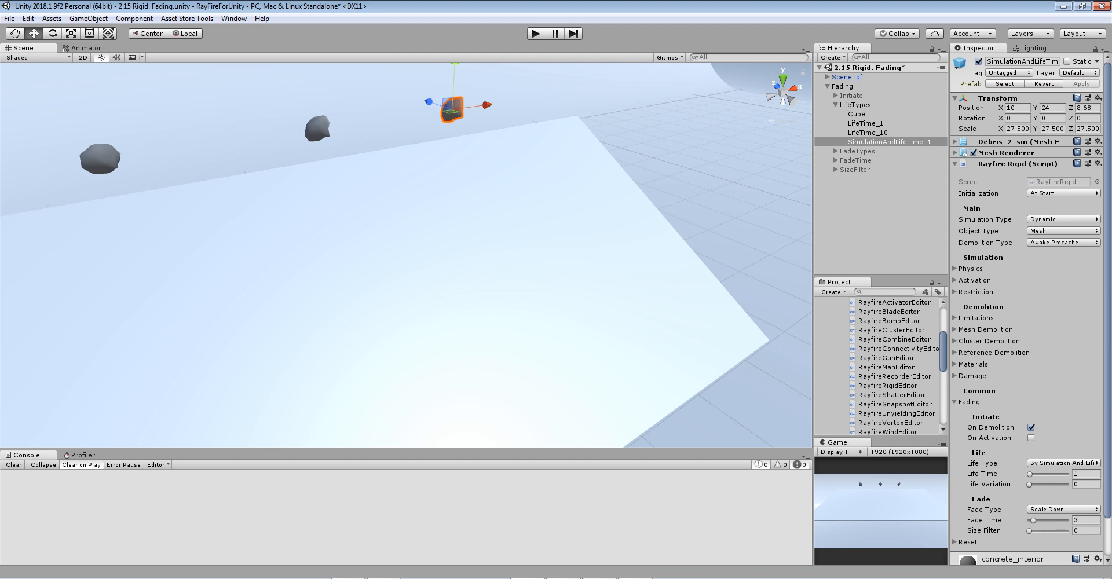
{"action": "scroll", "coordinate": [406, 255], "scroll_direction": "down", "scroll_amount": 4}
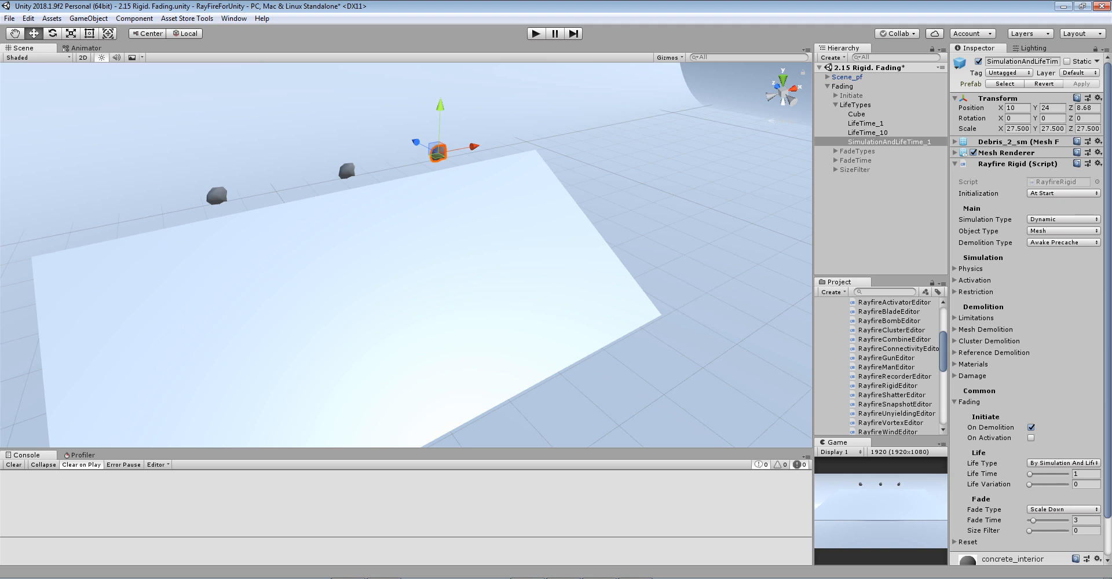
{"action": "middle_click_drag", "start_coordinate": [438, 232], "coordinate": [400, 198]}
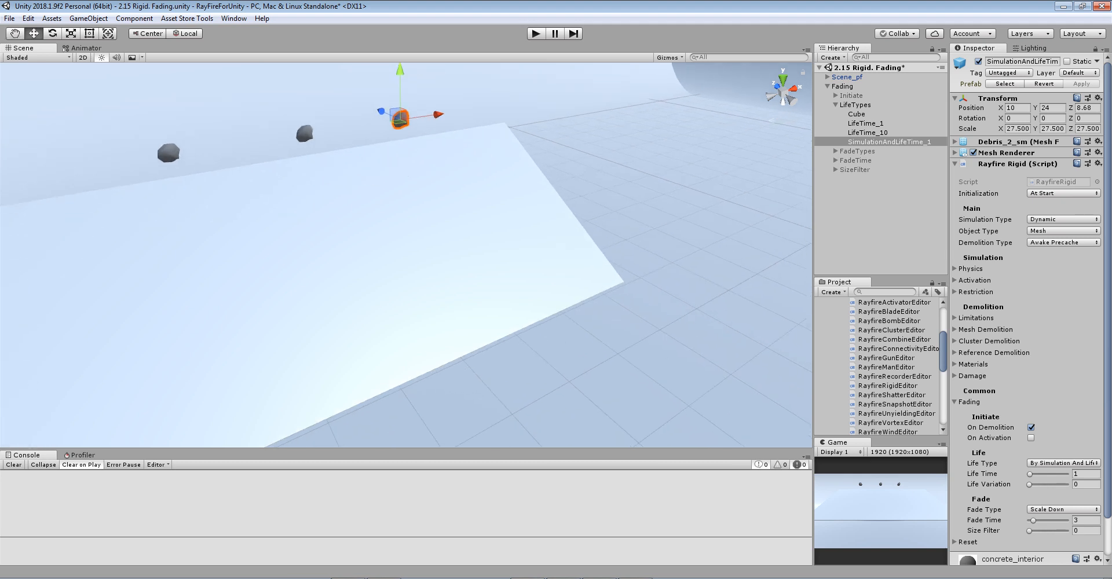
{"action": "left_click", "coordinate": [1086, 474]}
{"action": "left_click", "coordinate": [168, 154]}
{"action": "key", "text": "ctrl+p"}
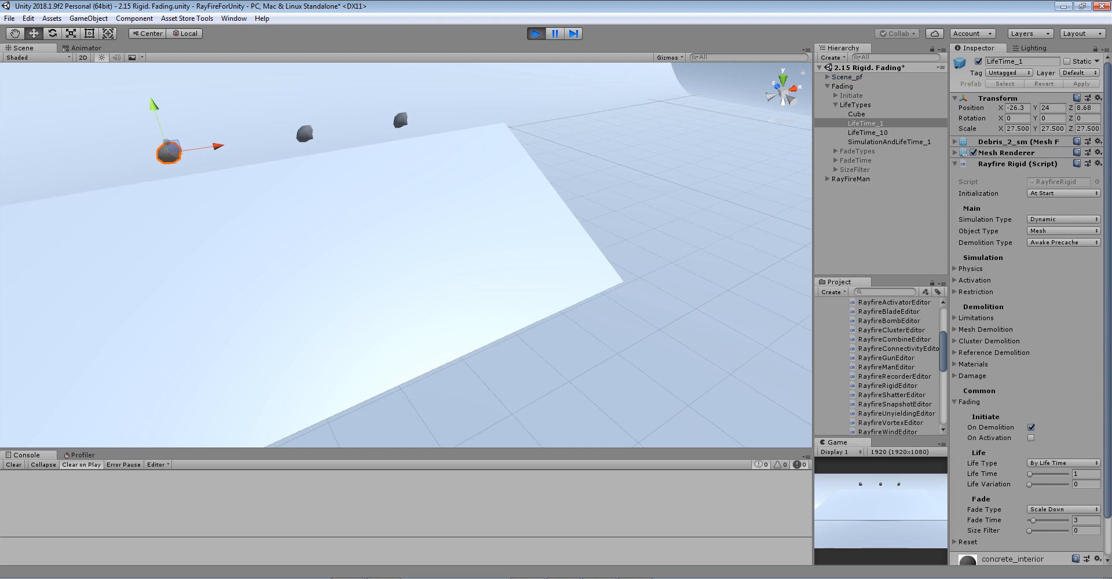
{"action": "key", "text": "ctrl+p"}
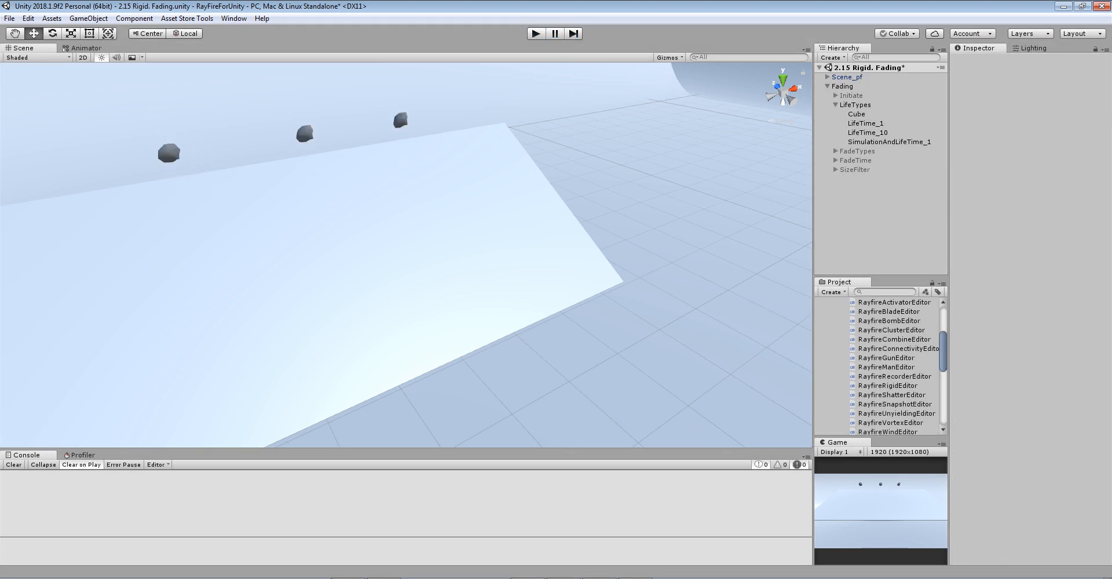
Step: Select the LifeTime_1, LifeTime_10 and SimulationAndLifeTime_1 rocks together and set their Initialization to By Method
{"action": "left_click", "coordinate": [305, 134]}
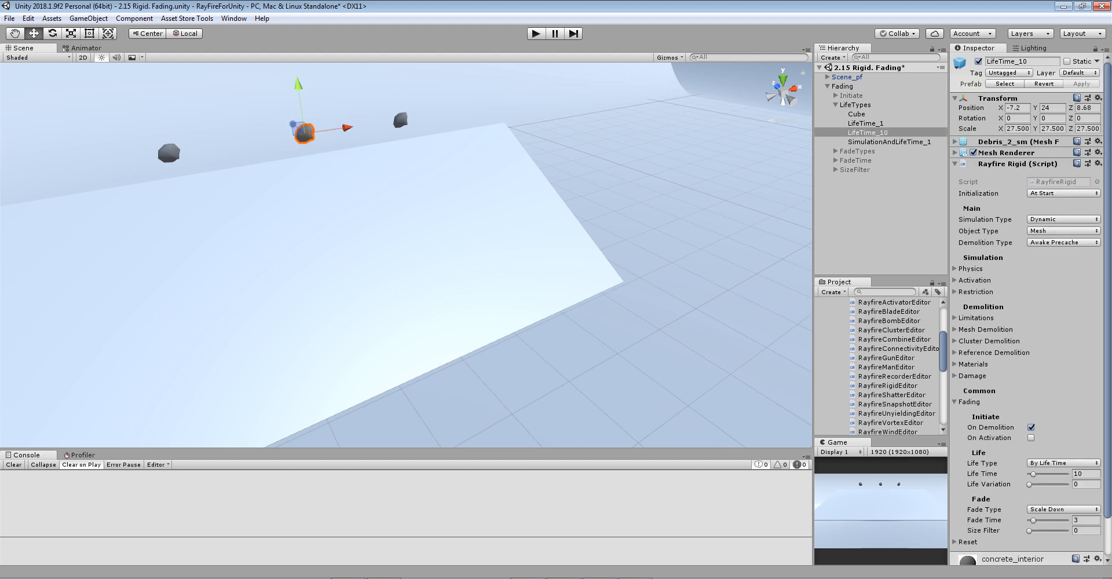
{"action": "left_click", "coordinate": [168, 153], "text": "ctrl"}
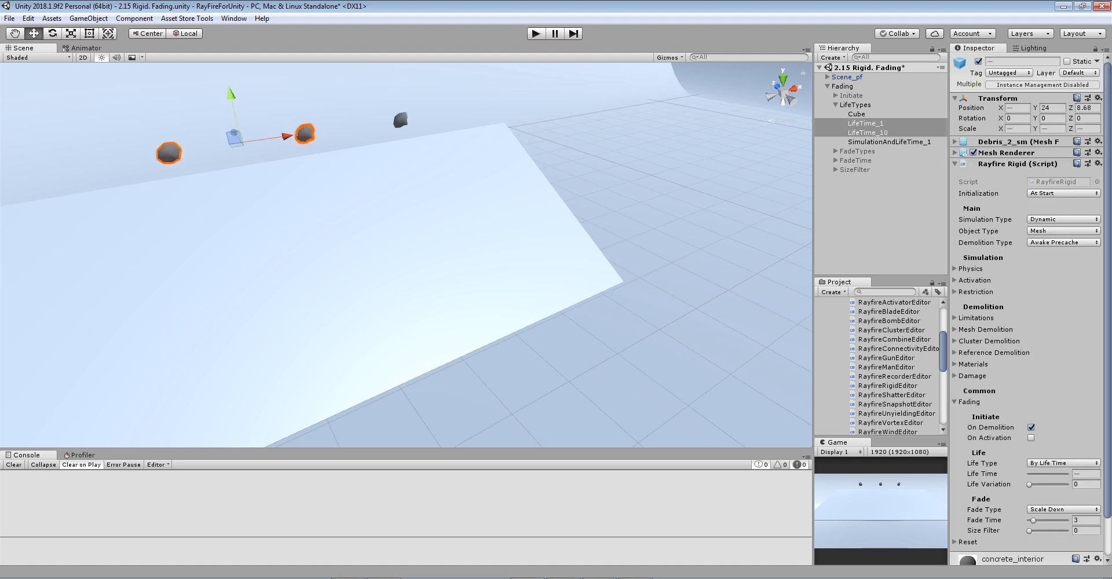
{"action": "left_click", "coordinate": [401, 121], "text": "ctrl"}
{"action": "left_click", "coordinate": [1064, 194]}
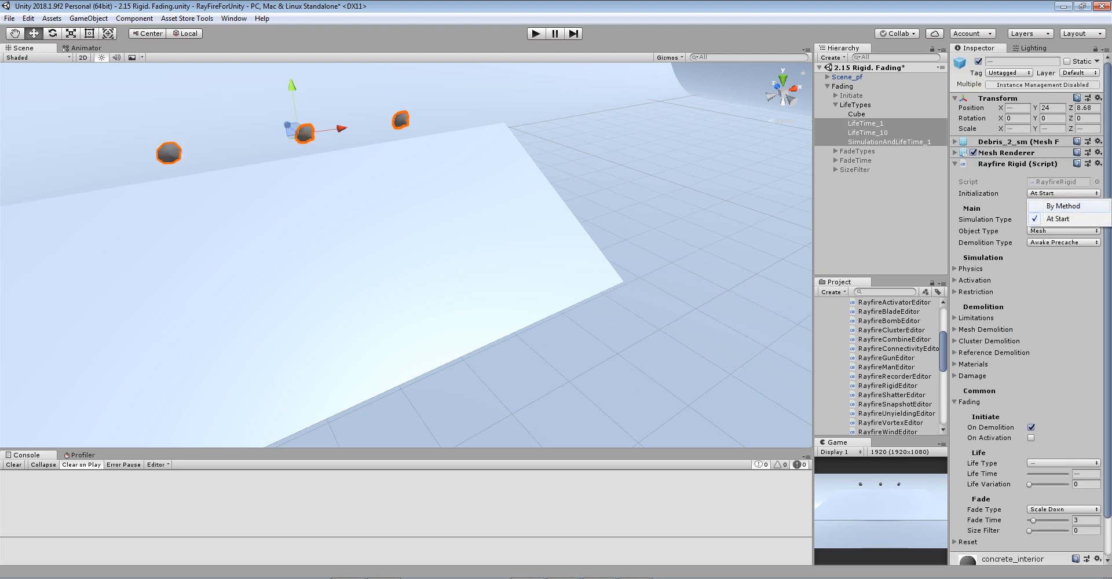
{"action": "left_click", "coordinate": [1060, 206]}
{"action": "left_click", "coordinate": [975, 318]}
{"action": "left_click_drag", "start_coordinate": [1033, 350], "coordinate": [1027, 349]}
{"action": "left_click", "coordinate": [976, 318]}
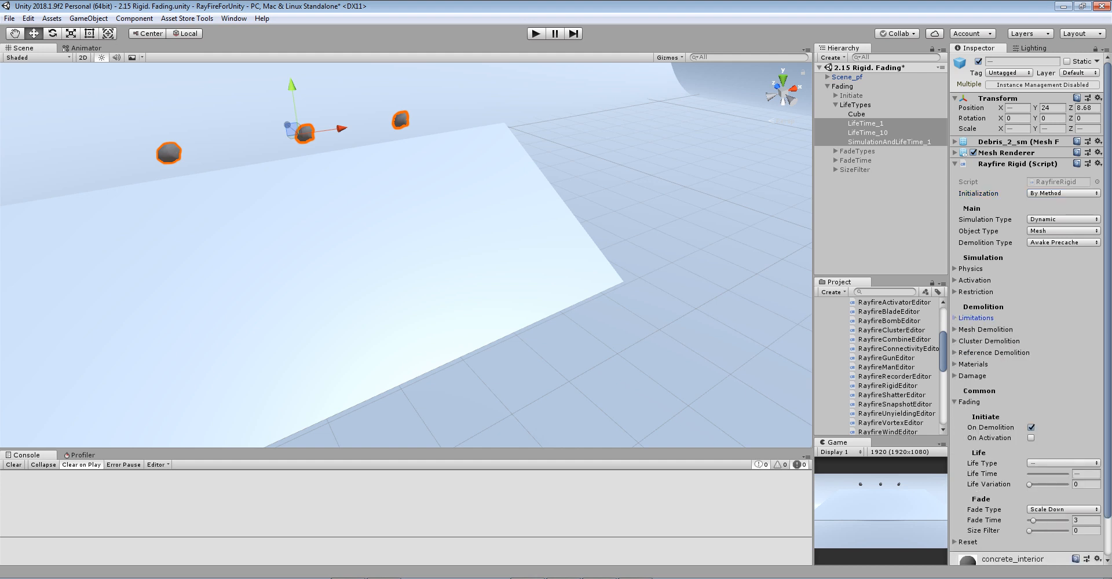
Step: Enter Play mode and initialize only the LifeTime_1 rock, watching its fragments fade on the slope
{"action": "key", "text": "ctrl+p"}
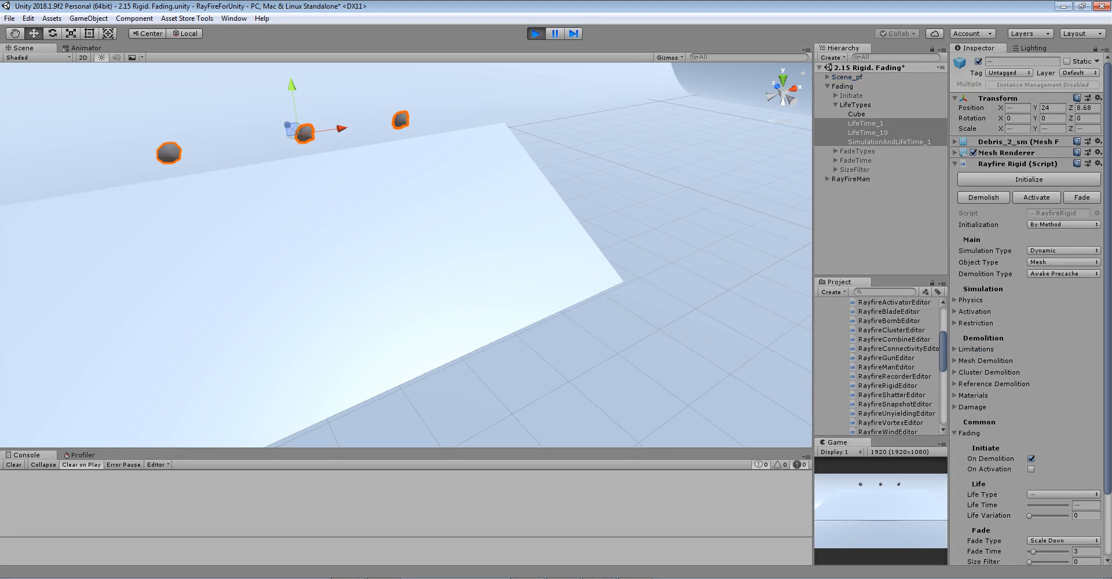
{"action": "left_click", "coordinate": [881, 226]}
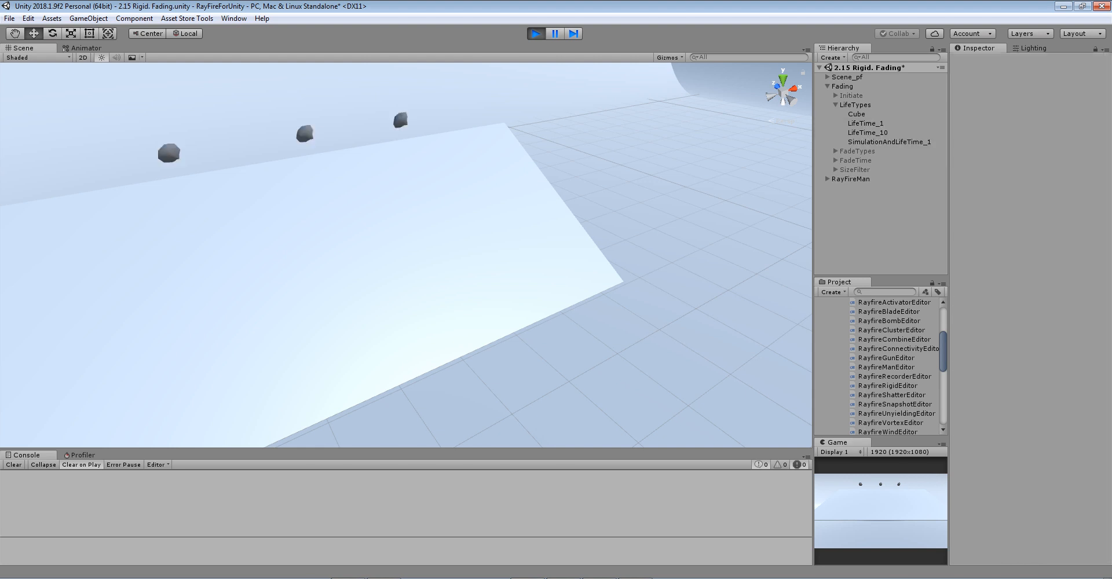
{"action": "left_click", "coordinate": [169, 154]}
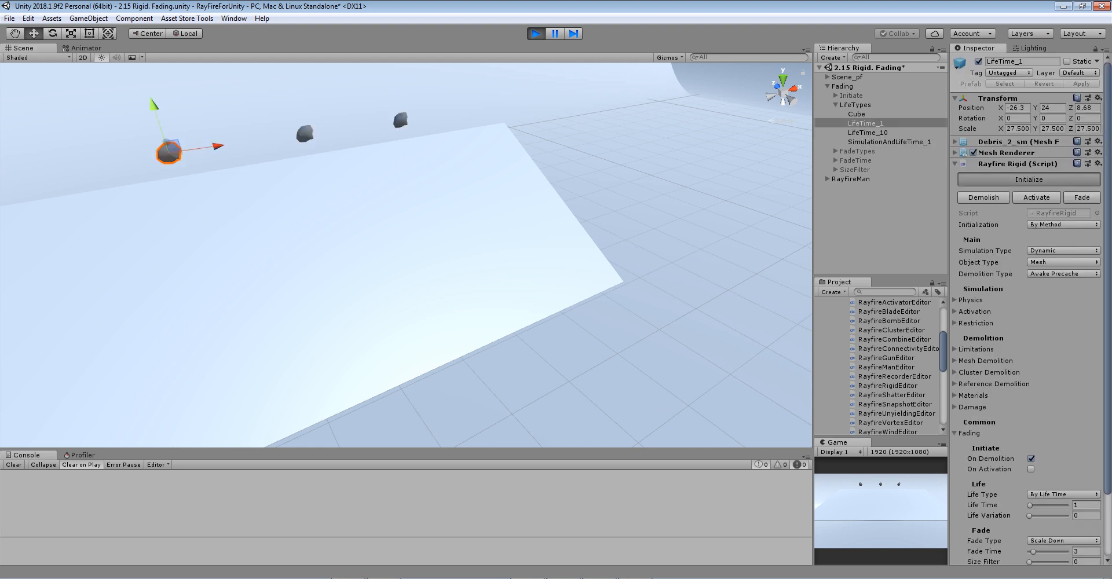
{"action": "left_click", "coordinate": [1029, 179]}
{"action": "middle_click_drag", "start_coordinate": [406, 255], "coordinate": [479, 219]}
{"action": "scroll", "coordinate": [406, 255], "scroll_direction": "up", "scroll_amount": 5}
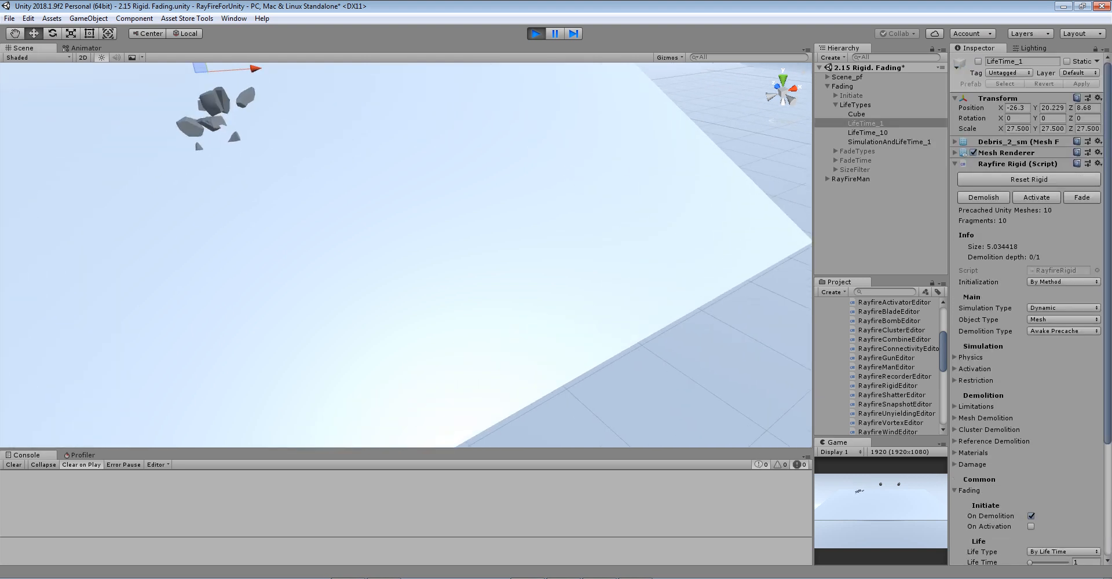
{"action": "middle_click_drag", "start_coordinate": [405, 255], "coordinate": [445, 293]}
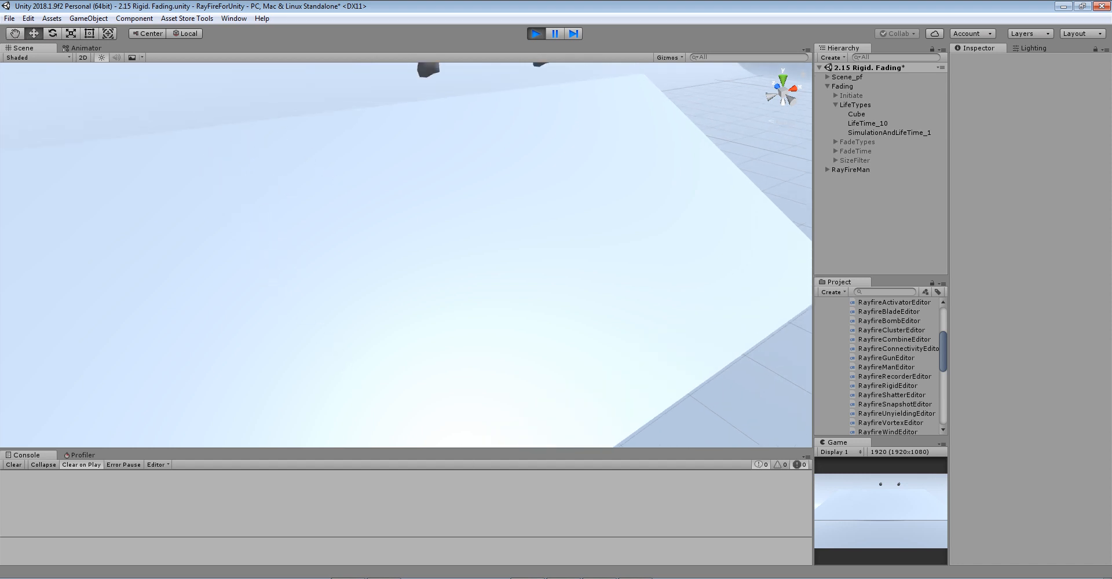
{"action": "scroll", "coordinate": [405, 255], "scroll_direction": "down", "scroll_amount": 3}
{"action": "middle_click_drag", "start_coordinate": [406, 255], "coordinate": [391, 292]}
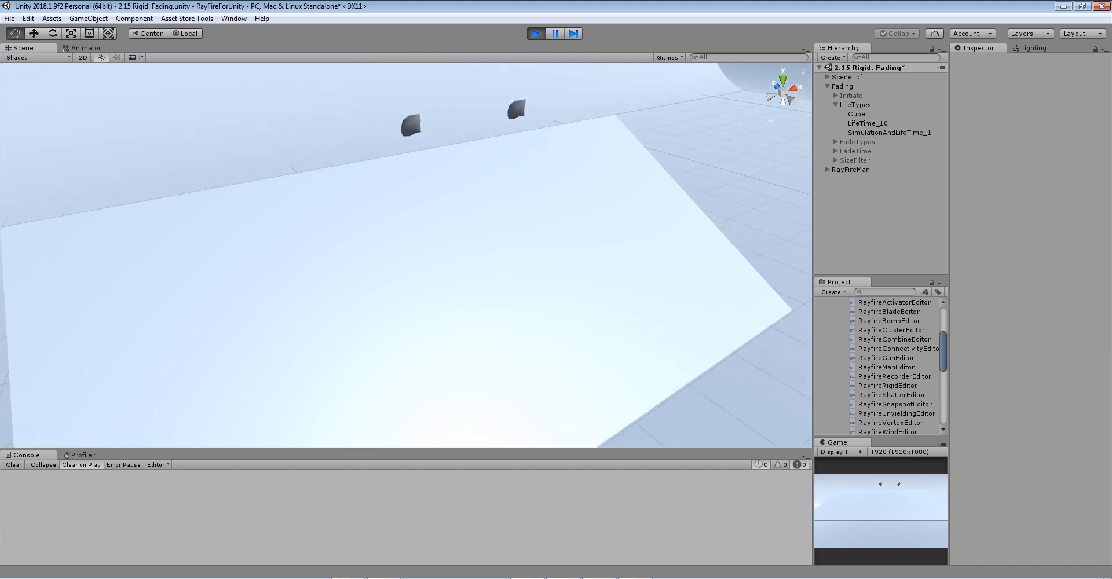
Step: Initialize the LifeTime_10 rock with a close view of it above the slope
{"action": "left_click", "coordinate": [411, 125]}
{"action": "key", "text": "f"}
{"action": "scroll", "coordinate": [406, 251], "scroll_direction": "down", "scroll_amount": 4}
{"action": "middle_click_drag", "start_coordinate": [406, 251], "coordinate": [334, 131]}
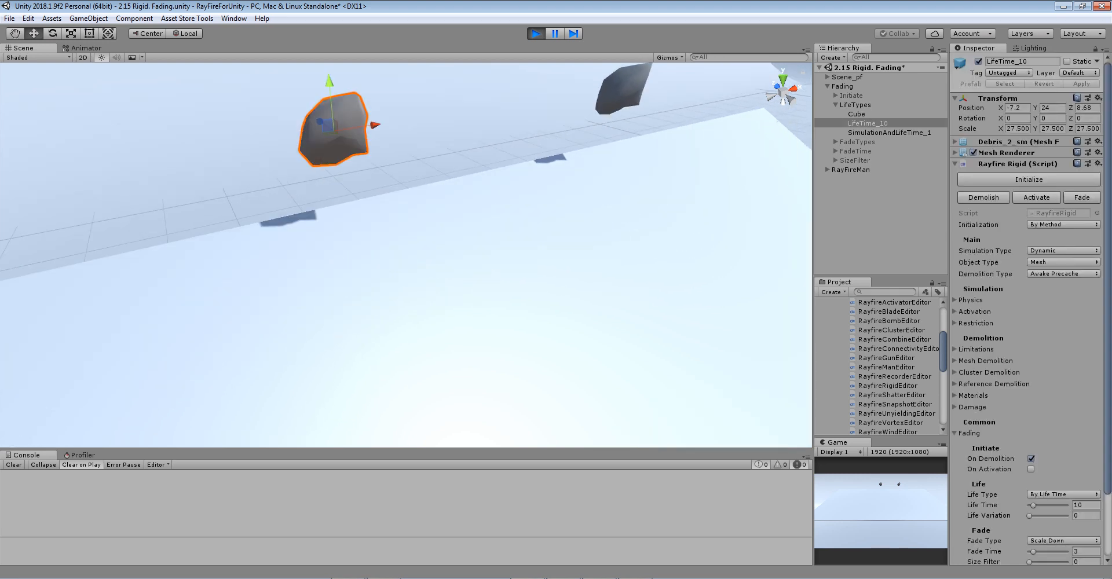
{"action": "left_click", "coordinate": [1029, 180]}
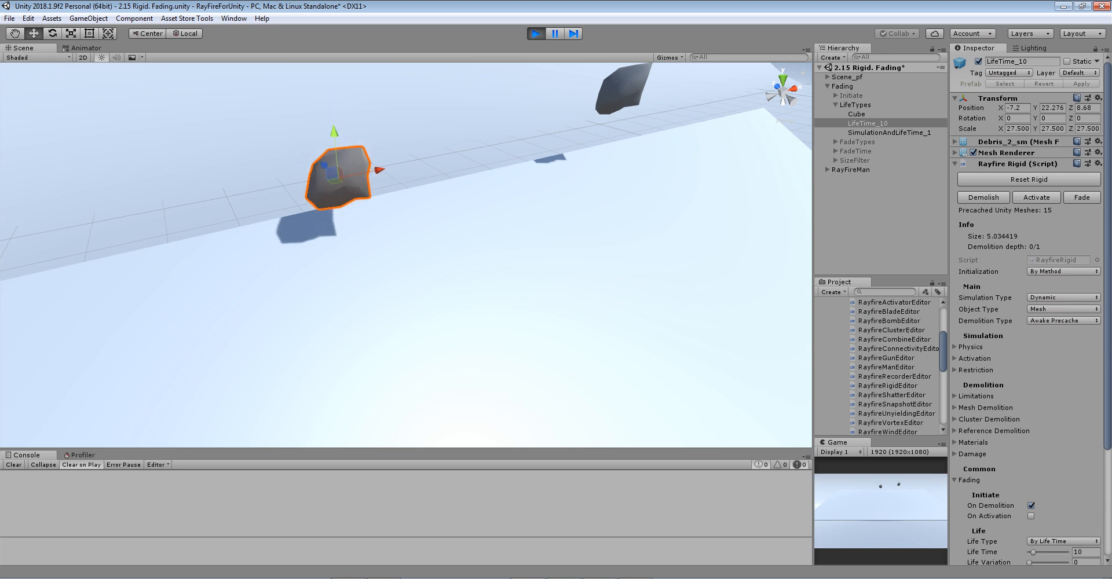
Step: Follow the LifeTime_10 fragments as they tumble down the slope until they fade
{"action": "middle_click_drag", "start_coordinate": [405, 254], "coordinate": [279, 155]}
{"action": "scroll", "coordinate": [406, 255], "scroll_direction": "down", "scroll_amount": 3}
{"action": "middle_click_drag", "start_coordinate": [405, 255], "coordinate": [361, 191]}
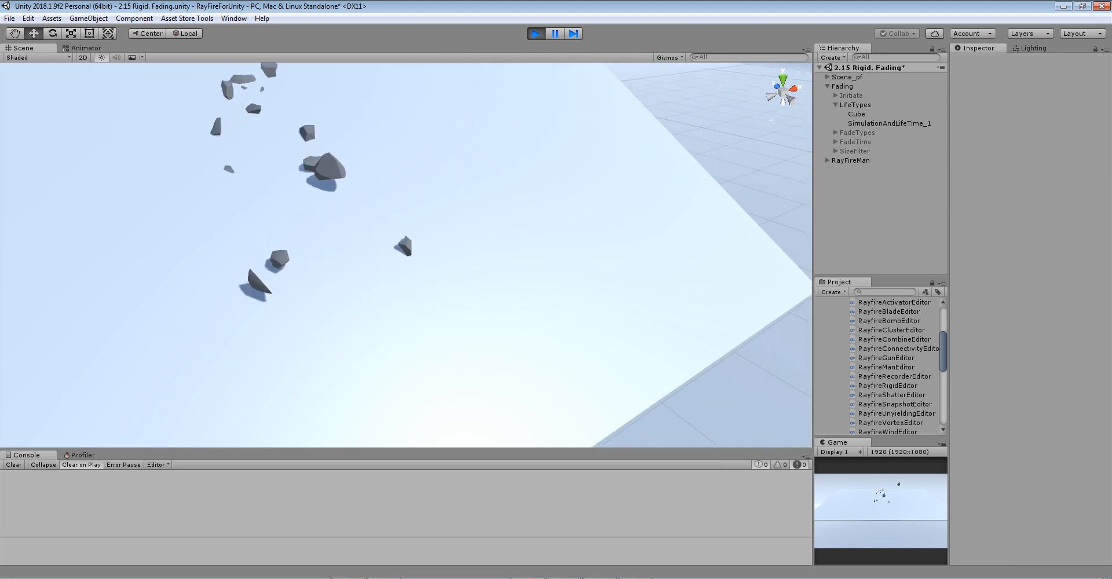
{"action": "scroll", "coordinate": [405, 255], "scroll_direction": "down", "scroll_amount": 1}
{"action": "scroll", "coordinate": [406, 255], "scroll_direction": "down", "scroll_amount": 1}
{"action": "middle_click_drag", "start_coordinate": [406, 255], "coordinate": [364, 180]}
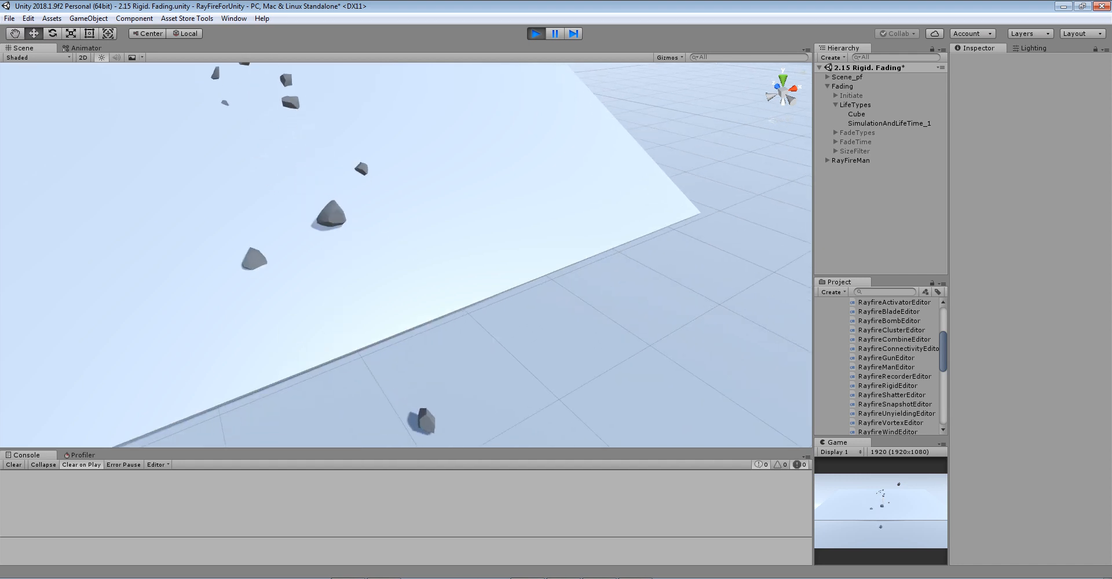
{"action": "scroll", "coordinate": [406, 255], "scroll_direction": "down", "scroll_amount": 2}
{"action": "middle_click_drag", "start_coordinate": [406, 255], "coordinate": [431, 283]}
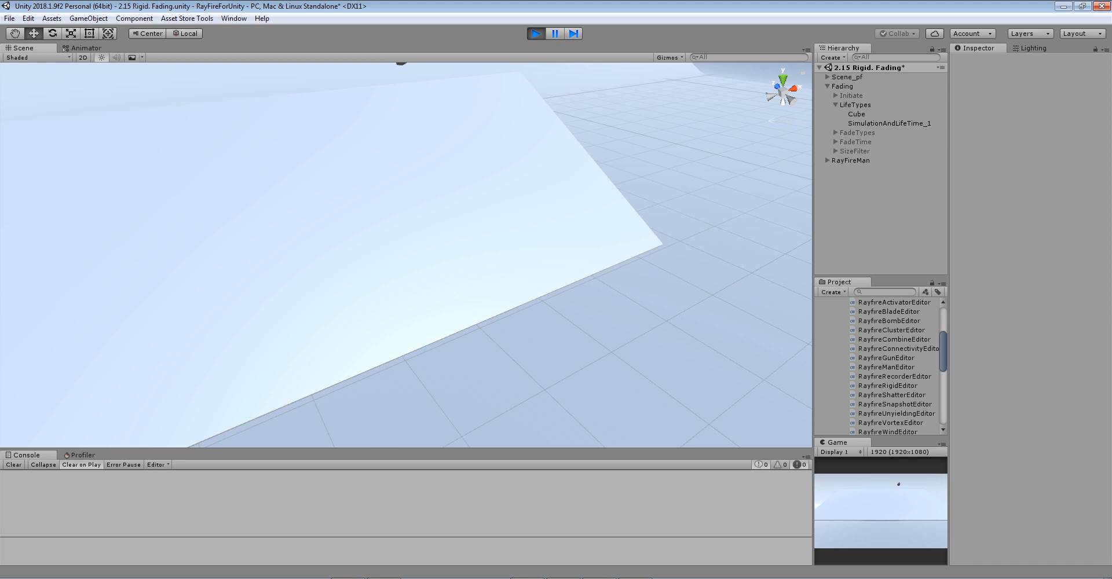
Step: Select the SimulationAndLifeTime_1 rock and set its Life Time to 0
{"action": "middle_click_drag", "start_coordinate": [405, 232], "coordinate": [404, 280]}
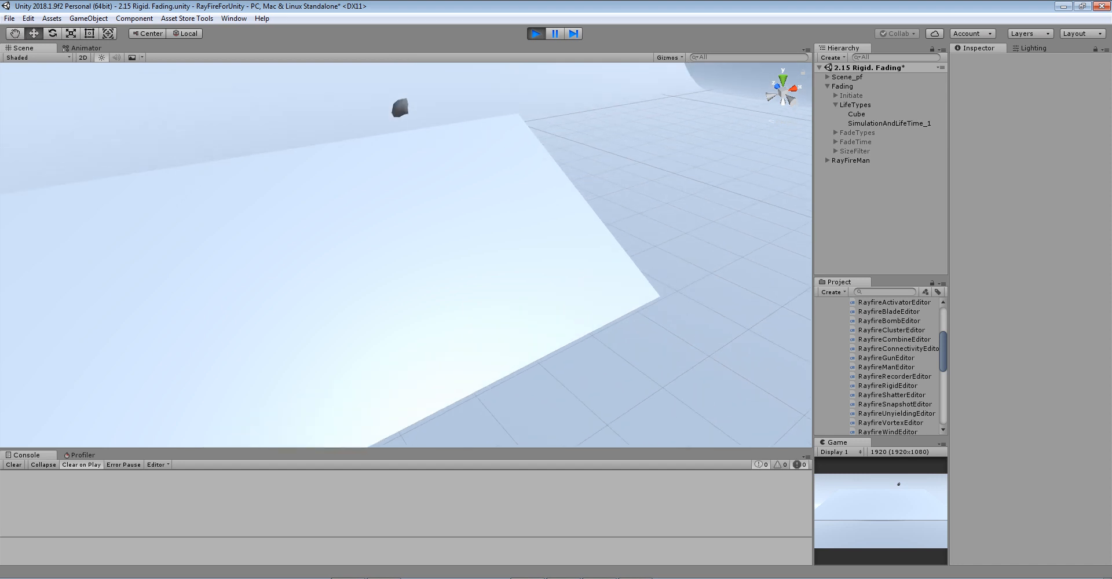
{"action": "left_click", "coordinate": [399, 108]}
{"action": "key", "text": "f"}
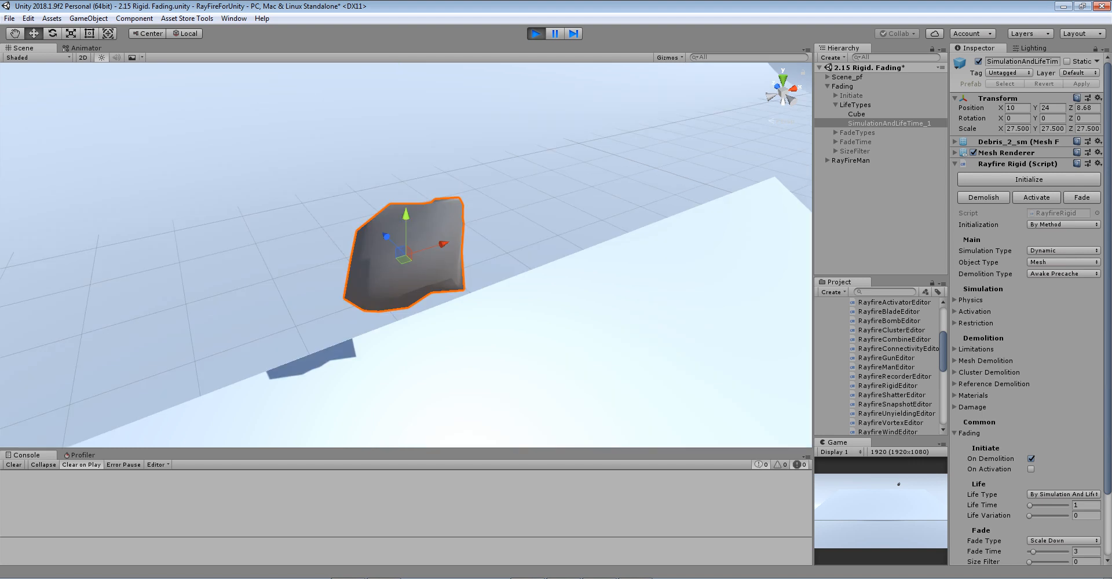
{"action": "left_click", "coordinate": [1082, 505]}
{"action": "type", "text": "0"}
{"action": "key", "text": "Return"}
Step: Initialize the SimulationAndLifeTime_1 rock, keeping its falling fragments in view
{"action": "middle_click_drag", "start_coordinate": [440, 290], "coordinate": [406, 244]}
{"action": "scroll", "coordinate": [405, 244], "scroll_direction": "down", "scroll_amount": 2}
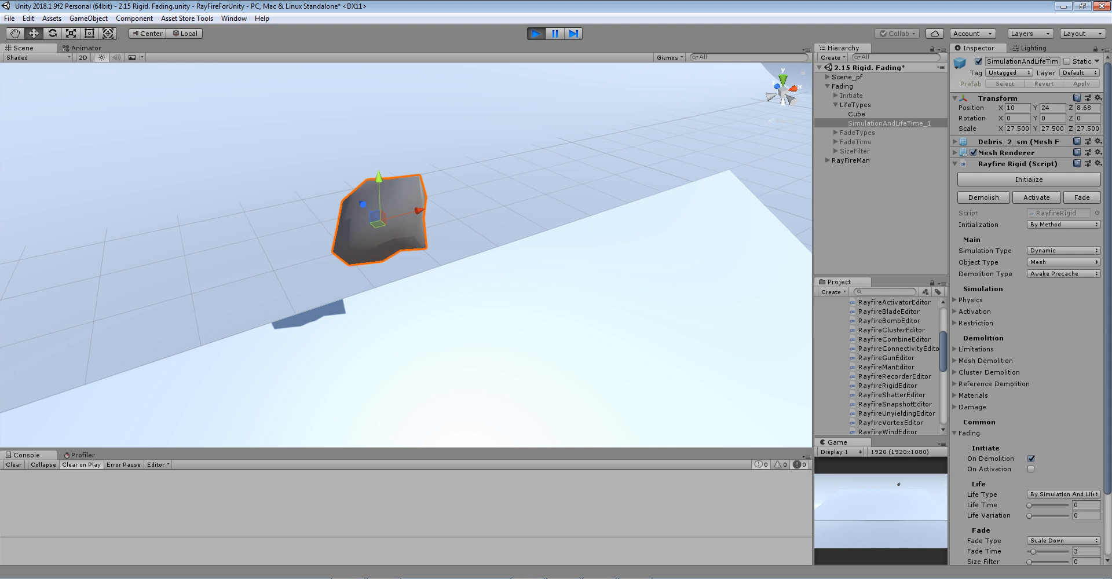
{"action": "scroll", "coordinate": [405, 244], "scroll_direction": "down", "scroll_amount": 5}
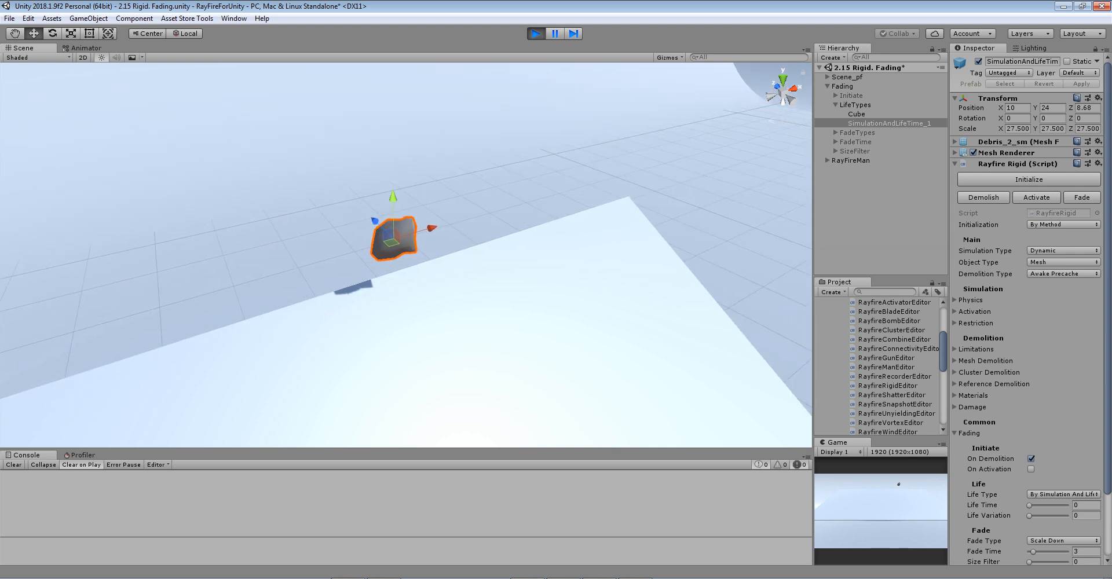
{"action": "middle_click_drag", "start_coordinate": [406, 244], "coordinate": [329, 158]}
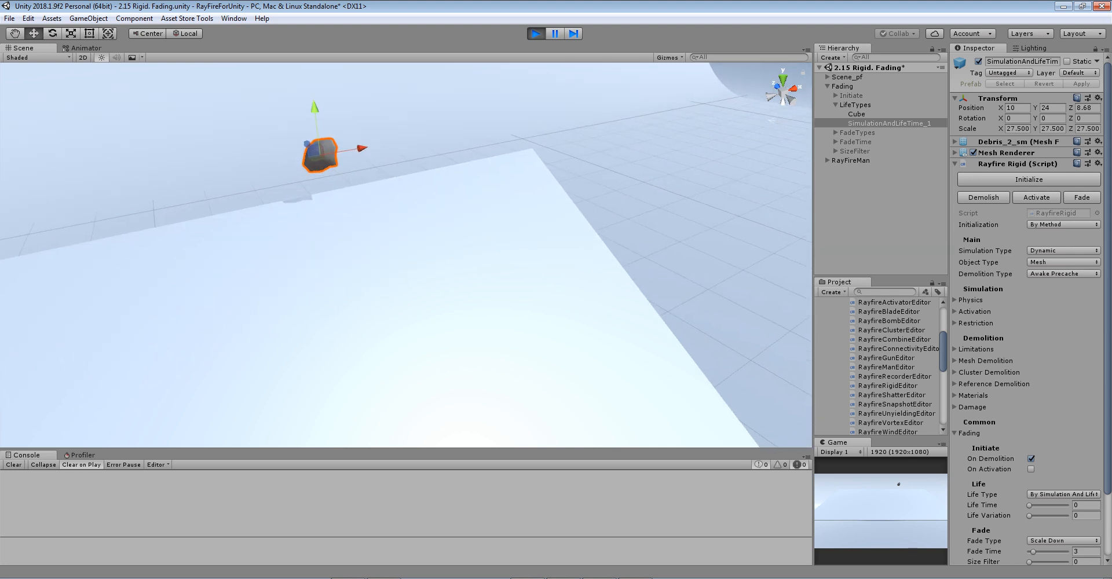
{"action": "left_click", "coordinate": [1029, 179]}
{"action": "middle_click_drag", "start_coordinate": [406, 290], "coordinate": [371, 209]}
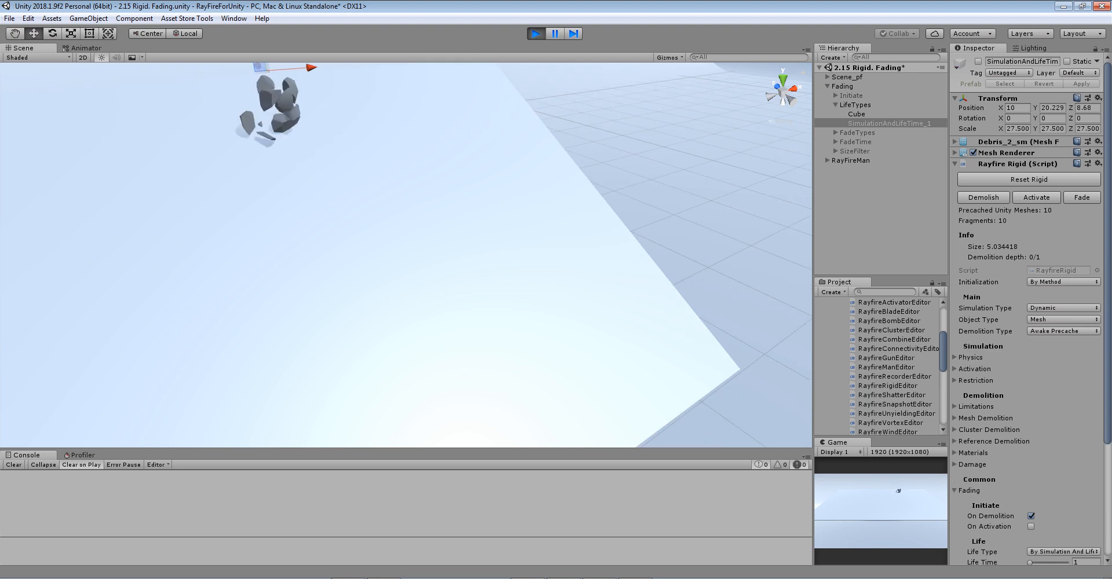
Step: Watch the SimulationAndLifeTime_1 fragments come to rest and fade, and inspect the fading state of a large fragment on the slope
{"action": "scroll", "coordinate": [406, 261], "scroll_direction": "up", "scroll_amount": 1}
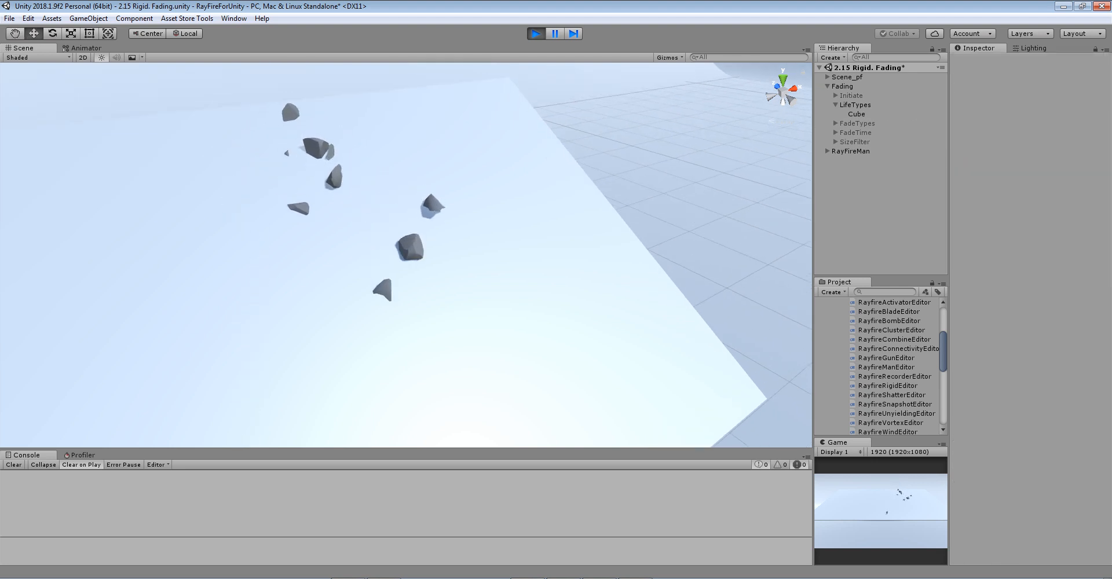
{"action": "scroll", "coordinate": [405, 255], "scroll_direction": "down", "scroll_amount": 3}
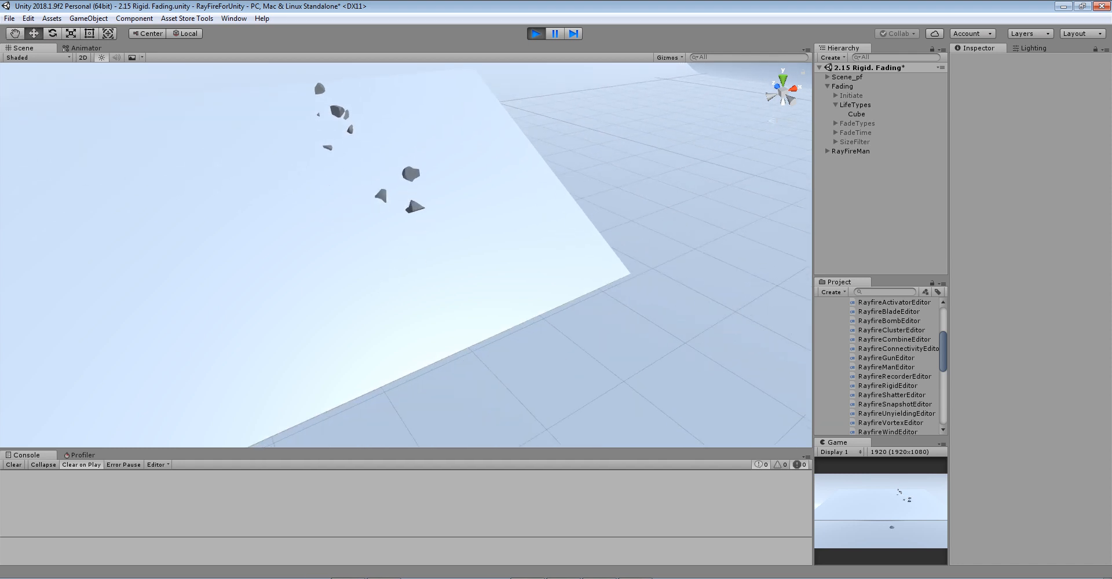
{"action": "scroll", "coordinate": [405, 255], "scroll_direction": "up", "scroll_amount": 1}
{"action": "scroll", "coordinate": [406, 255], "scroll_direction": "up", "scroll_amount": 1}
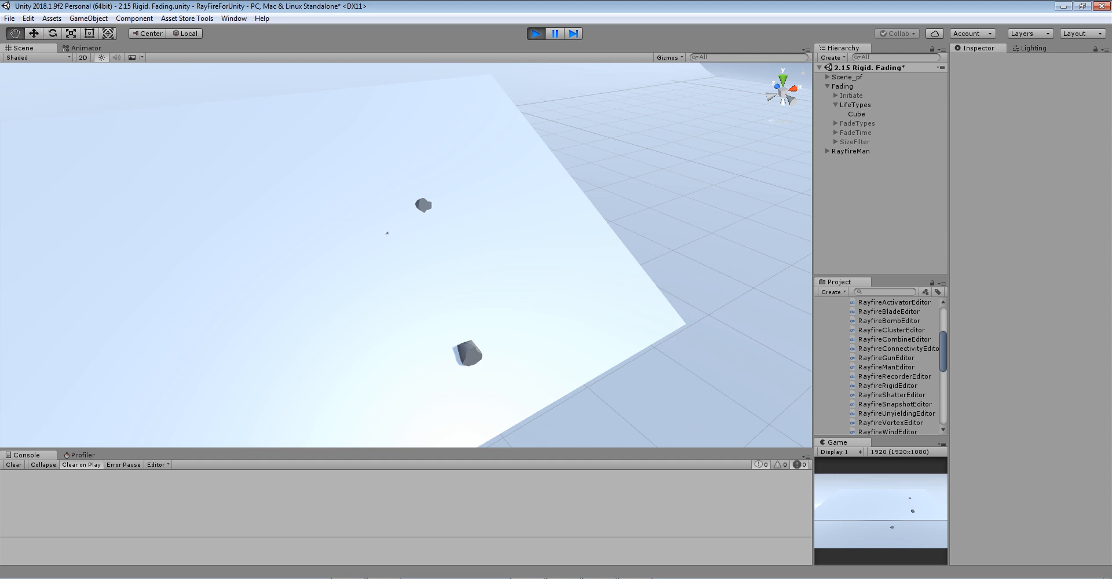
{"action": "scroll", "coordinate": [406, 255], "scroll_direction": "up", "scroll_amount": 3}
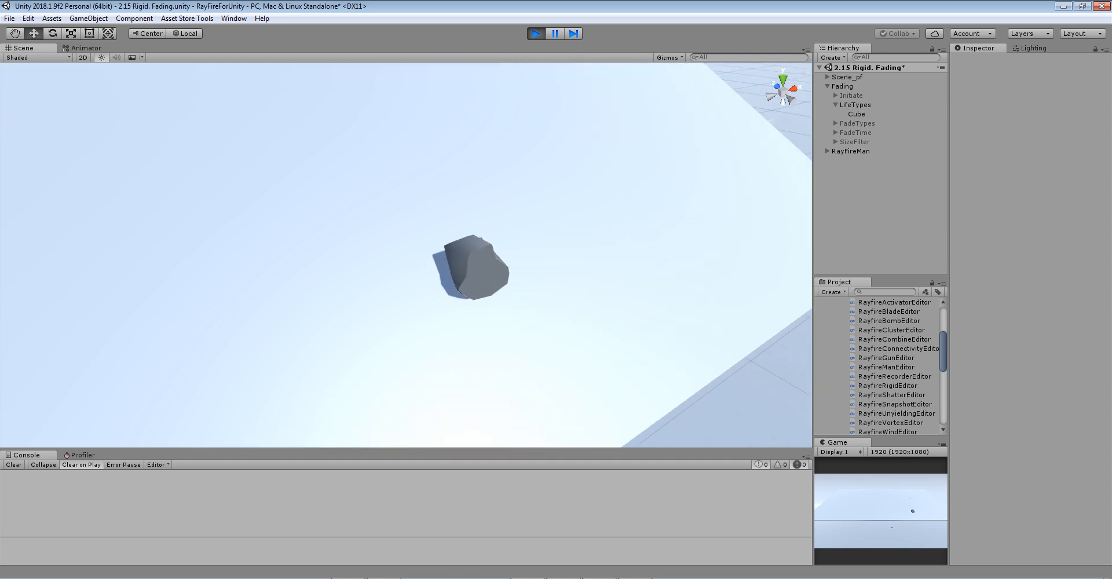
{"action": "left_click", "coordinate": [477, 268]}
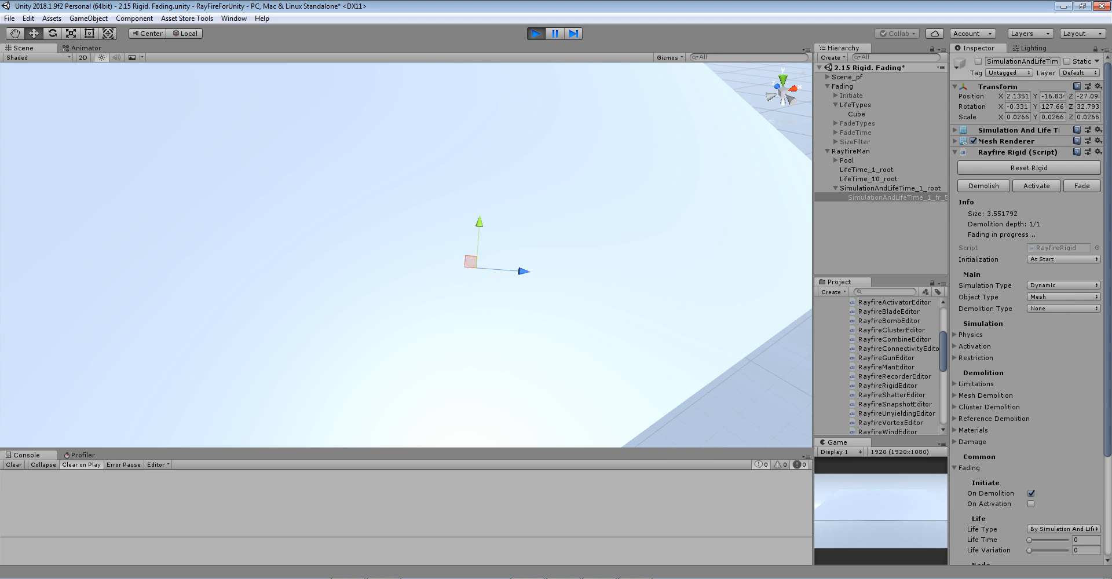
{"action": "scroll", "coordinate": [405, 255], "scroll_direction": "down", "scroll_amount": 3}
{"action": "scroll", "coordinate": [406, 255], "scroll_direction": "down", "scroll_amount": 2}
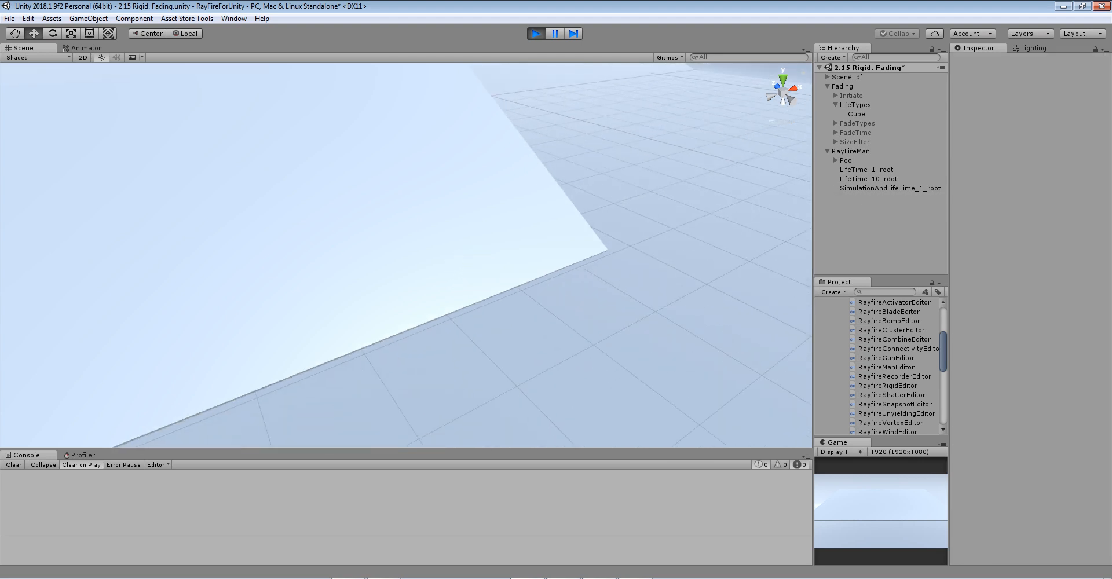
{"action": "scroll", "coordinate": [405, 255], "scroll_direction": "up", "scroll_amount": 3}
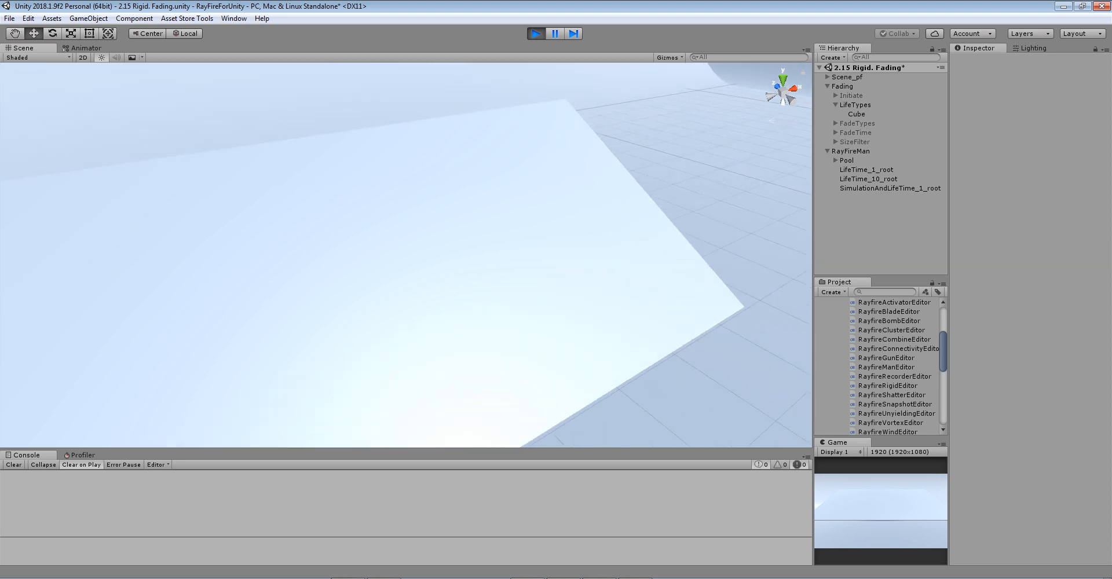
{"action": "scroll", "coordinate": [406, 254], "scroll_direction": "down", "scroll_amount": 2}
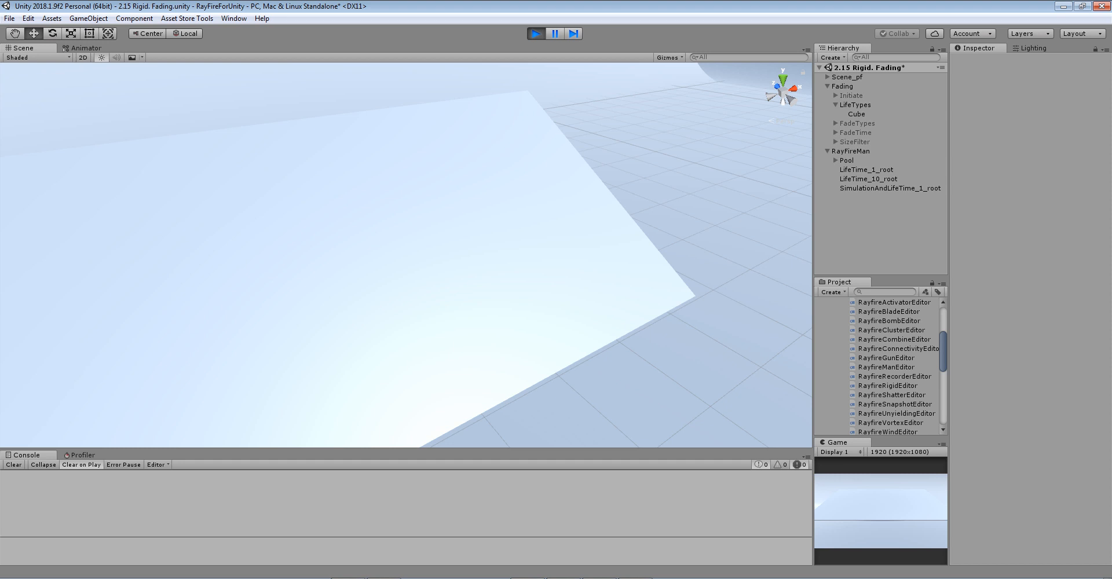
{"action": "scroll", "coordinate": [406, 255], "scroll_direction": "down", "scroll_amount": 4}
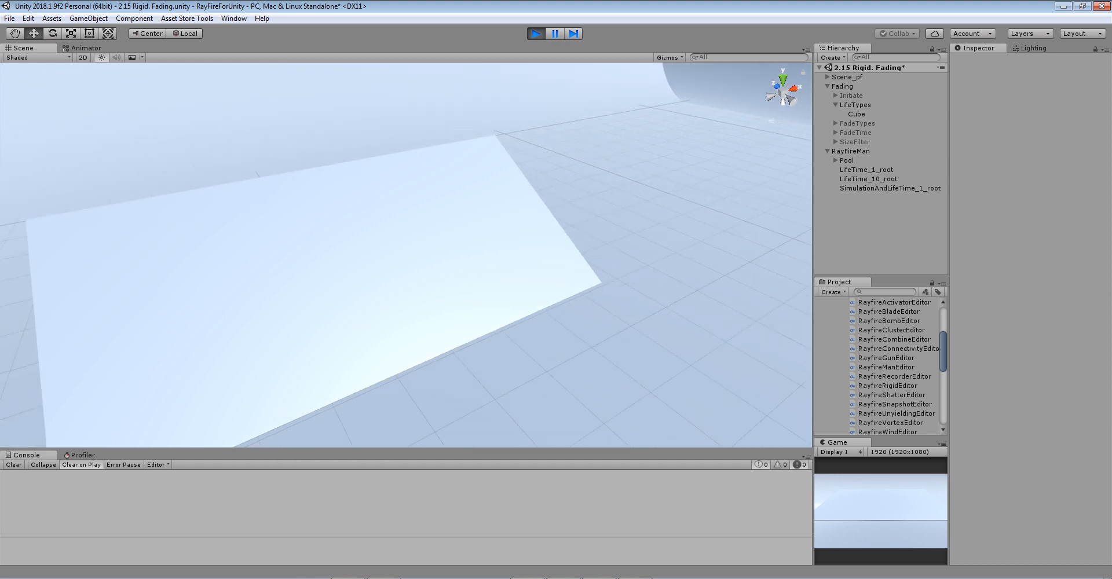
Step: Stop the simulation and deactivate the LifeTypes group
{"action": "key", "text": "ctrl+p"}
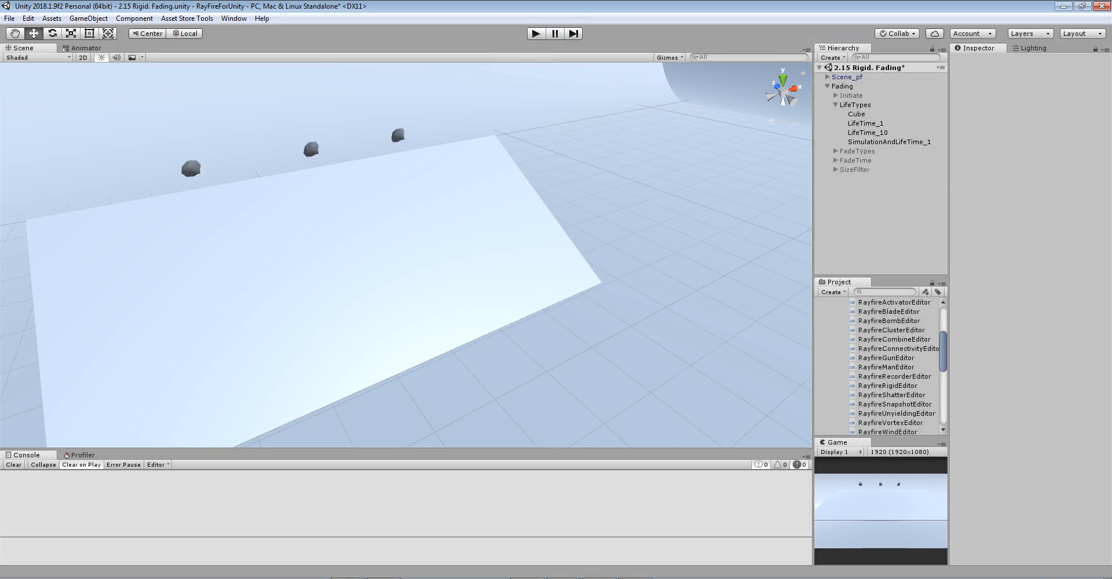
{"action": "left_click", "coordinate": [856, 105]}
{"action": "left_click", "coordinate": [835, 105]}
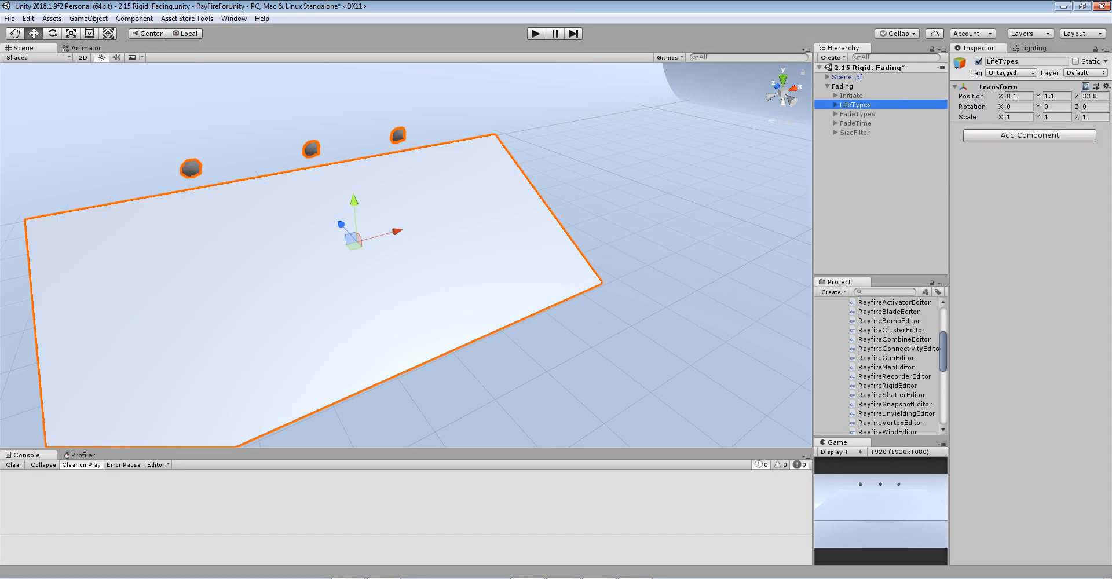
{"action": "left_click", "coordinate": [978, 61]}
Step: Activate the FadeTypes group, frame its five rocks in the scene and expand the group
{"action": "left_click", "coordinate": [857, 114]}
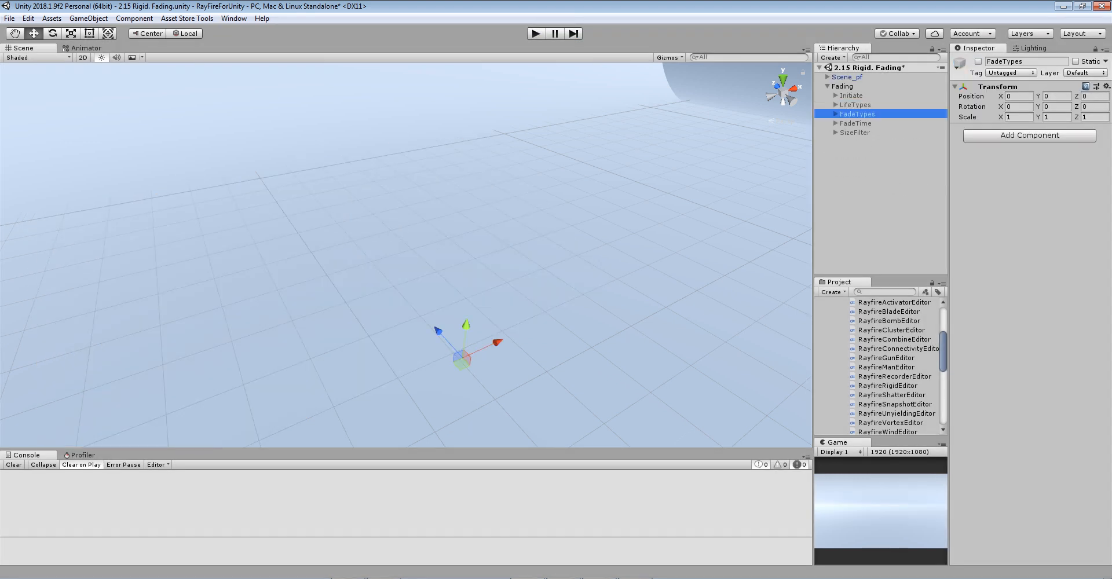
{"action": "left_click", "coordinate": [978, 62]}
{"action": "key", "text": "f"}
{"action": "scroll", "coordinate": [406, 254], "scroll_direction": "up", "scroll_amount": 8}
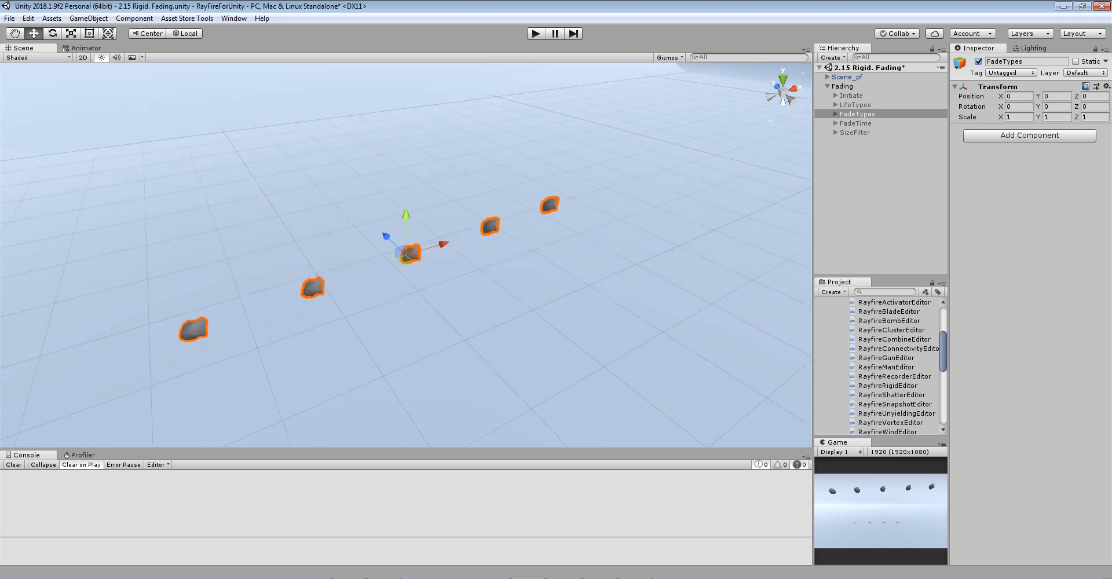
{"action": "left_click", "coordinate": [836, 114]}
Step: Select the None rock in the FadeTypes group and examine it along with the available Fade Type options
{"action": "left_click", "coordinate": [857, 123]}
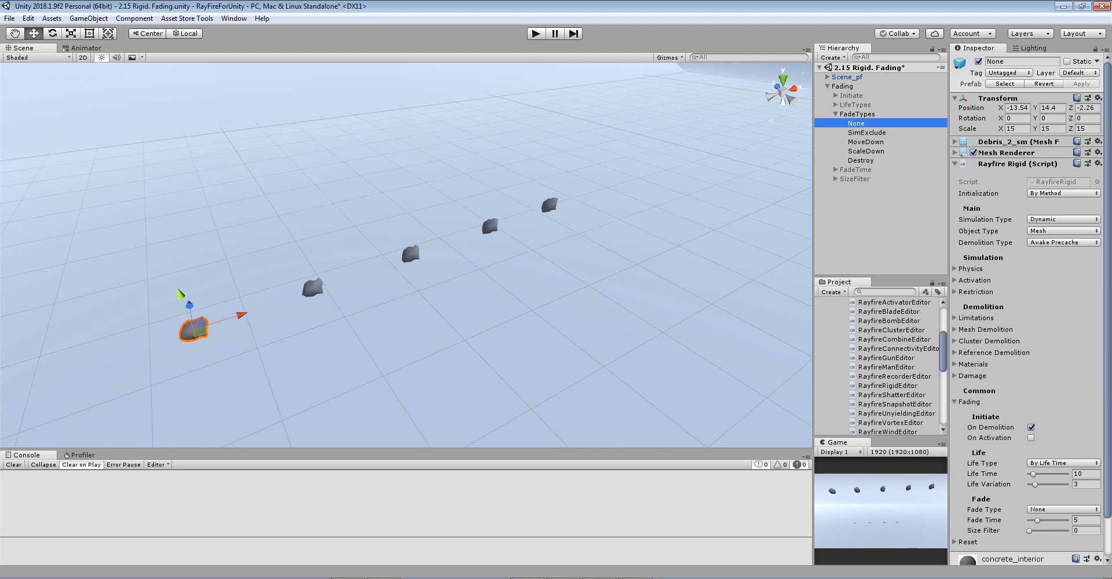
{"action": "left_click", "coordinate": [1064, 510]}
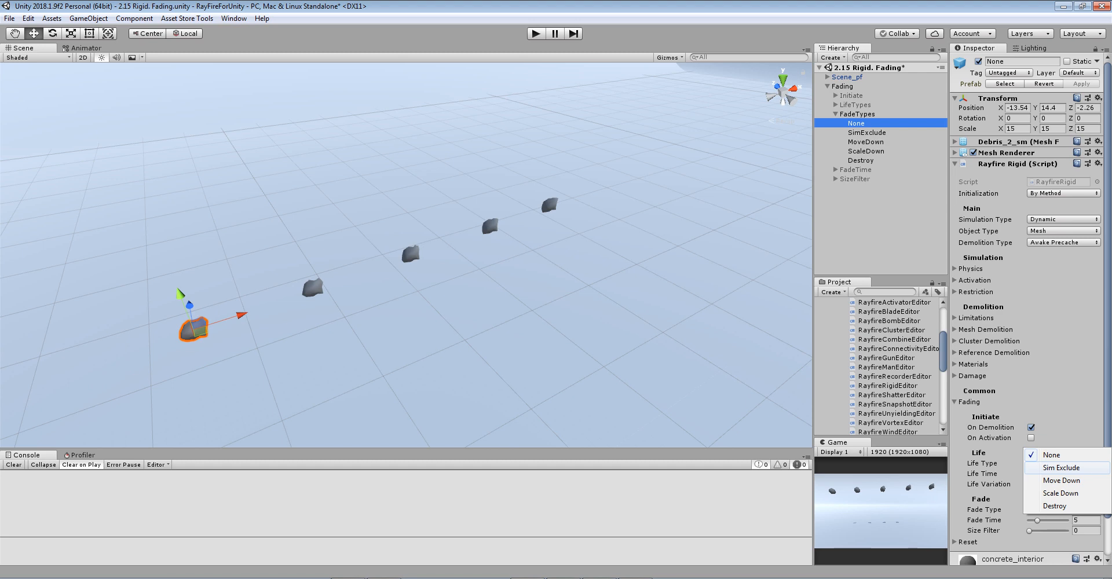
{"action": "left_click", "coordinate": [867, 133]}
{"action": "left_click", "coordinate": [857, 124]}
{"action": "middle_click_drag", "start_coordinate": [441, 301], "coordinate": [501, 233]}
{"action": "scroll", "coordinate": [407, 255], "scroll_direction": "up", "scroll_amount": 3}
{"action": "key", "text": "f"}
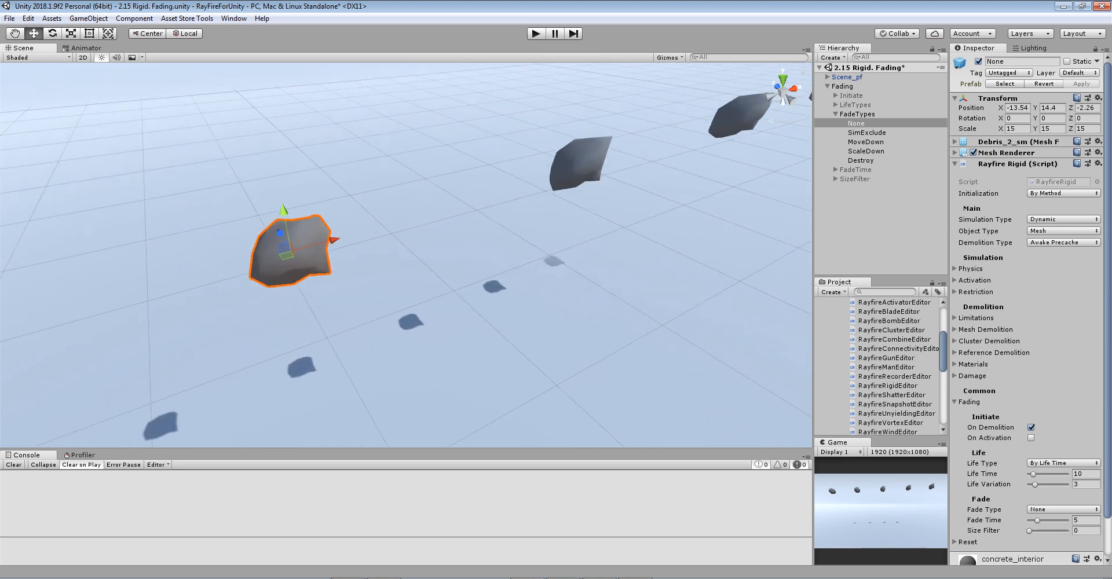
{"action": "scroll", "coordinate": [406, 255], "scroll_direction": "down", "scroll_amount": 6}
{"action": "middle_click_drag", "start_coordinate": [407, 255], "coordinate": [310, 180]}
{"action": "scroll", "coordinate": [310, 181], "scroll_direction": "down", "scroll_amount": 2}
{"action": "scroll", "coordinate": [406, 255], "scroll_direction": "down", "scroll_amount": 3}
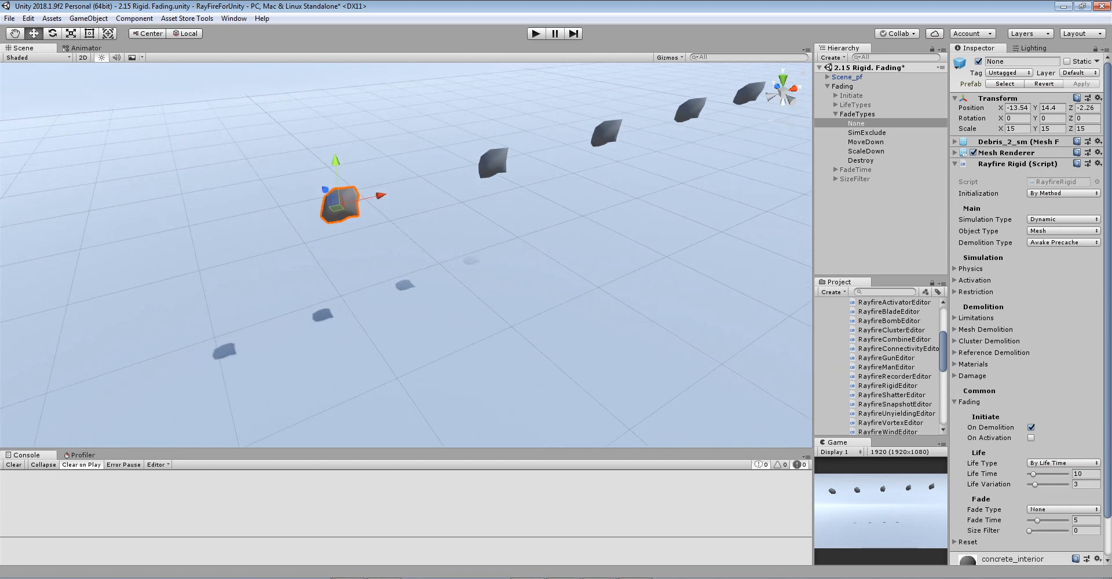
{"action": "middle_click_drag", "start_coordinate": [407, 254], "coordinate": [312, 215]}
{"action": "left_click_drag", "start_coordinate": [312, 215], "coordinate": [316, 284], "text": "alt"}
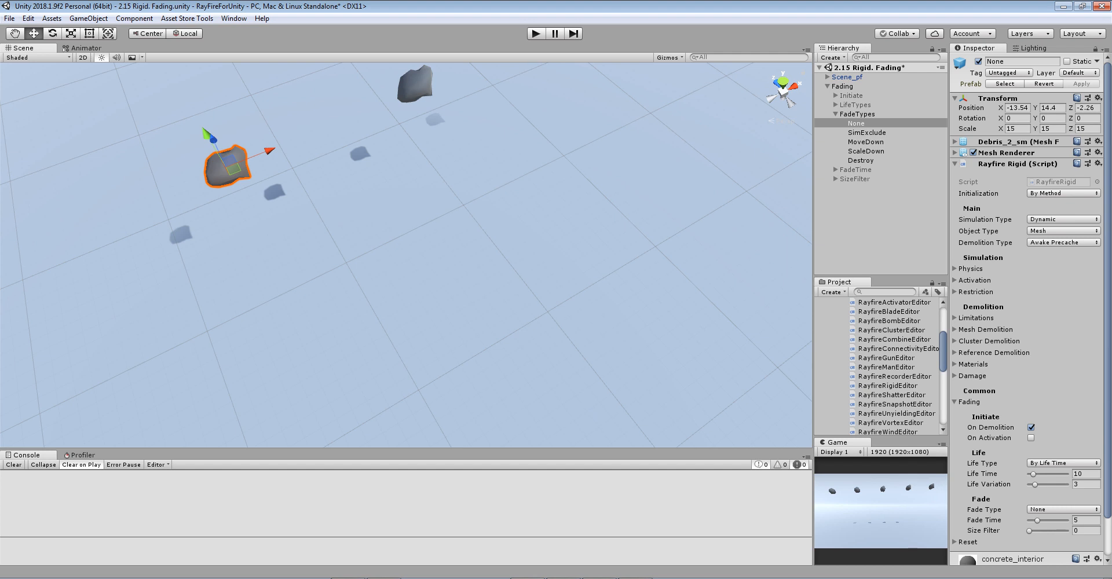
{"action": "scroll", "coordinate": [407, 254], "scroll_direction": "down", "scroll_amount": 2}
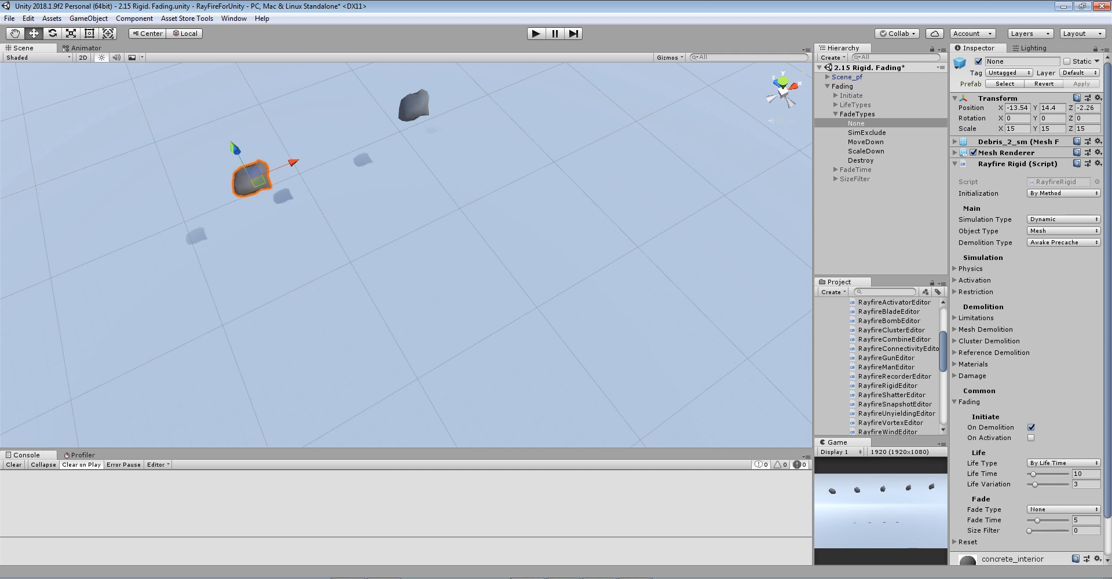
Step: Select the SimExclude rock and review its fading settings and Fade Type options
{"action": "left_click", "coordinate": [413, 106]}
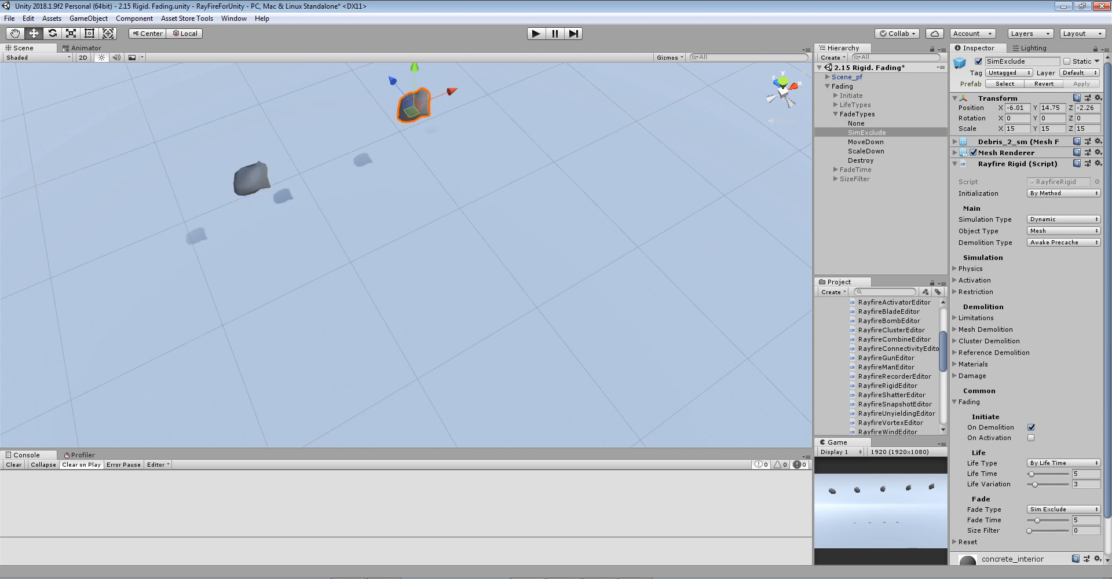
{"action": "middle_click_drag", "start_coordinate": [413, 107], "coordinate": [352, 200]}
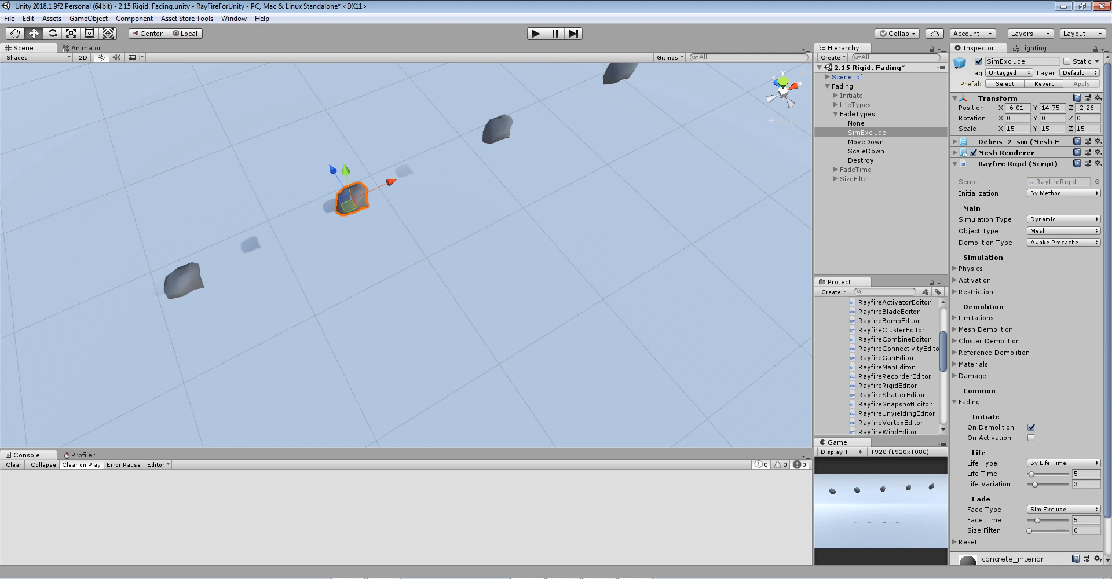
{"action": "left_click", "coordinate": [1064, 509]}
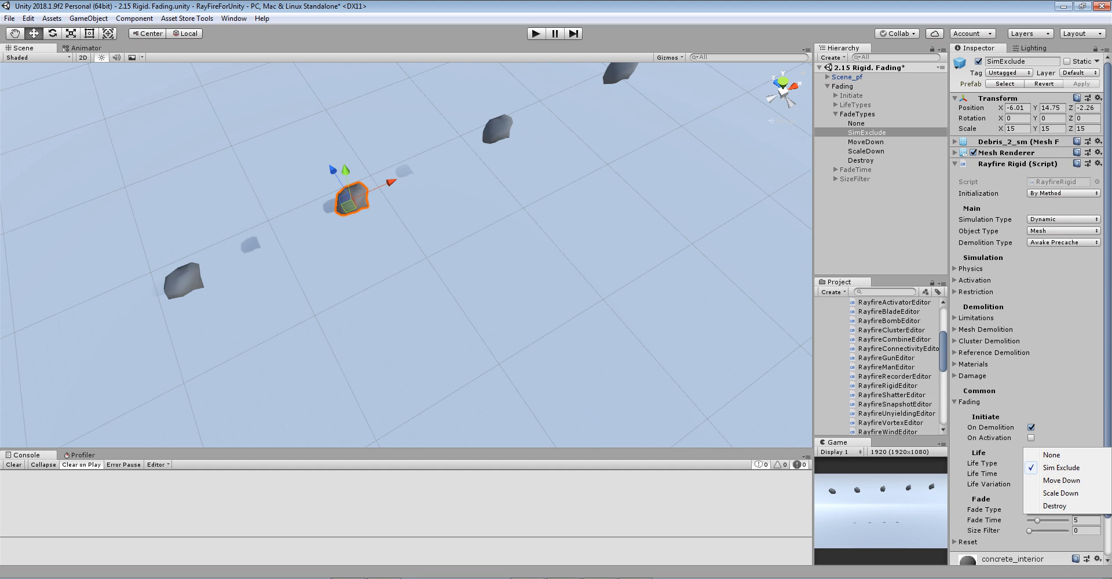
{"action": "left_click", "coordinate": [521, 301]}
Step: Start the simulation with all five rocks in view and initialize the None rock
{"action": "scroll", "coordinate": [522, 301], "scroll_direction": "down", "scroll_amount": 10}
{"action": "left_click_drag", "start_coordinate": [521, 301], "coordinate": [405, 168], "text": "alt"}
{"action": "scroll", "coordinate": [406, 168], "scroll_direction": "up", "scroll_amount": 6}
{"action": "key", "text": "ctrl+p"}
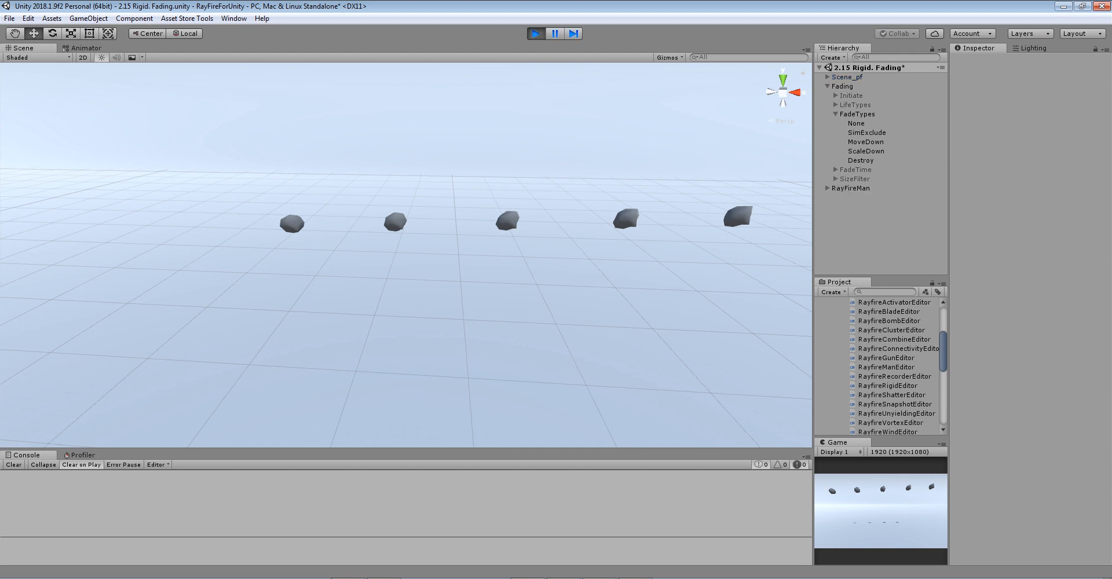
{"action": "left_click_drag", "start_coordinate": [130, 152], "coordinate": [252, 233]}
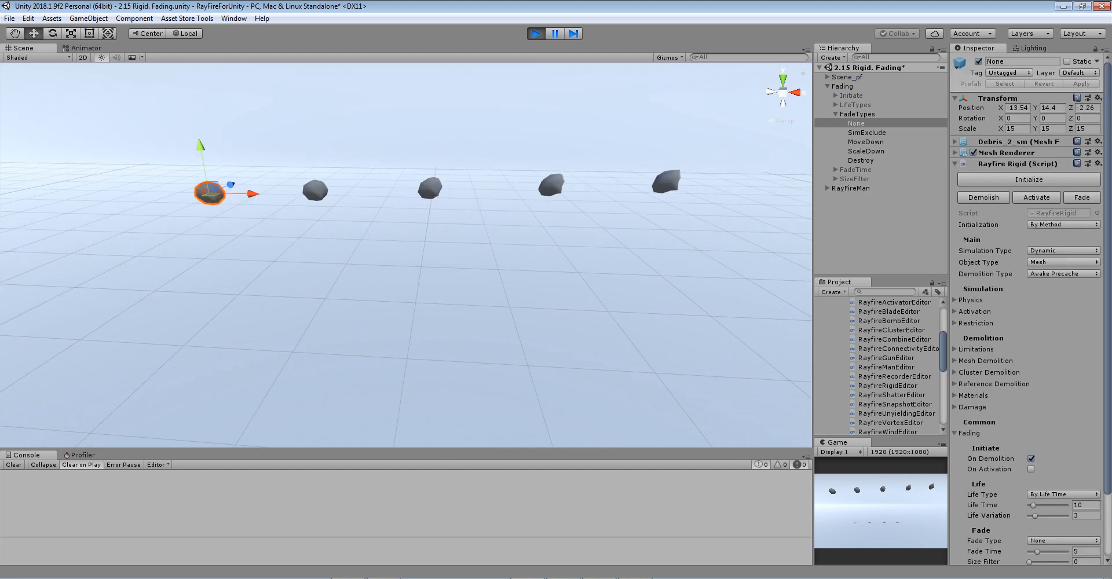
{"action": "left_click", "coordinate": [1029, 179]}
Step: Select the fallen None fragments and move them upward with the transform handle set to Pivot and Global
{"action": "left_click_drag", "start_coordinate": [521, 231], "coordinate": [539, 263], "text": "alt"}
{"action": "middle_click_drag", "start_coordinate": [359, 289], "coordinate": [361, 212]}
{"action": "left_click_drag", "start_coordinate": [118, 286], "coordinate": [268, 413]}
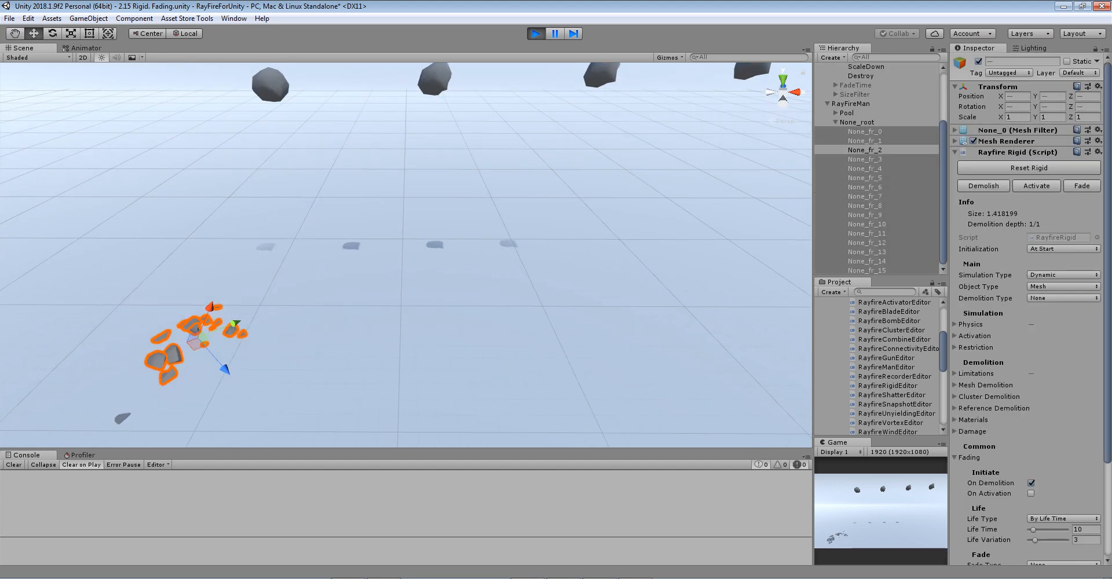
{"action": "left_click", "coordinate": [148, 33]}
{"action": "left_click", "coordinate": [185, 34]}
{"action": "left_click_drag", "start_coordinate": [148, 302], "coordinate": [99, 183]}
{"action": "scroll", "coordinate": [100, 183], "scroll_direction": "up", "scroll_amount": 3}
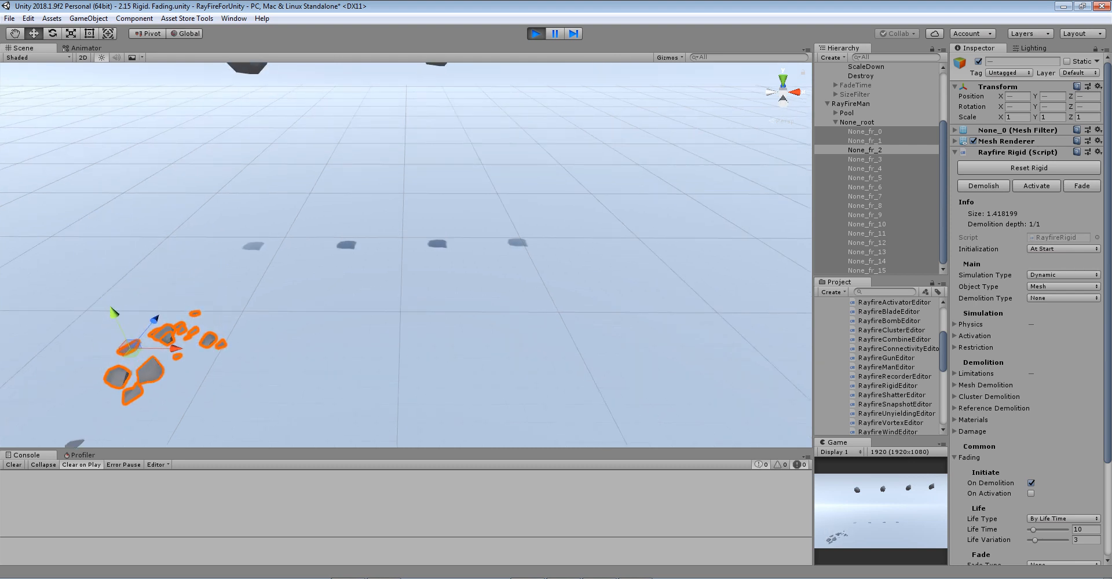
Step: Select a single None fragment and move it a short distance to test that it is still simulated
{"action": "left_click", "coordinate": [208, 339]}
{"action": "left_click_drag", "start_coordinate": [209, 343], "coordinate": [165, 323]}
{"action": "scroll", "coordinate": [173, 323], "scroll_direction": "down", "scroll_amount": 1}
{"action": "middle_click_drag", "start_coordinate": [174, 322], "coordinate": [195, 346]}
Step: Select the SimExclude rock and set its Life Time to 2, Life Variation to 0 and Fade Time to 0
{"action": "left_click", "coordinate": [286, 107]}
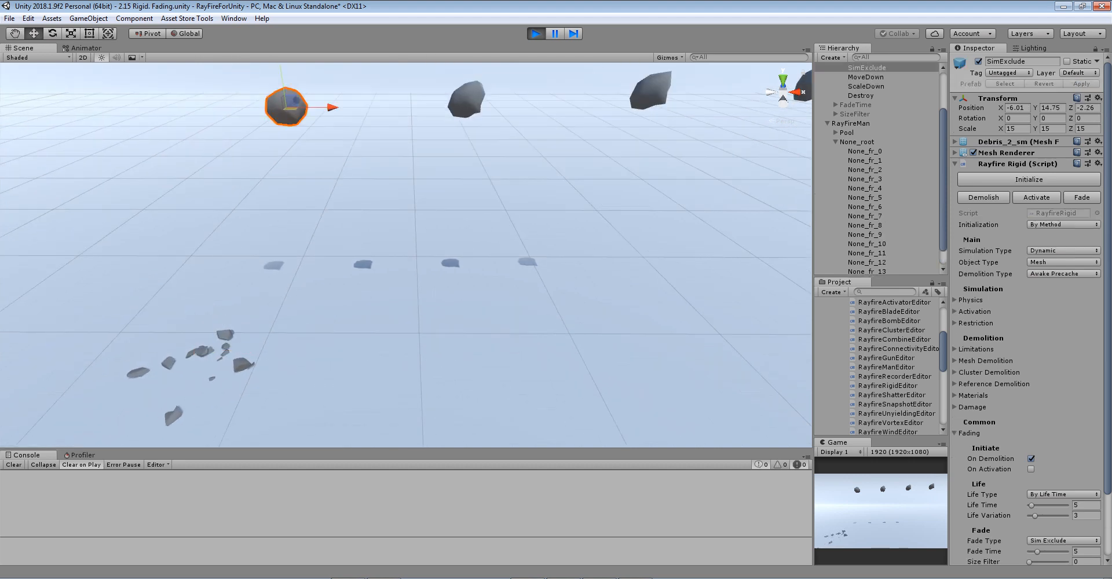
{"action": "scroll", "coordinate": [1028, 307], "scroll_direction": "down", "scroll_amount": 3}
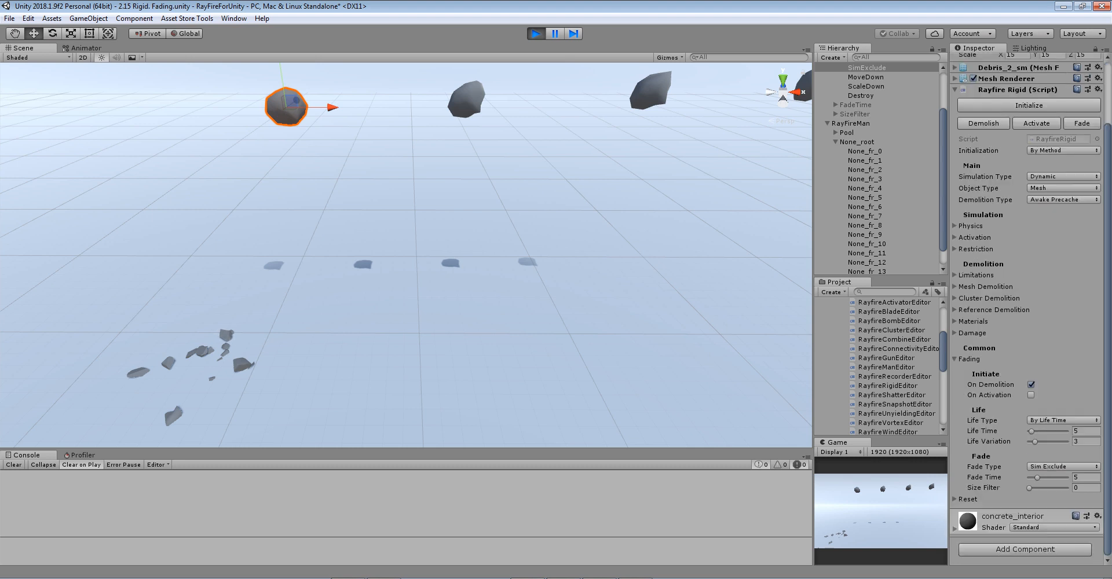
{"action": "left_click", "coordinate": [1086, 431]}
{"action": "type", "text": "2"}
{"action": "key", "text": "Tab"}
{"action": "type", "text": "0"}
{"action": "key", "text": "Tab"}
{"action": "type", "text": "1"}
Step: Initialize the SimExclude rock and let it break into fragments on the ground
{"action": "left_click", "coordinate": [1029, 105]}
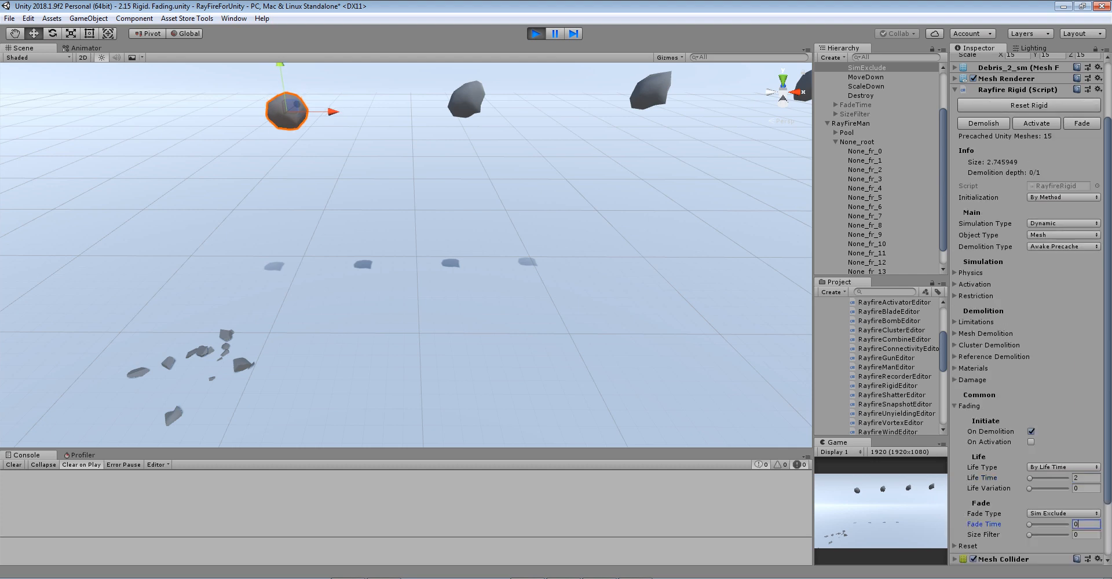
{"action": "left_click", "coordinate": [983, 124]}
{"action": "scroll", "coordinate": [359, 325], "scroll_direction": "up", "scroll_amount": 3}
{"action": "middle_click_drag", "start_coordinate": [359, 330], "coordinate": [365, 252]}
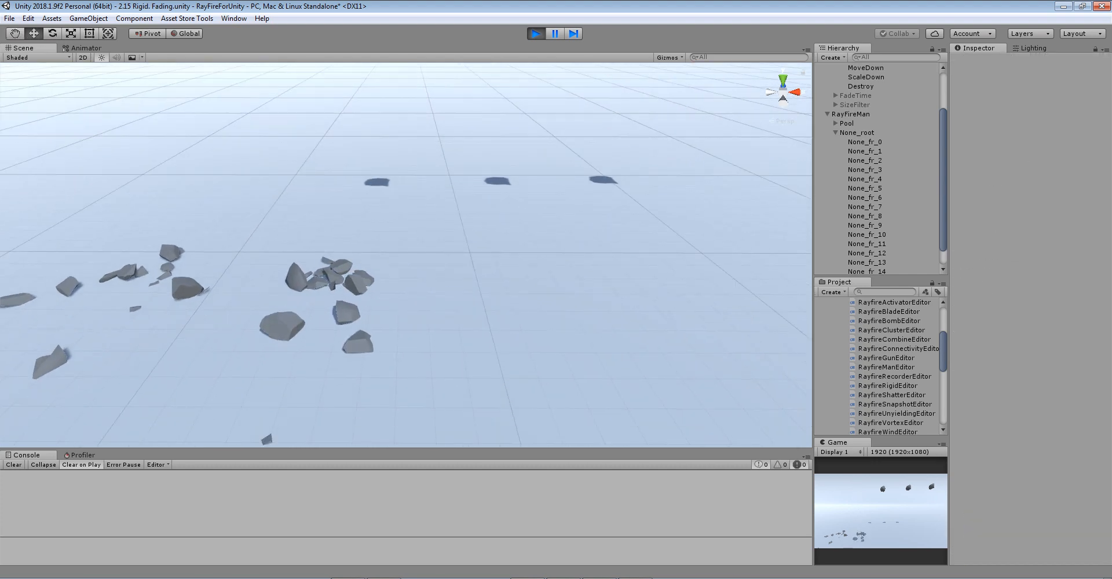
Step: Inspect the faded SimExclude fragments and lift the pointed one to about Y 3.23 and the large one to about Y 2.49
{"action": "left_click", "coordinate": [284, 327]}
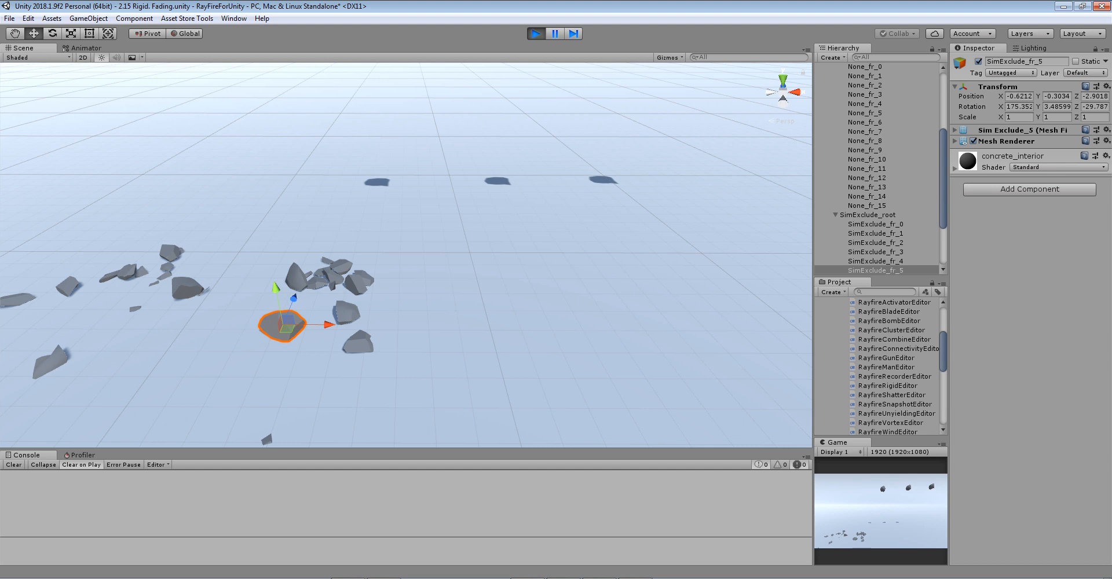
{"action": "left_click", "coordinate": [296, 280]}
{"action": "left_click_drag", "start_coordinate": [288, 242], "coordinate": [273, 146]}
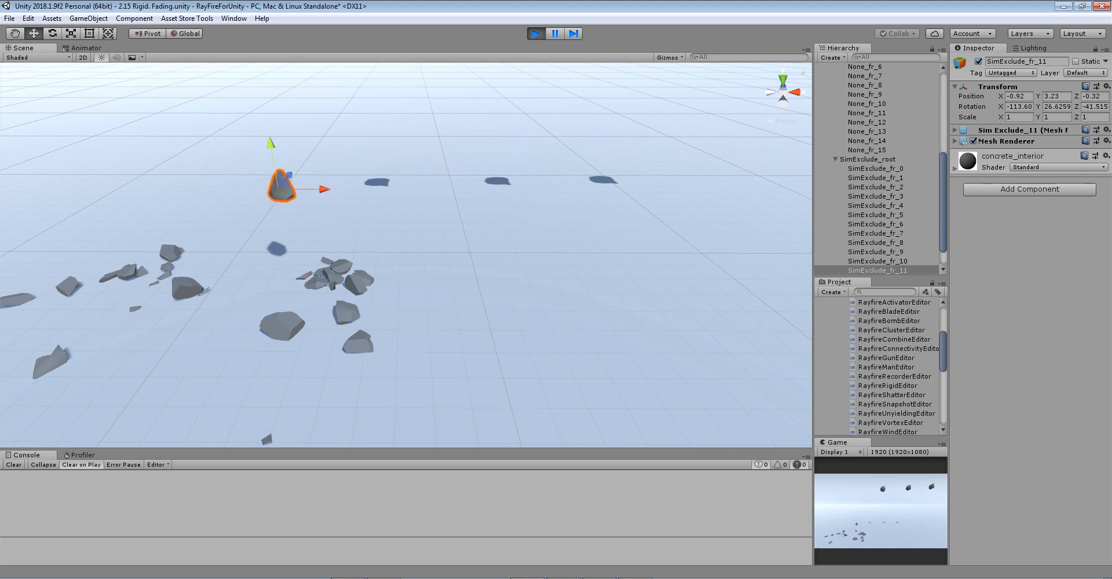
{"action": "left_click", "coordinate": [288, 324]}
{"action": "left_click_drag", "start_coordinate": [285, 325], "coordinate": [218, 248]}
{"action": "middle_click_drag", "start_coordinate": [218, 248], "coordinate": [179, 260]}
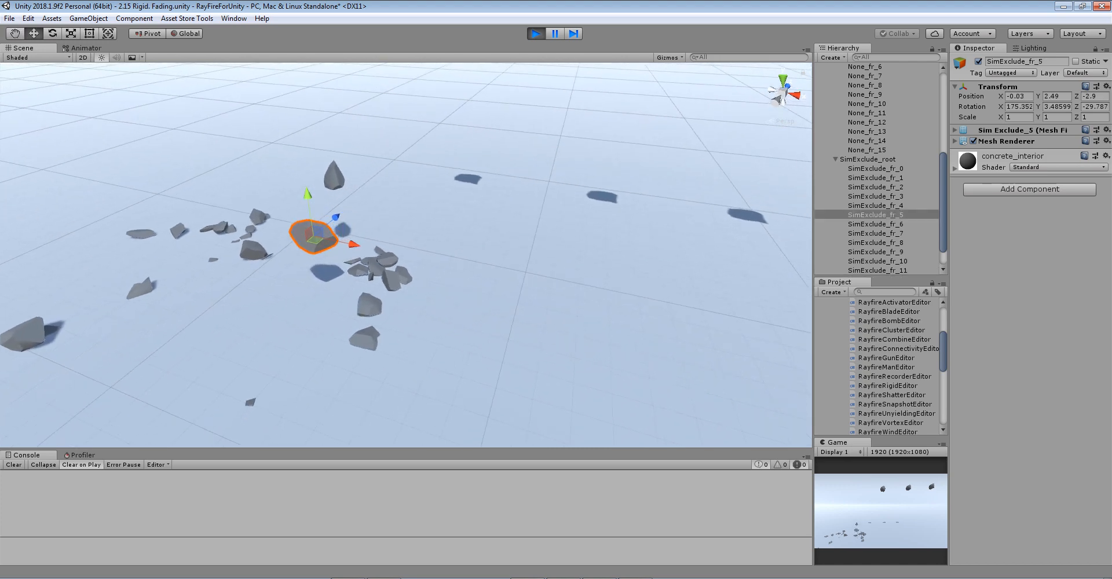
{"action": "scroll", "coordinate": [179, 260], "scroll_direction": "up", "scroll_amount": 3}
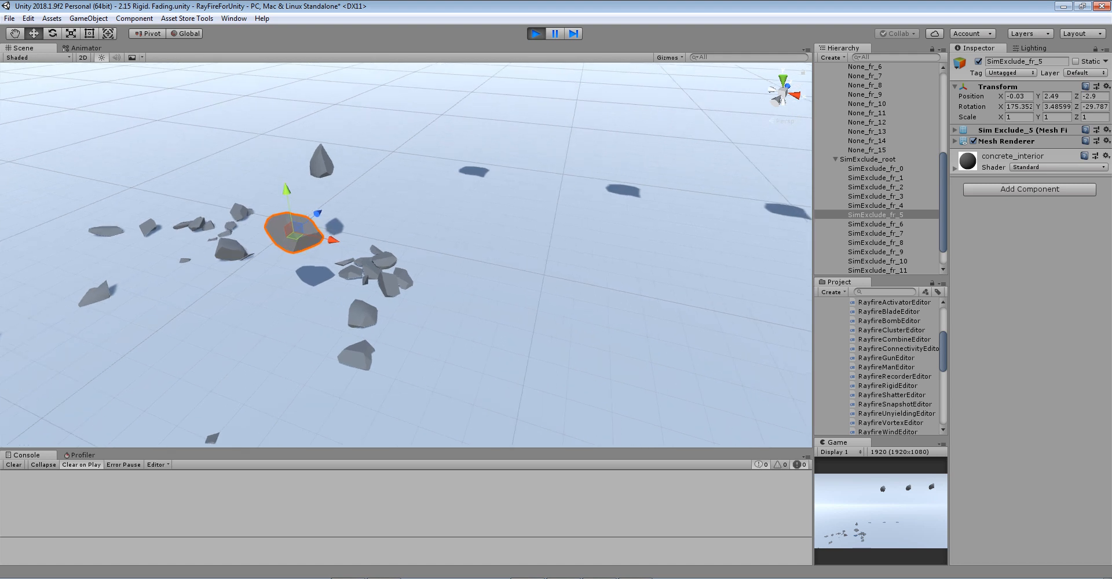
{"action": "middle_click_drag", "start_coordinate": [178, 260], "coordinate": [150, 256]}
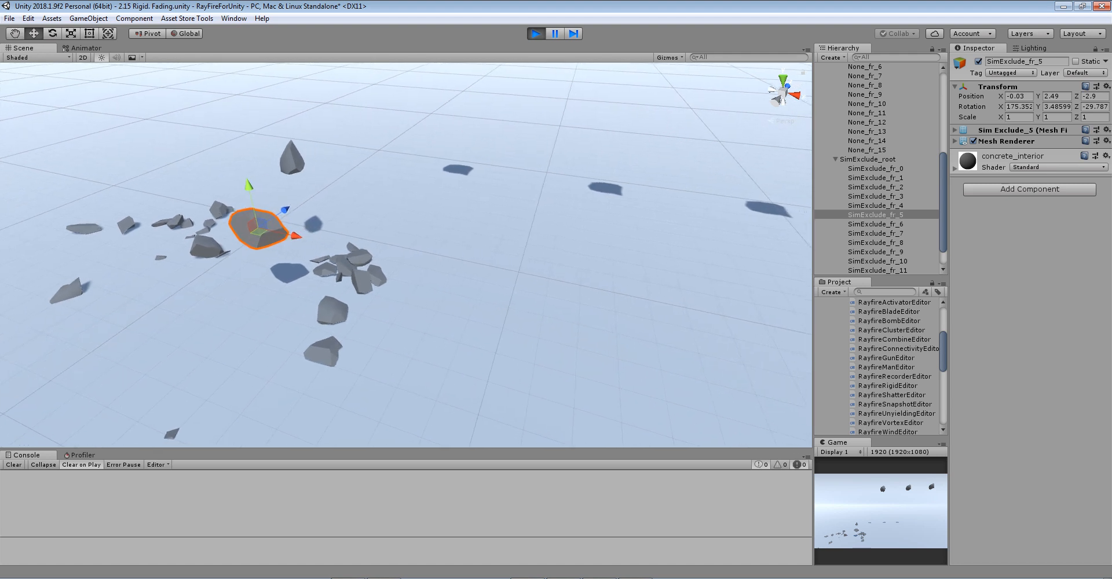
{"action": "left_click_drag", "start_coordinate": [150, 257], "coordinate": [217, 241], "text": "alt"}
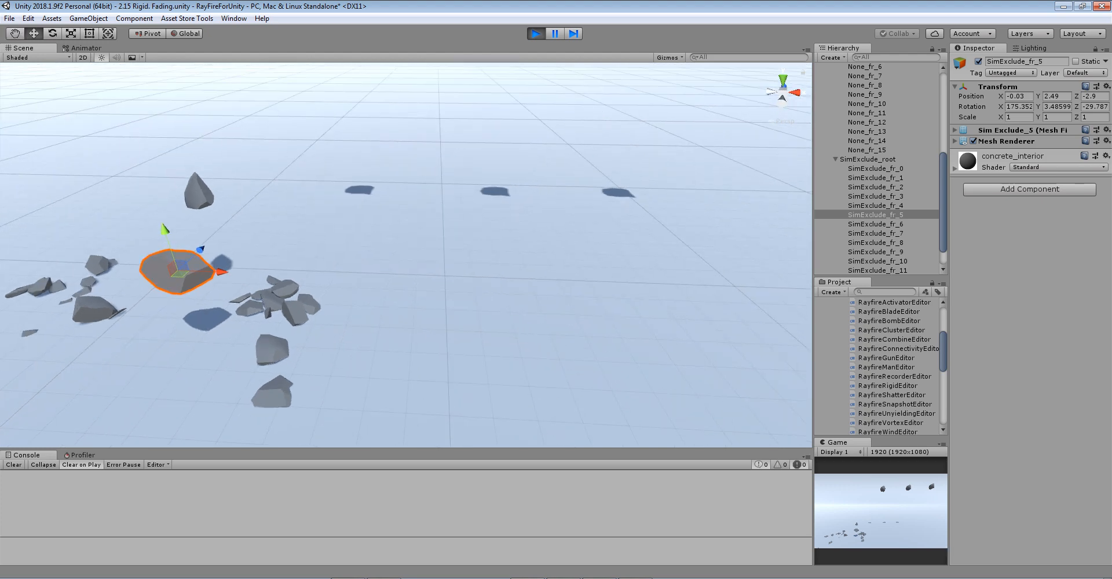
Step: Select the MoveDown rock and initialize it
{"action": "scroll", "coordinate": [218, 240], "scroll_direction": "down", "scroll_amount": 4}
{"action": "scroll", "coordinate": [217, 240], "scroll_direction": "down", "scroll_amount": 4}
{"action": "middle_click_drag", "start_coordinate": [217, 240], "coordinate": [240, 318]}
{"action": "scroll", "coordinate": [233, 294], "scroll_direction": "down", "scroll_amount": 8}
{"action": "left_click", "coordinate": [479, 115]}
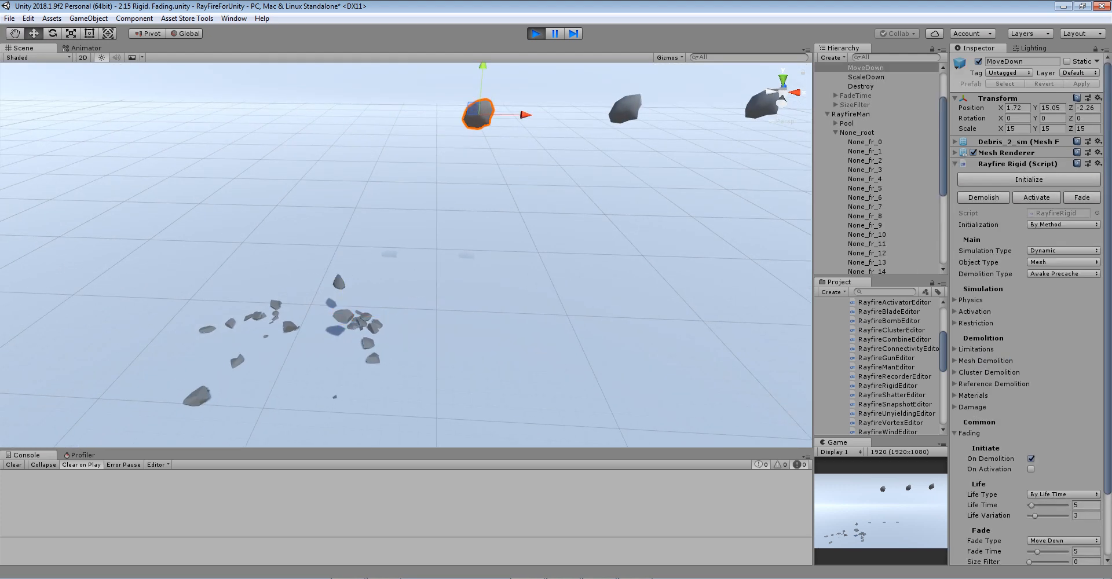
{"action": "left_click", "coordinate": [1029, 180]}
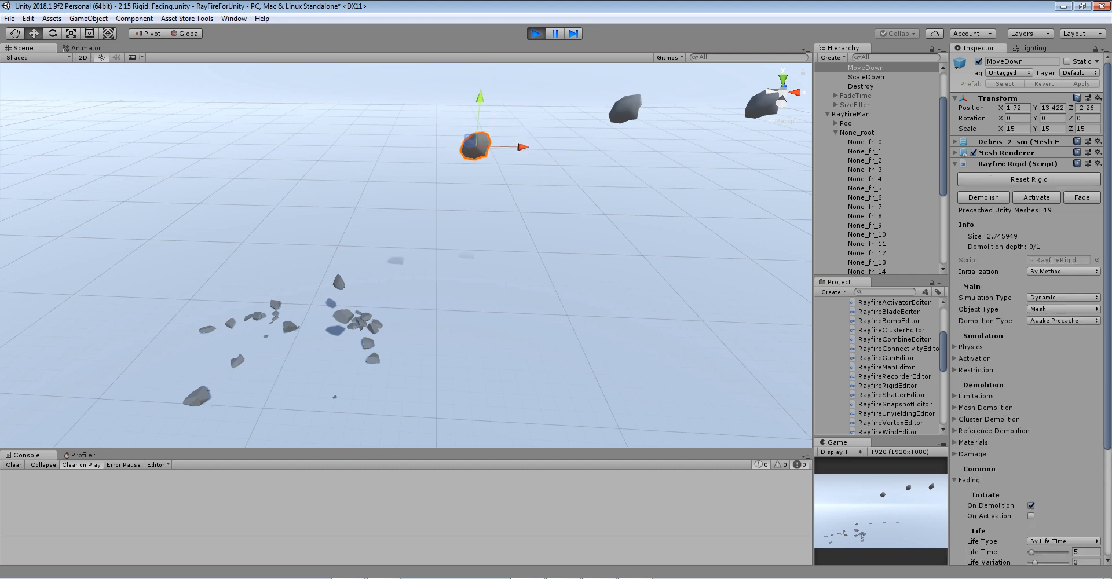
Step: Watch the MoveDown fragments settle and inspect the fading state and settings of the MoveDown_fr_18 fragment
{"action": "middle_click_drag", "start_coordinate": [463, 301], "coordinate": [388, 209]}
{"action": "scroll", "coordinate": [389, 209], "scroll_direction": "up", "scroll_amount": 3}
{"action": "key", "text": "f"}
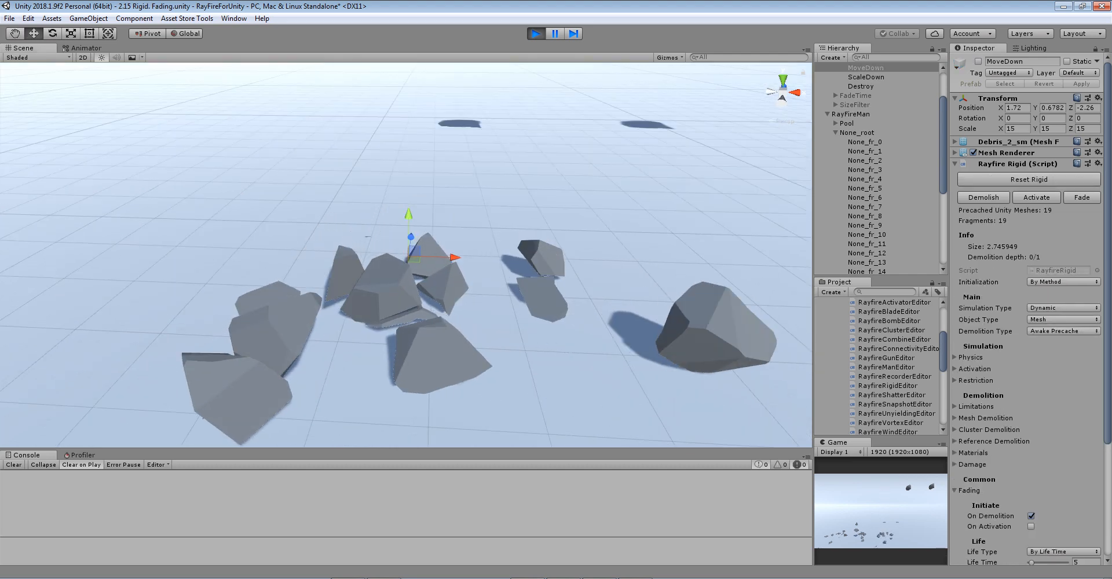
{"action": "scroll", "coordinate": [405, 254], "scroll_direction": "down", "scroll_amount": 5}
{"action": "middle_click_drag", "start_coordinate": [405, 255], "coordinate": [328, 194]}
{"action": "scroll", "coordinate": [327, 195], "scroll_direction": "down", "scroll_amount": 2}
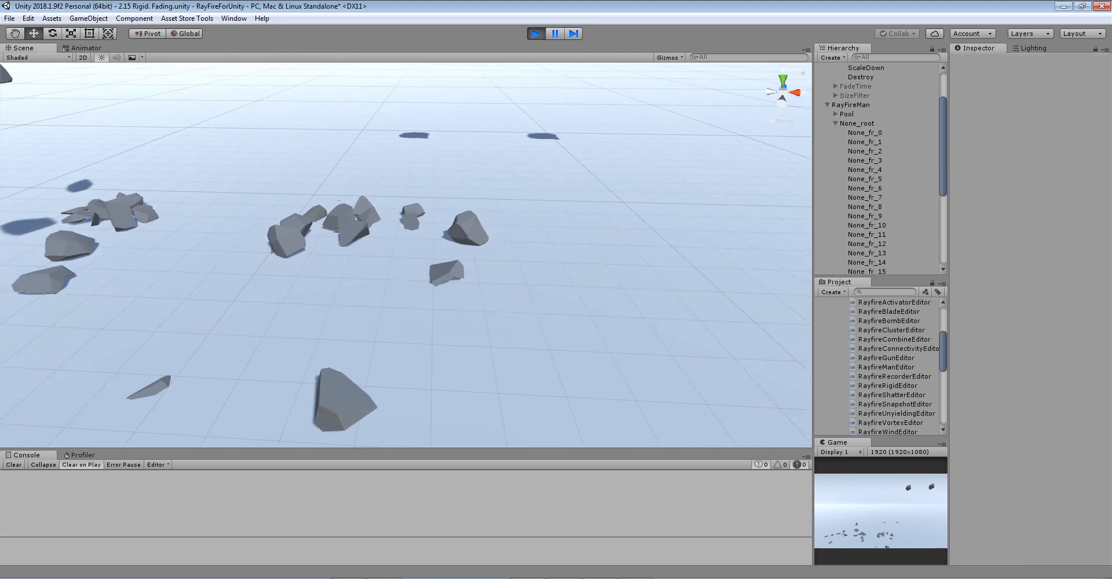
{"action": "left_click", "coordinate": [468, 229]}
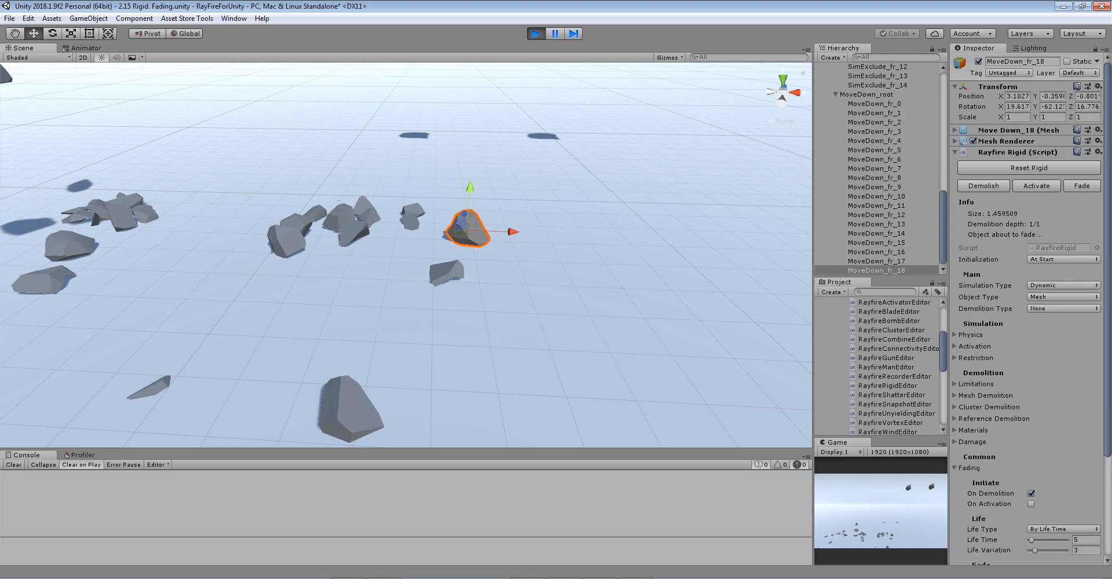
{"action": "scroll", "coordinate": [1028, 310], "scroll_direction": "down", "scroll_amount": 4}
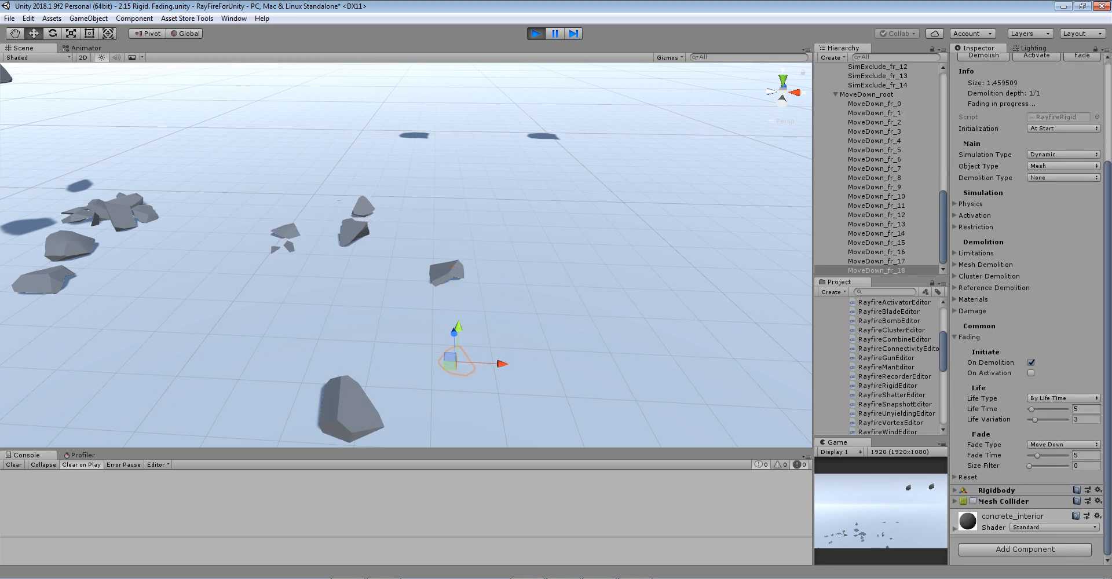
Step: Select the sinking MoveDown fragments and follow them below the ground plane until they are gone
{"action": "scroll", "coordinate": [406, 255], "scroll_direction": "down", "scroll_amount": 5}
{"action": "middle_click_drag", "start_coordinate": [411, 347], "coordinate": [405, 157]}
{"action": "left_click_drag", "start_coordinate": [406, 157], "coordinate": [407, 325], "text": "alt"}
{"action": "left_click_drag", "start_coordinate": [257, 190], "coordinate": [554, 448]}
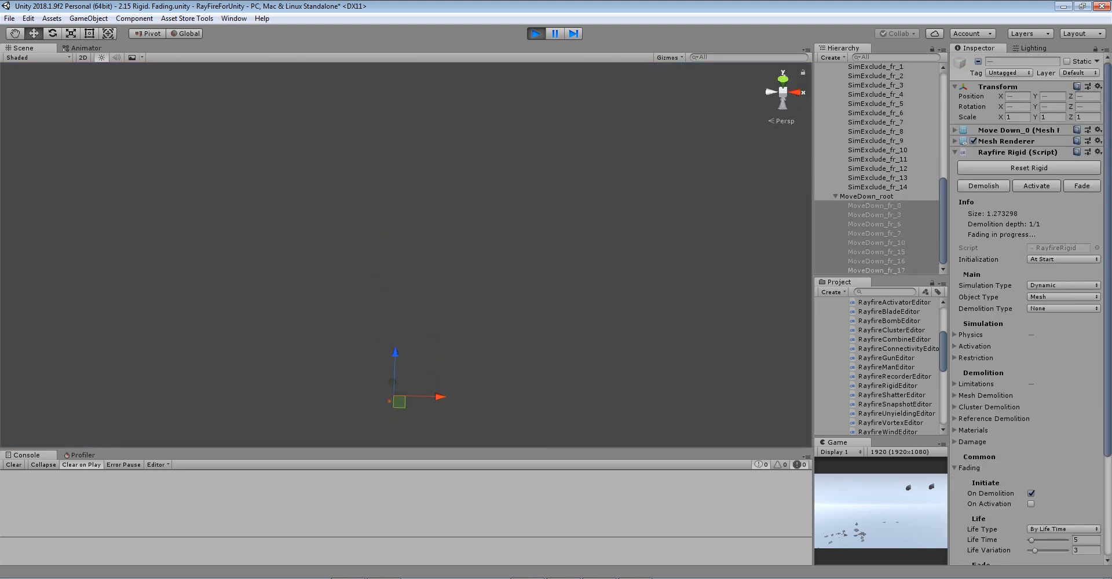
{"action": "left_click_drag", "start_coordinate": [406, 325], "coordinate": [409, 269], "text": "alt"}
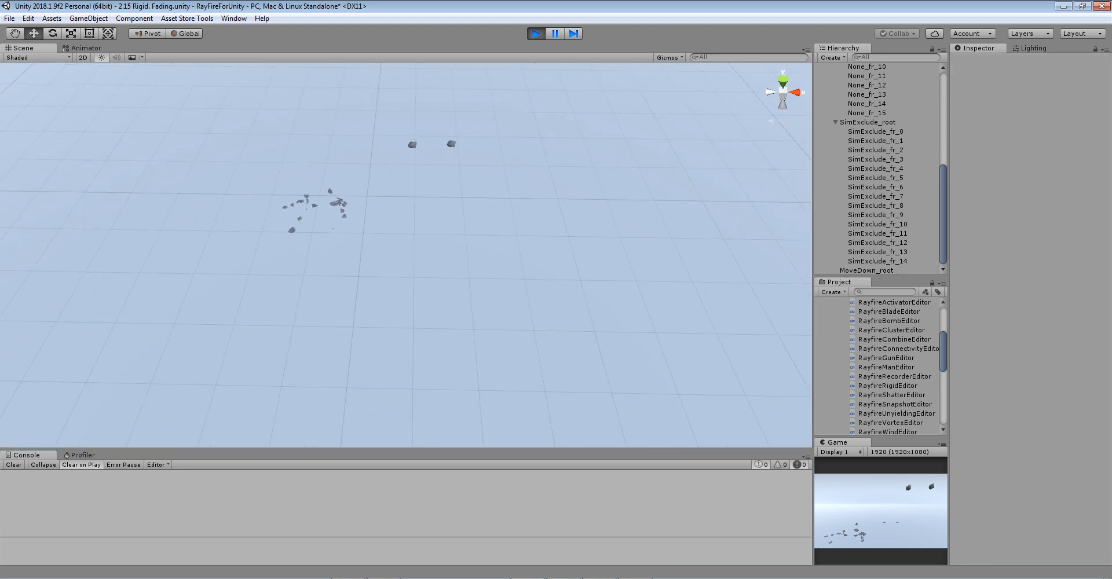
Step: Initialize the ScaleDown rock and watch its fragments shrink on the ground
{"action": "left_click", "coordinate": [412, 144]}
{"action": "key", "text": "f"}
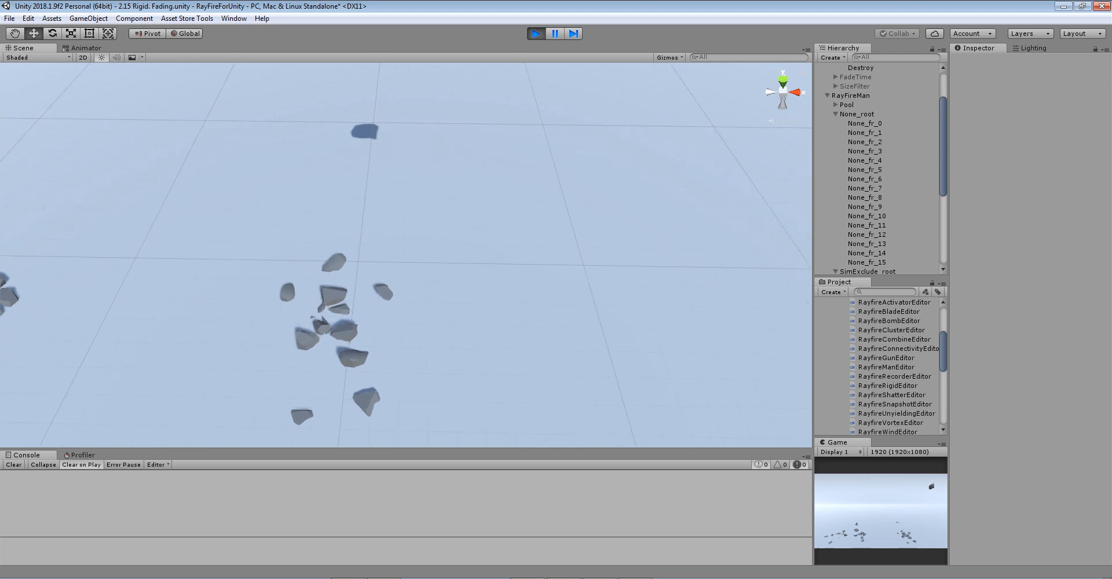
{"action": "key", "text": "w"}
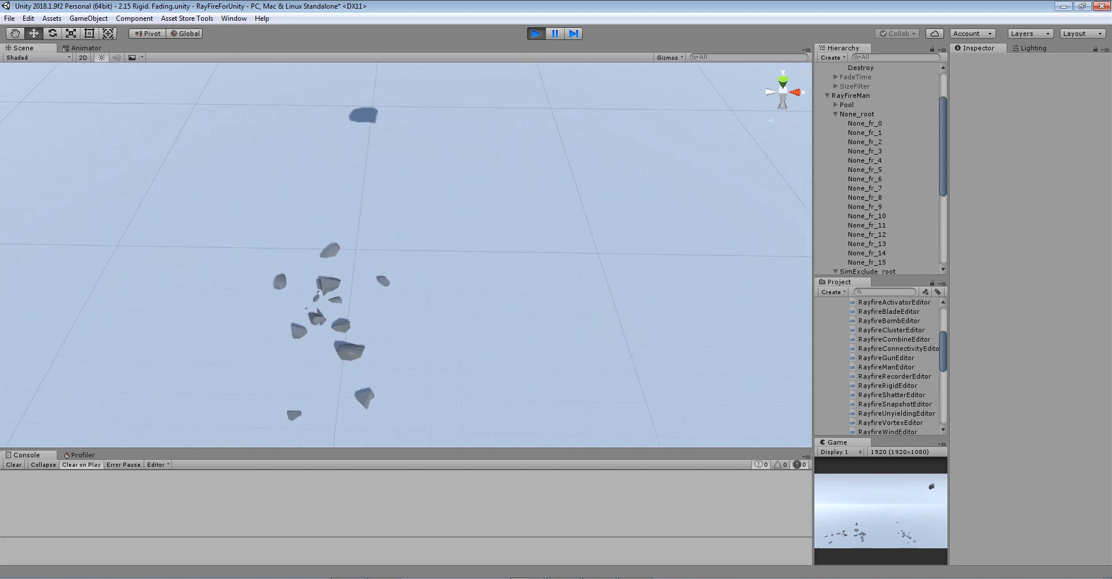
{"action": "right_click_drag", "start_coordinate": [406, 254], "coordinate": [378, 287]}
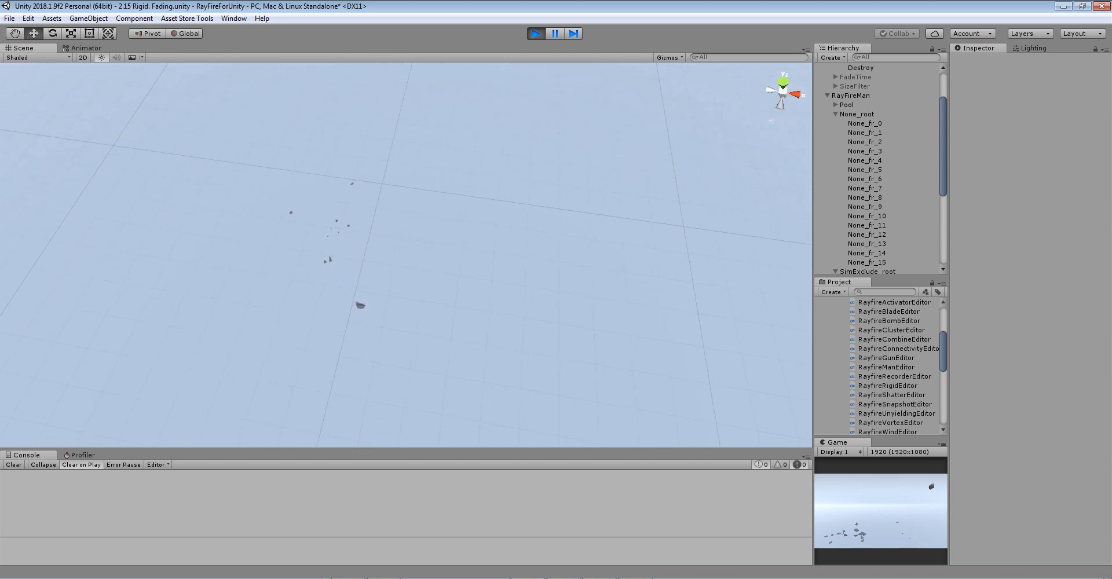
{"action": "scroll", "coordinate": [405, 255], "scroll_direction": "down", "scroll_amount": 10}
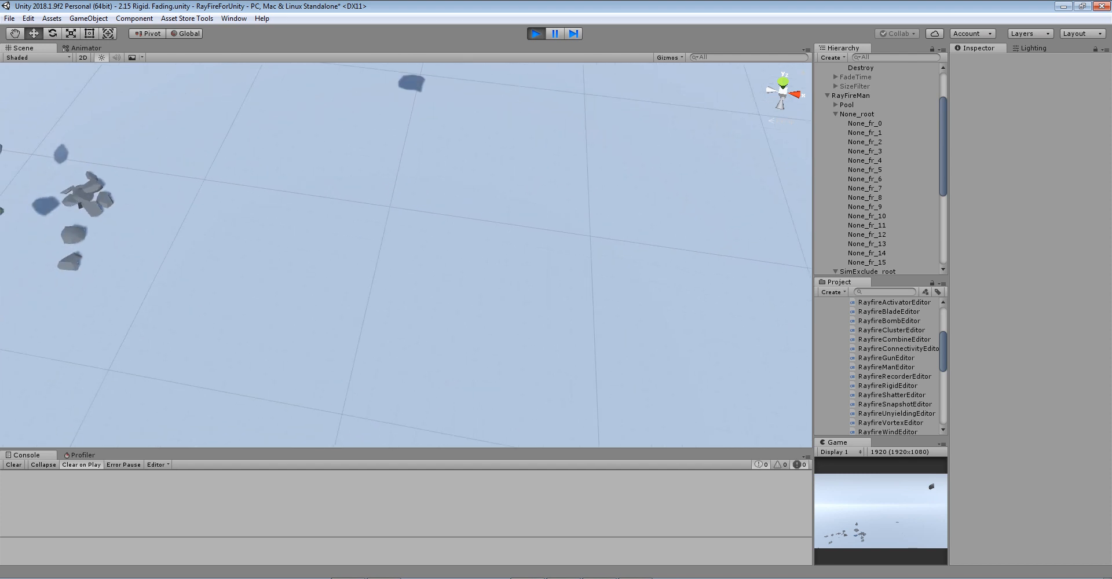
Step: Select the Destroy rock and initialize it
{"action": "middle_click_drag", "start_coordinate": [538, 114], "coordinate": [504, 200]}
{"action": "left_click", "coordinate": [504, 200]}
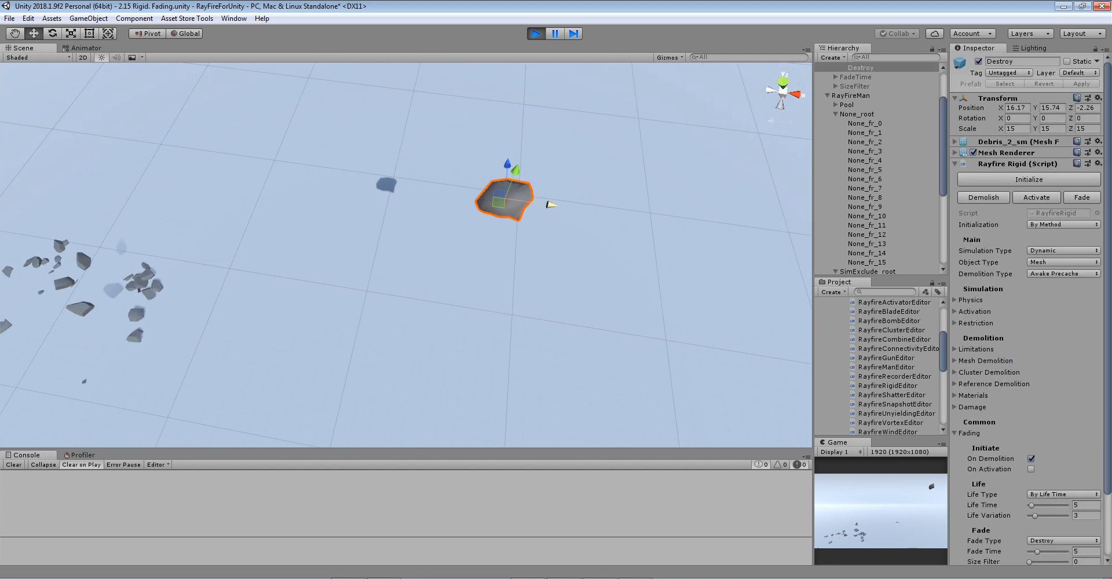
{"action": "left_click", "coordinate": [1029, 179]}
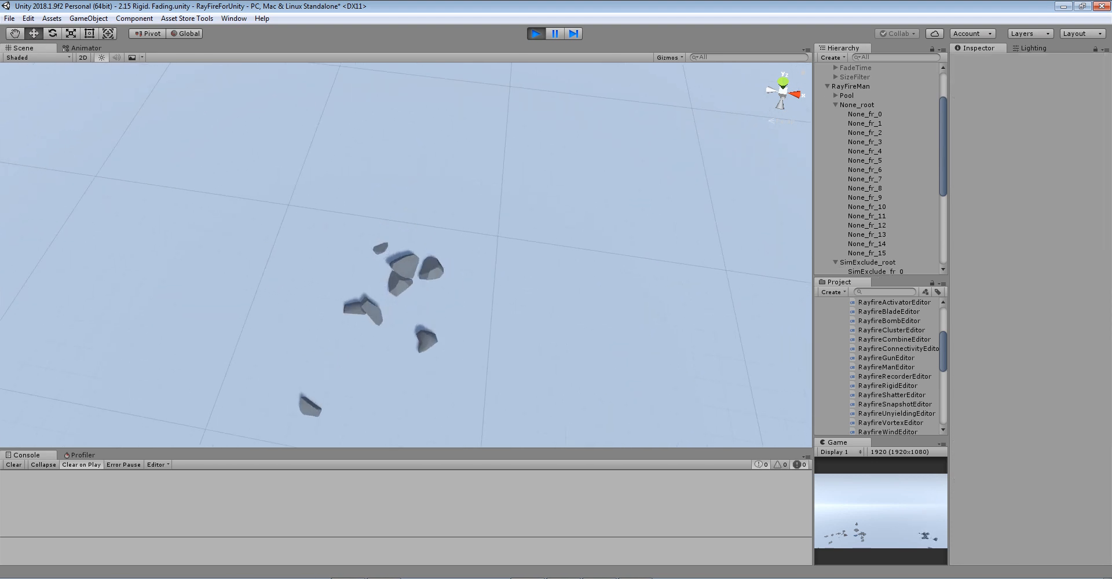
Step: Watch the Destroy fragments until they are gone and exit play mode
{"action": "key", "text": "q"}
{"action": "middle_click_drag", "start_coordinate": [406, 278], "coordinate": [414, 255]}
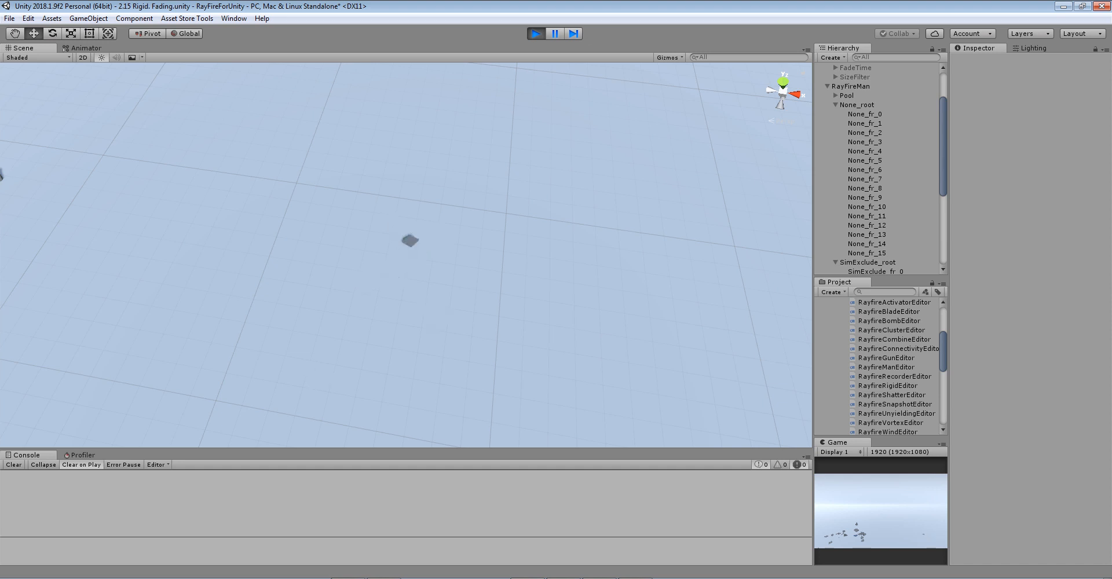
{"action": "key", "text": "ctrl+p"}
{"action": "scroll", "coordinate": [406, 255], "scroll_direction": "down", "scroll_amount": 6}
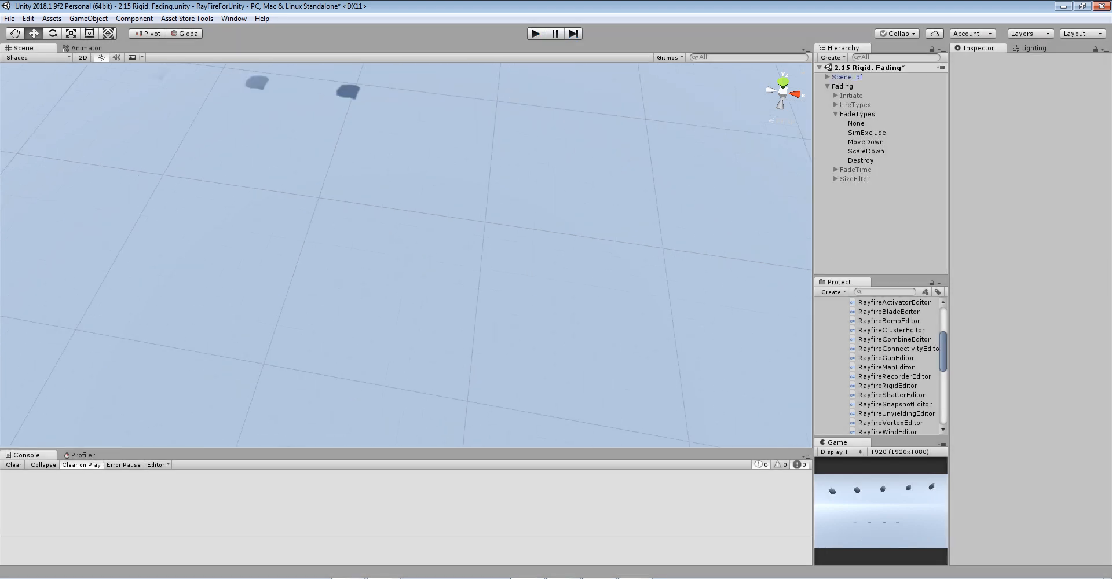
{"action": "middle_click_drag", "start_coordinate": [405, 255], "coordinate": [548, 279]}
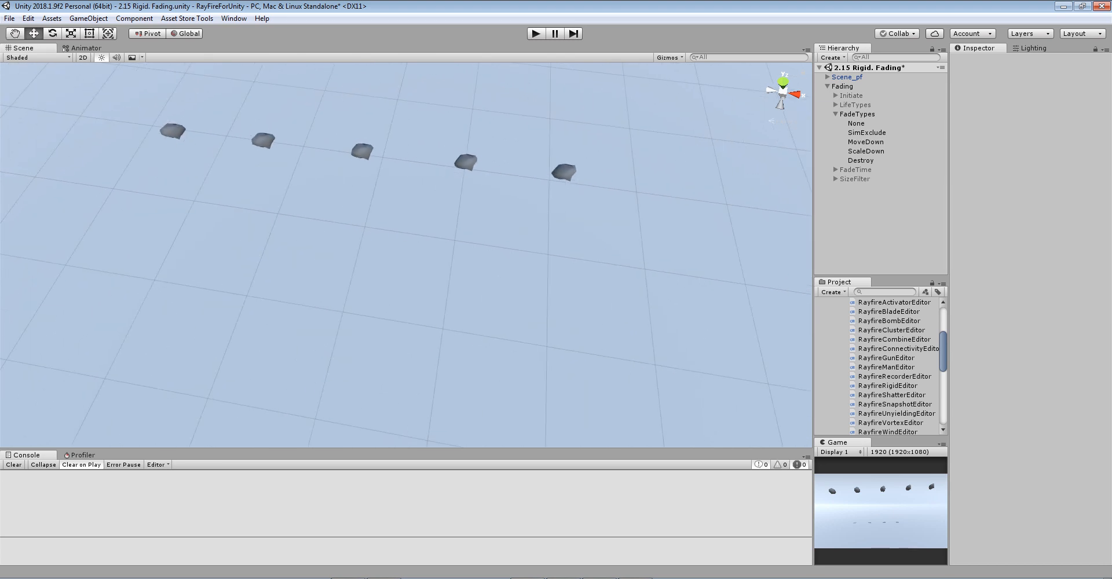
Step: Deactivate the FadeTypes group and activate the FadeTime group instead
{"action": "left_click", "coordinate": [857, 114]}
{"action": "left_click", "coordinate": [978, 61]}
{"action": "left_click", "coordinate": [858, 114]}
{"action": "key", "text": "Left"}
{"action": "key", "text": "Down"}
{"action": "left_click", "coordinate": [978, 61]}
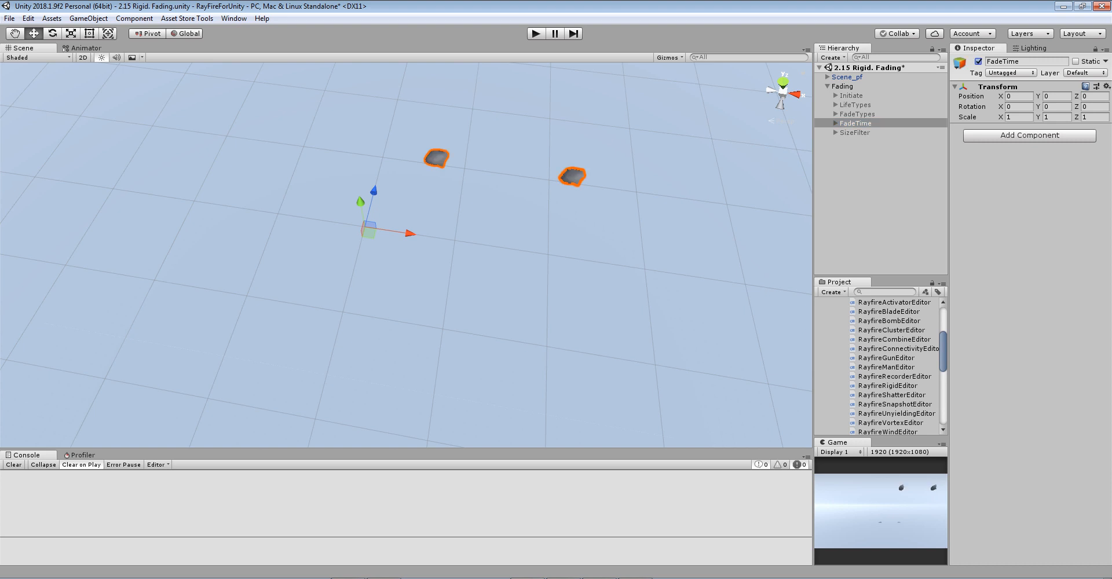
Step: Compare the Fade Time settings of the Time_2 and Time_10 rocks
{"action": "left_click", "coordinate": [437, 158]}
{"action": "key", "text": "f"}
{"action": "left_click_drag", "start_coordinate": [437, 168], "coordinate": [539, 130], "text": "alt"}
{"action": "scroll", "coordinate": [538, 130], "scroll_direction": "down", "scroll_amount": 10}
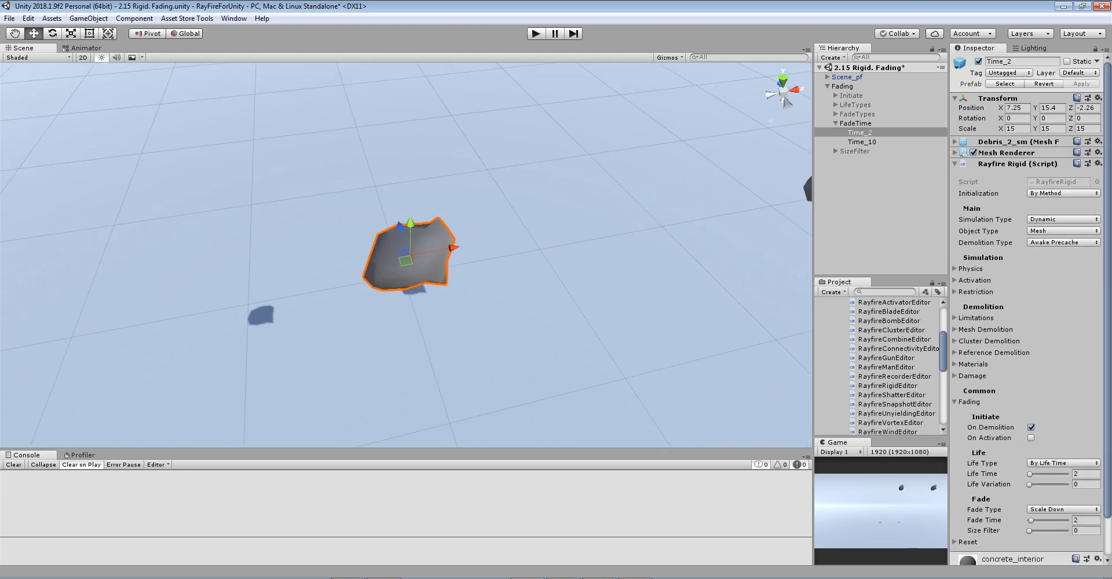
{"action": "scroll", "coordinate": [409, 255], "scroll_direction": "down", "scroll_amount": 6}
{"action": "middle_click_drag", "start_coordinate": [408, 255], "coordinate": [314, 214]}
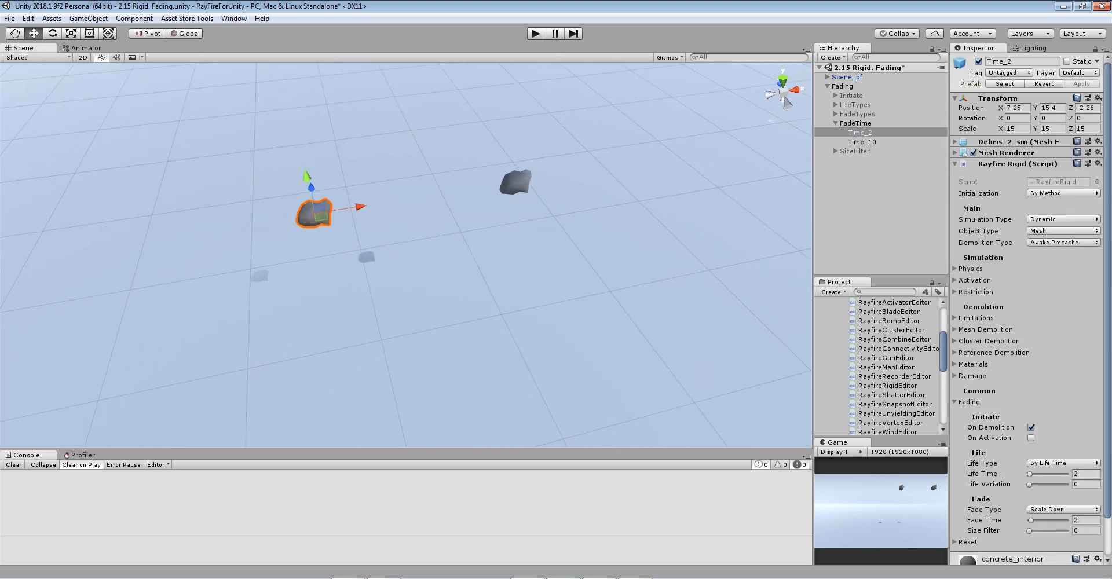
{"action": "left_click", "coordinate": [1085, 520]}
{"action": "left_click", "coordinate": [515, 183]}
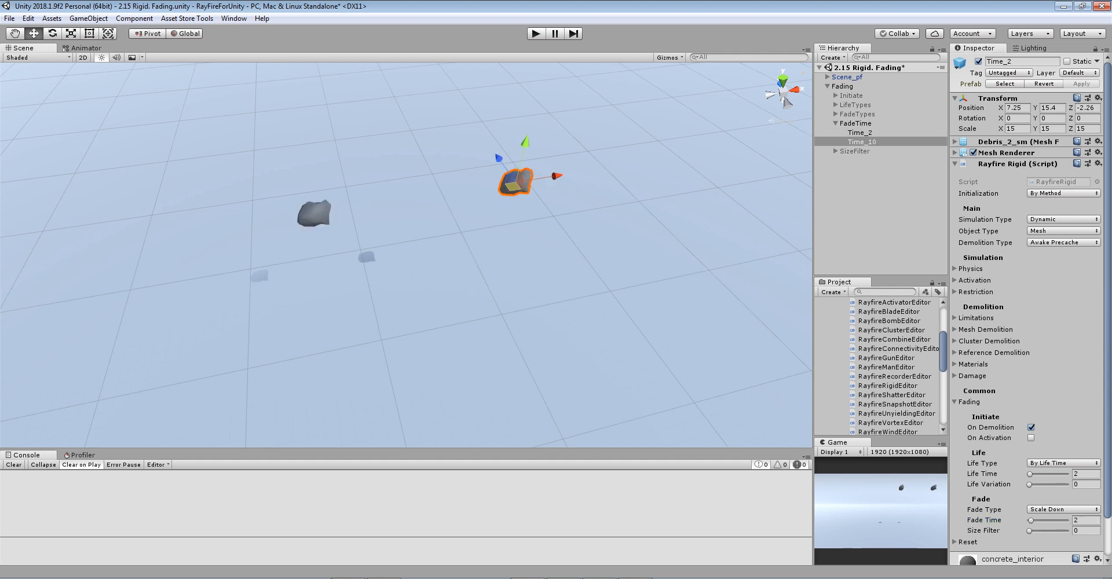
{"action": "left_click", "coordinate": [1085, 520]}
Step: Enter play mode and initialize the Time_2 and Time_10 rocks together
{"action": "key", "text": "ctrl+p"}
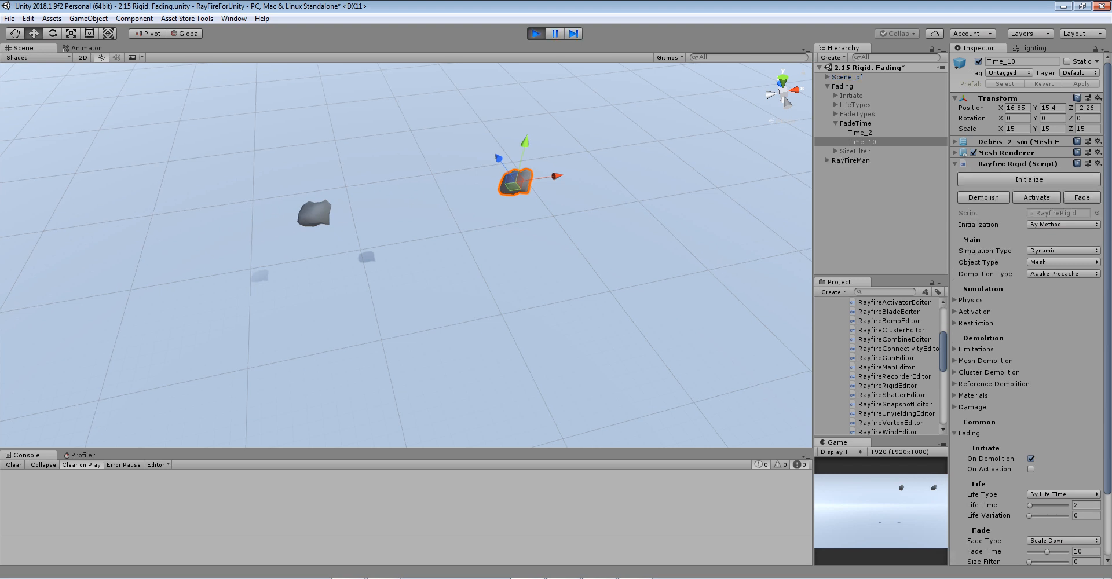
{"action": "left_click", "coordinate": [859, 133], "text": "shift"}
{"action": "left_click", "coordinate": [1029, 180]}
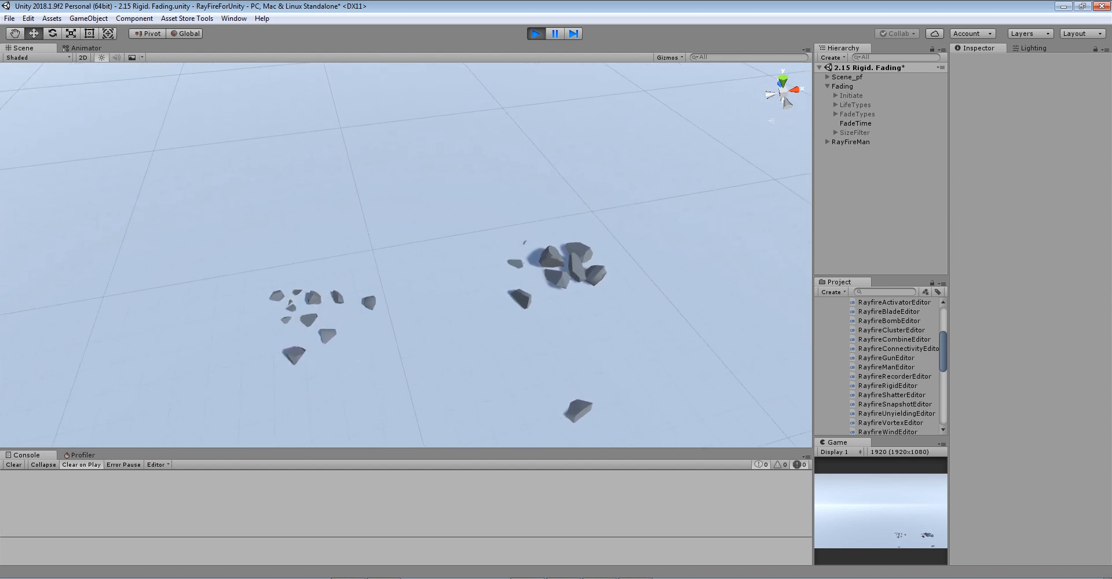
Step: Select the Time_10 fragments to inspect their slower fading, and exit play mode
{"action": "left_click_drag", "start_coordinate": [257, 272], "coordinate": [283, 304]}
{"action": "left_click_drag", "start_coordinate": [460, 165], "coordinate": [608, 426]}
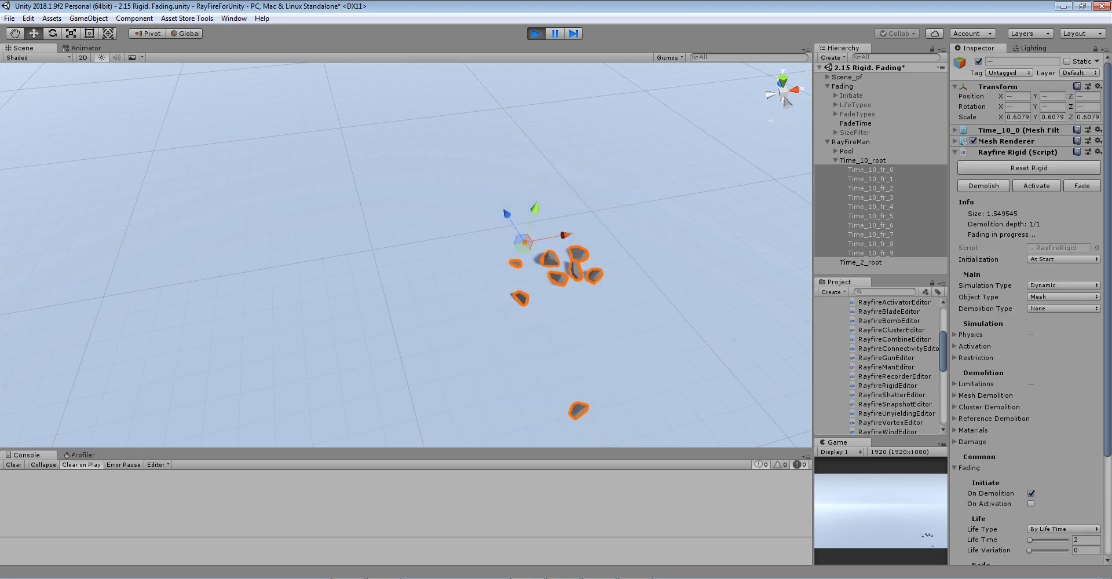
{"action": "left_click", "coordinate": [615, 360]}
{"action": "scroll", "coordinate": [407, 255], "scroll_direction": "down", "scroll_amount": 3}
{"action": "scroll", "coordinate": [406, 255], "scroll_direction": "down", "scroll_amount": 2}
{"action": "key", "text": "ctrl+p"}
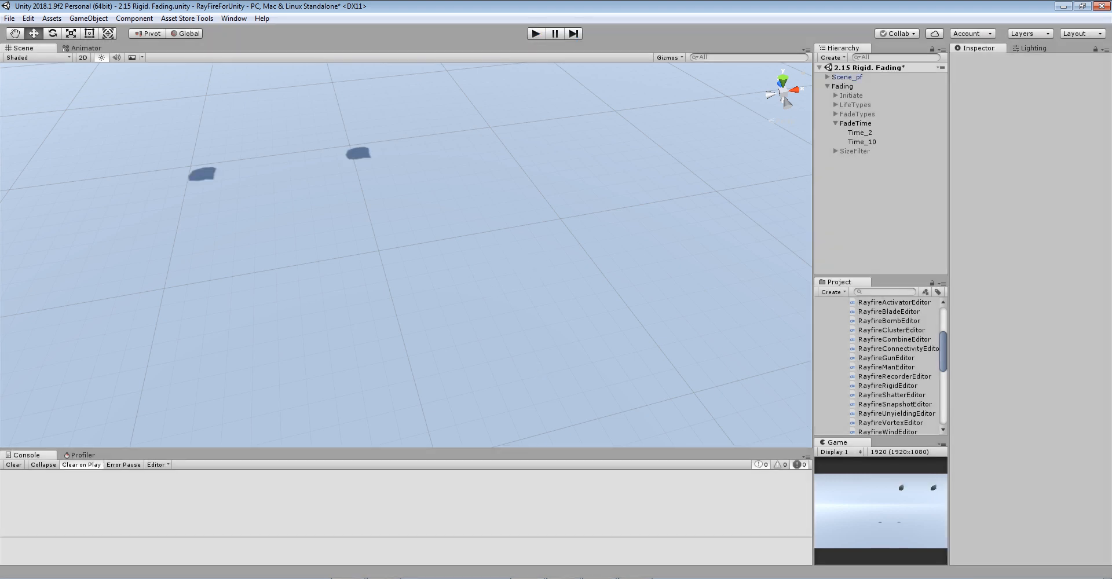
{"action": "left_click", "coordinate": [856, 123]}
{"action": "left_click", "coordinate": [979, 61]}
{"action": "left_click", "coordinate": [836, 151]}
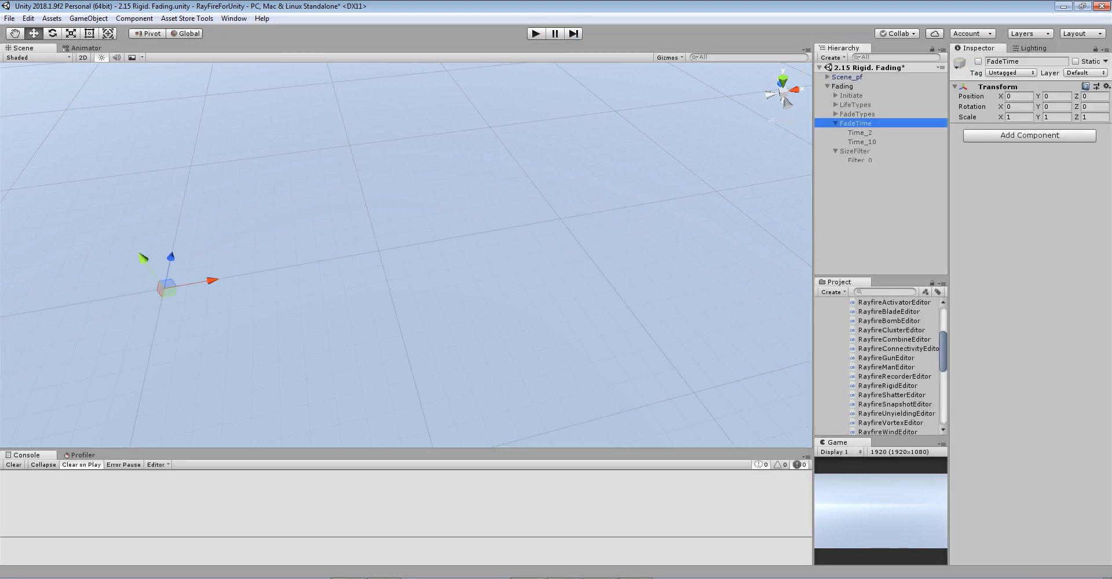
{"action": "left_click", "coordinate": [835, 123]}
{"action": "left_click", "coordinate": [978, 61]}
Step: Review the Size Filter setting of the Time_2 rock and the fading settings of Time_10
{"action": "scroll", "coordinate": [407, 254], "scroll_direction": "down", "scroll_amount": 9}
{"action": "middle_click_drag", "start_coordinate": [407, 231], "coordinate": [421, 315]}
{"action": "left_click", "coordinate": [345, 180]}
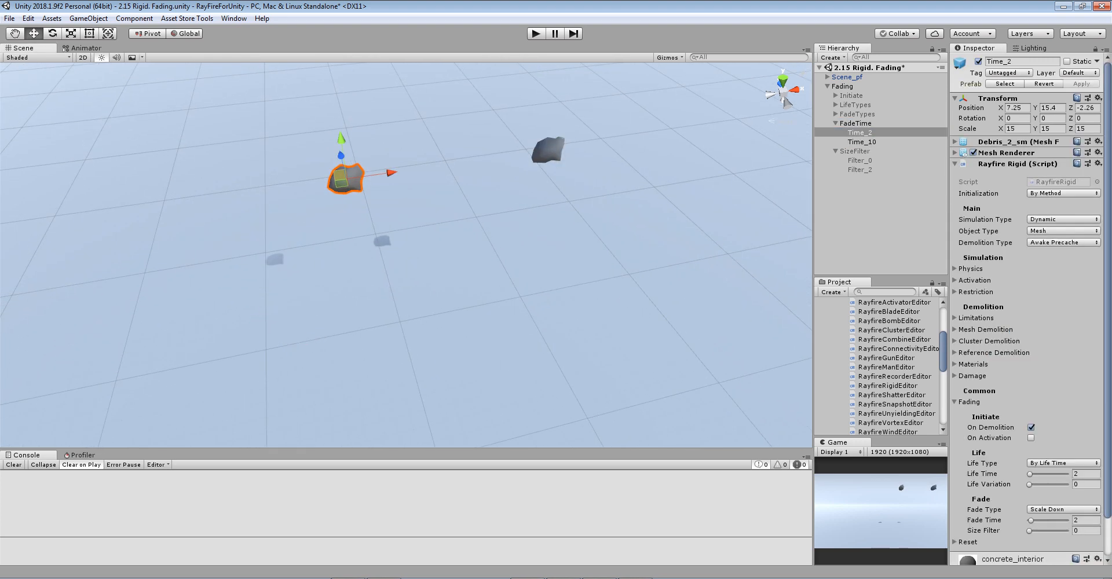
{"action": "left_click", "coordinate": [1085, 531]}
{"action": "left_click", "coordinate": [548, 149]}
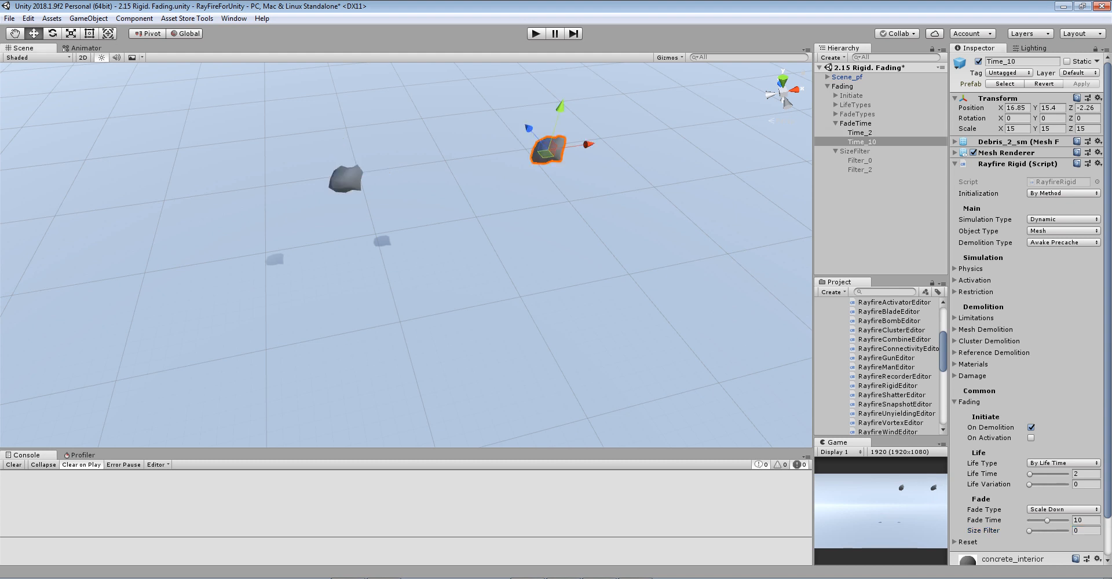
Step: Deactivate the FadeTime group and activate the SizeFilter group
{"action": "left_click", "coordinate": [856, 124]}
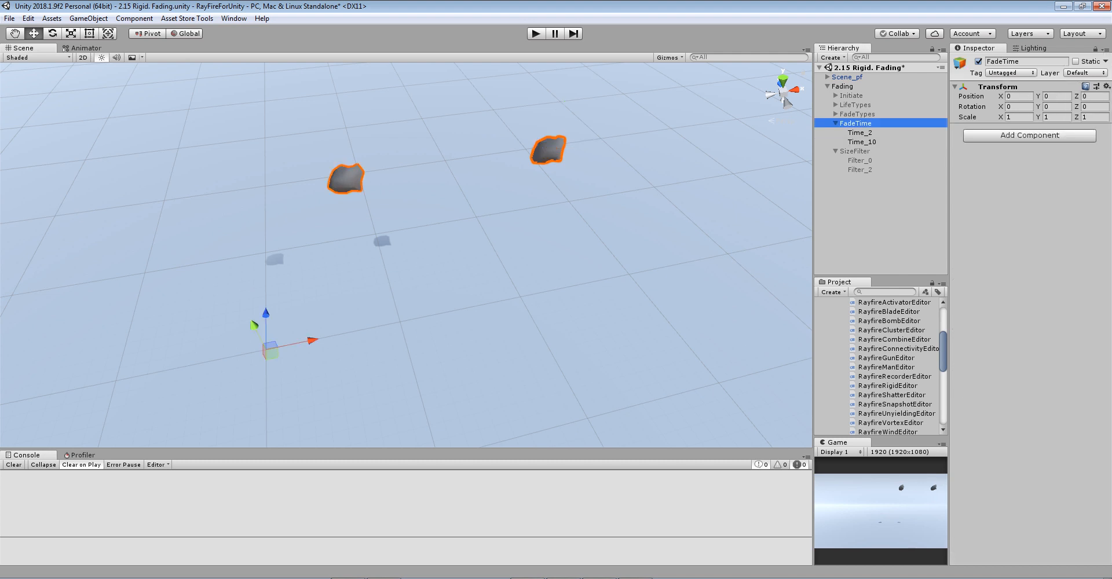
{"action": "left_click", "coordinate": [979, 61]}
{"action": "left_click", "coordinate": [855, 151]}
{"action": "left_click", "coordinate": [978, 62]}
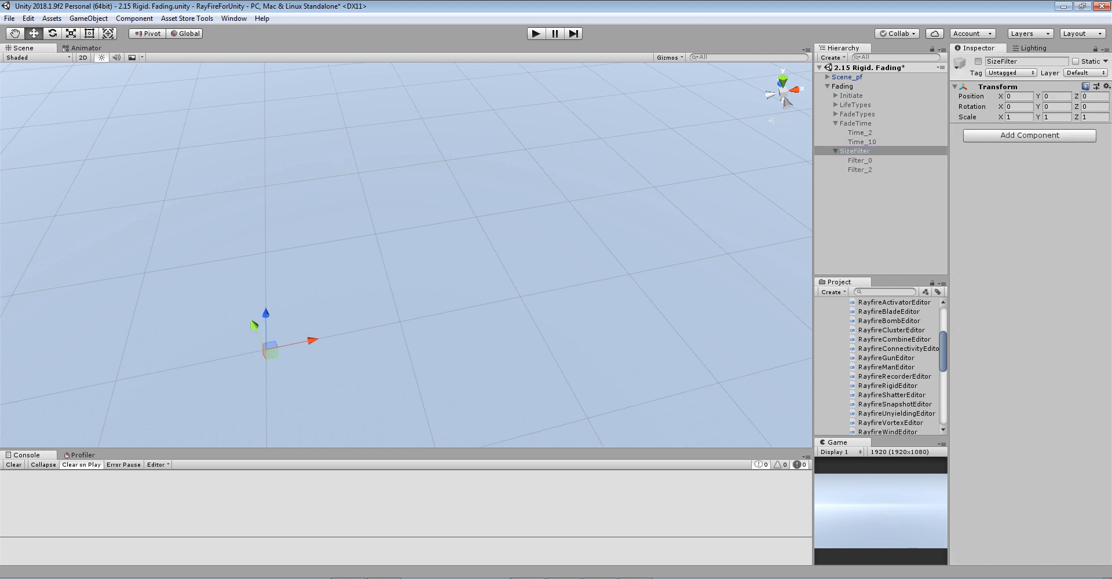
Step: Compare the Size Filter settings of the Filter_0 and Filter_2 rocks
{"action": "left_click", "coordinate": [861, 160]}
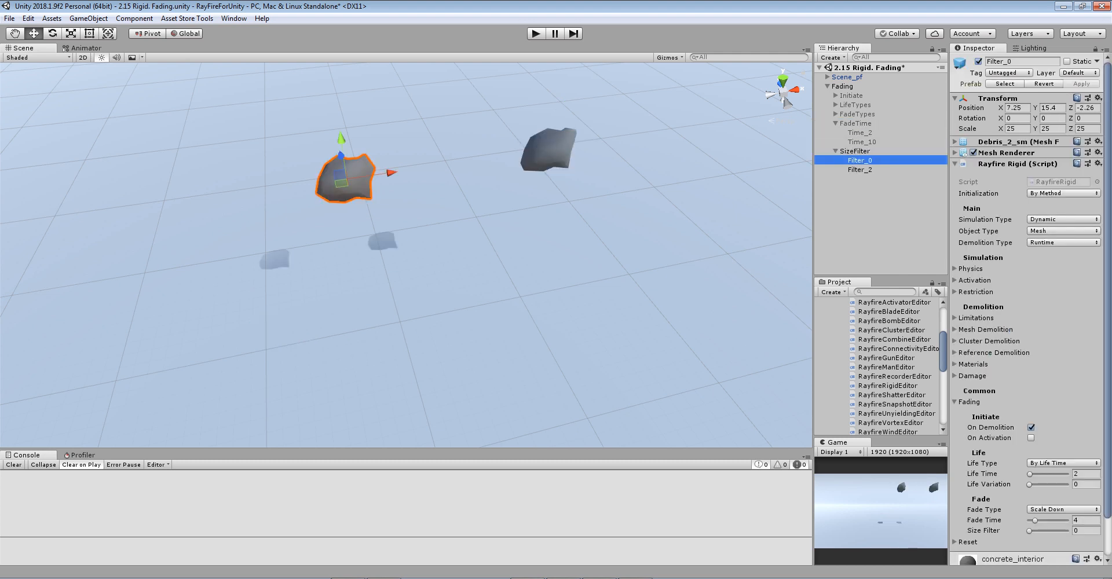
{"action": "left_click", "coordinate": [1086, 530]}
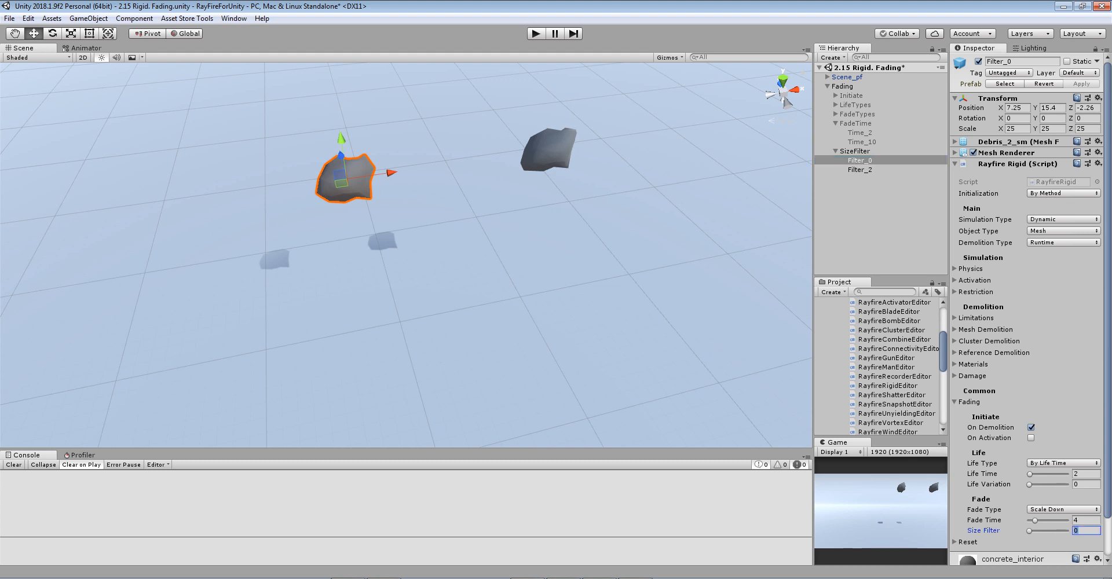
{"action": "left_click", "coordinate": [547, 150]}
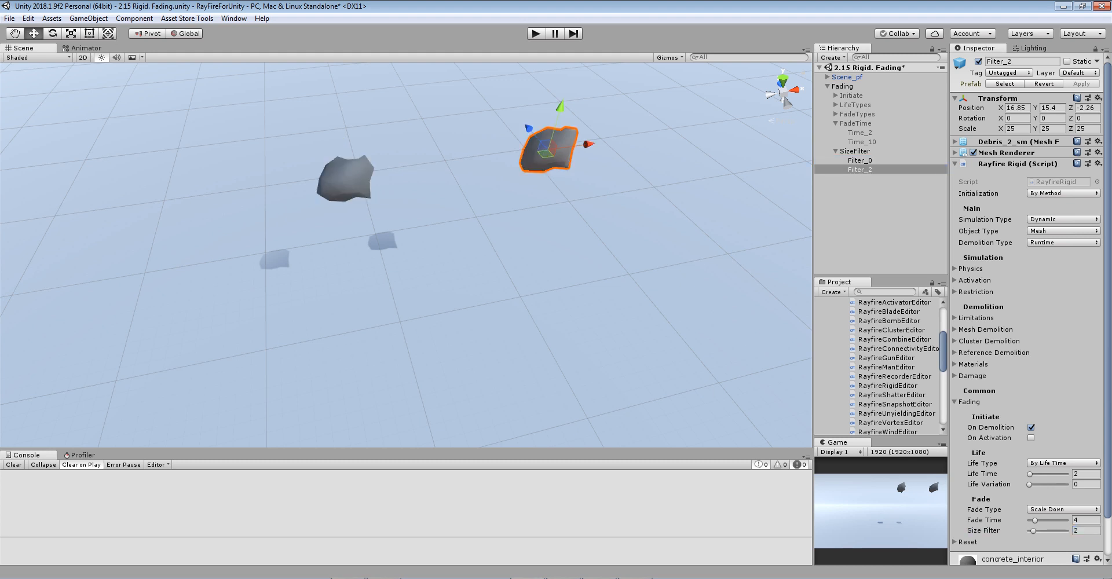
{"action": "left_click", "coordinate": [1086, 531]}
{"action": "middle_click_drag", "start_coordinate": [521, 232], "coordinate": [451, 252]}
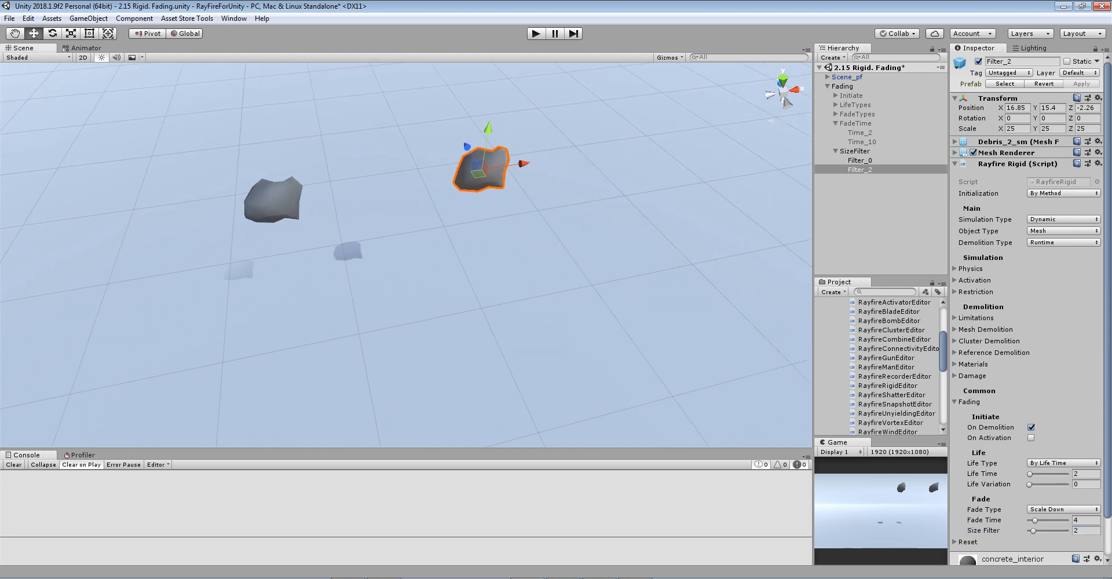
{"action": "left_click", "coordinate": [1085, 530]}
Step: Enter play mode and initialize the Filter_0 and Filter_2 rocks together
{"action": "key", "text": "ctrl+p"}
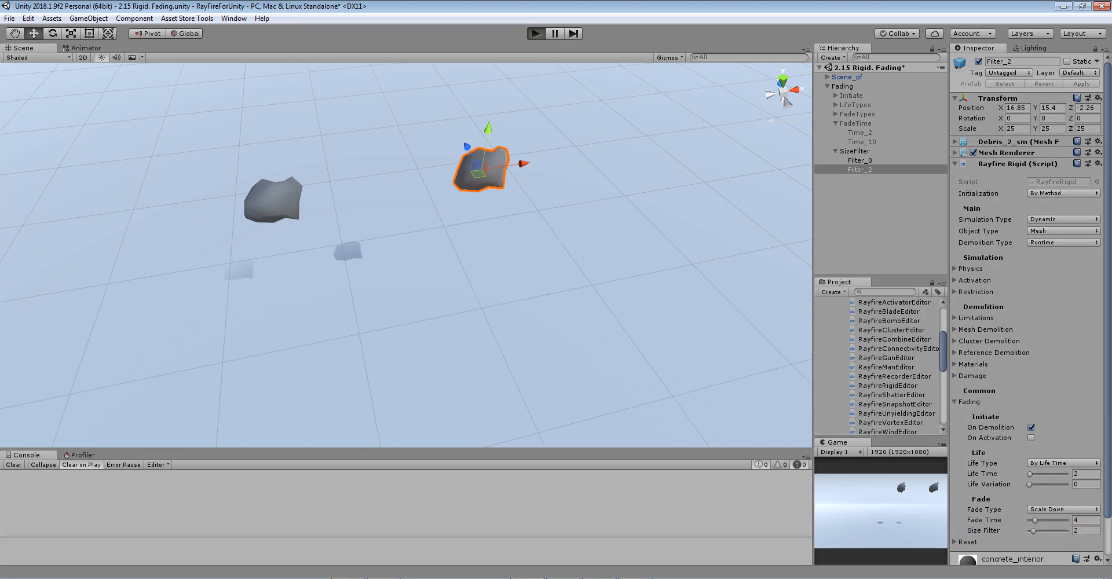
{"action": "left_click_drag", "start_coordinate": [209, 129], "coordinate": [530, 228]}
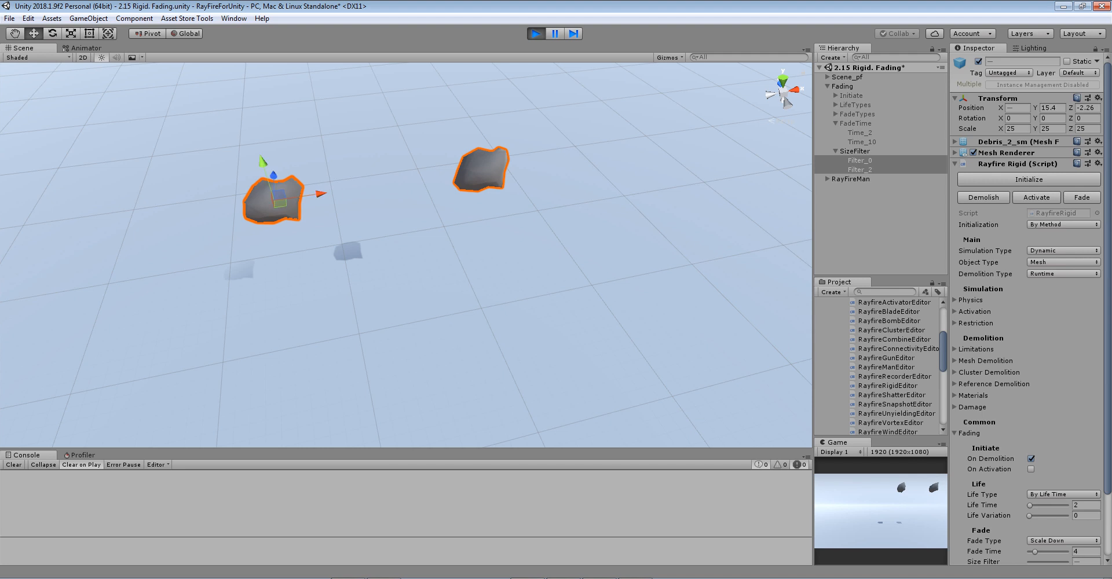
{"action": "left_click_drag", "start_coordinate": [206, 136], "coordinate": [593, 292]}
{"action": "left_click", "coordinate": [1029, 179]}
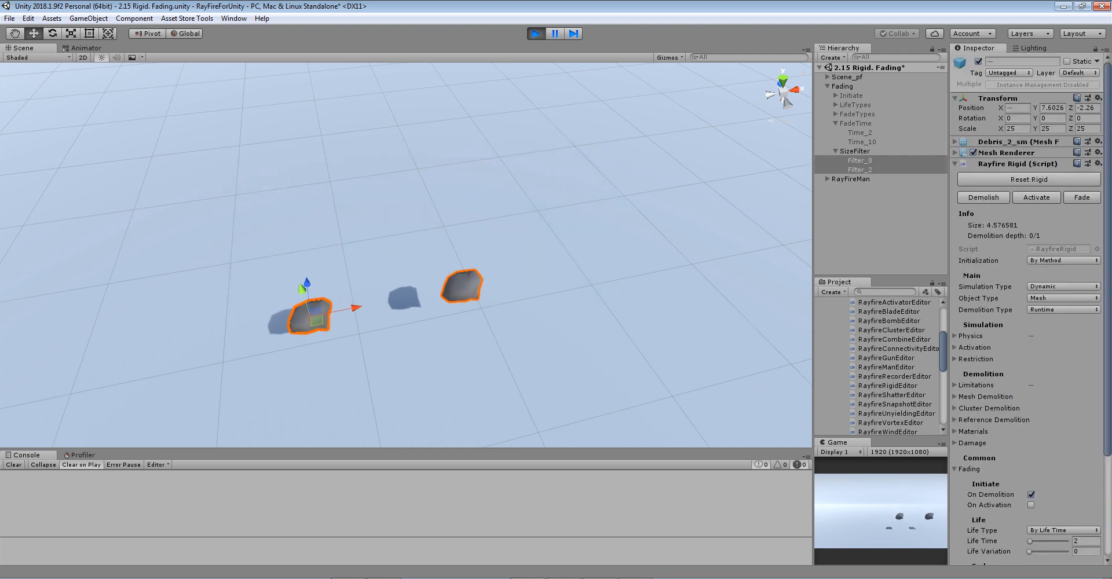
Step: Watch both rocks break apart up close and inspect the fading state of the Filter_2 fragments
{"action": "scroll", "coordinate": [406, 255], "scroll_direction": "up", "scroll_amount": 3}
{"action": "middle_click_drag", "start_coordinate": [406, 339], "coordinate": [407, 254]}
{"action": "scroll", "coordinate": [406, 255], "scroll_direction": "up", "scroll_amount": 10}
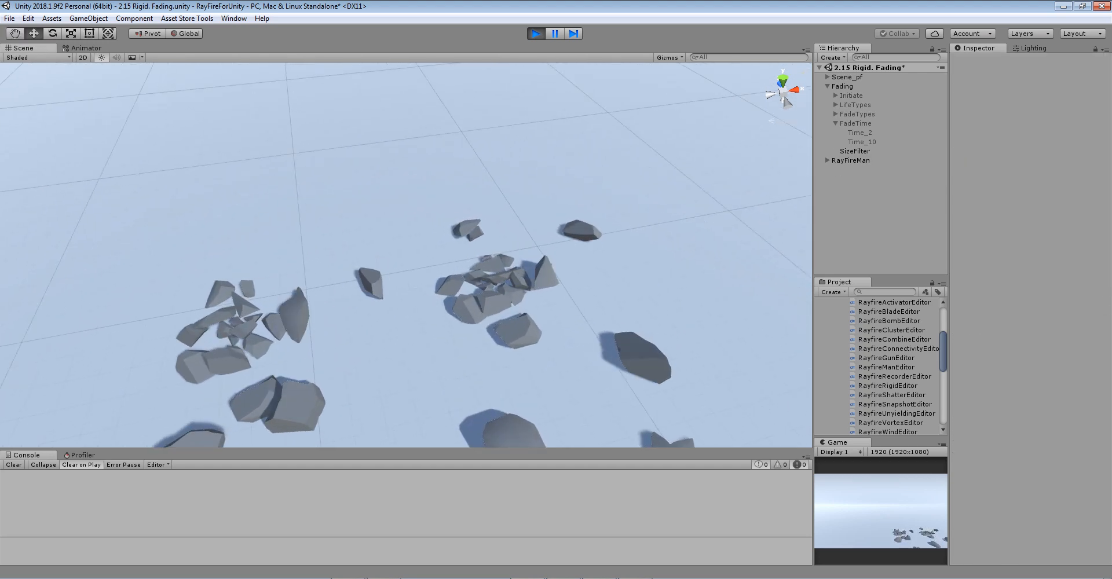
{"action": "left_click_drag", "start_coordinate": [449, 191], "coordinate": [620, 368]}
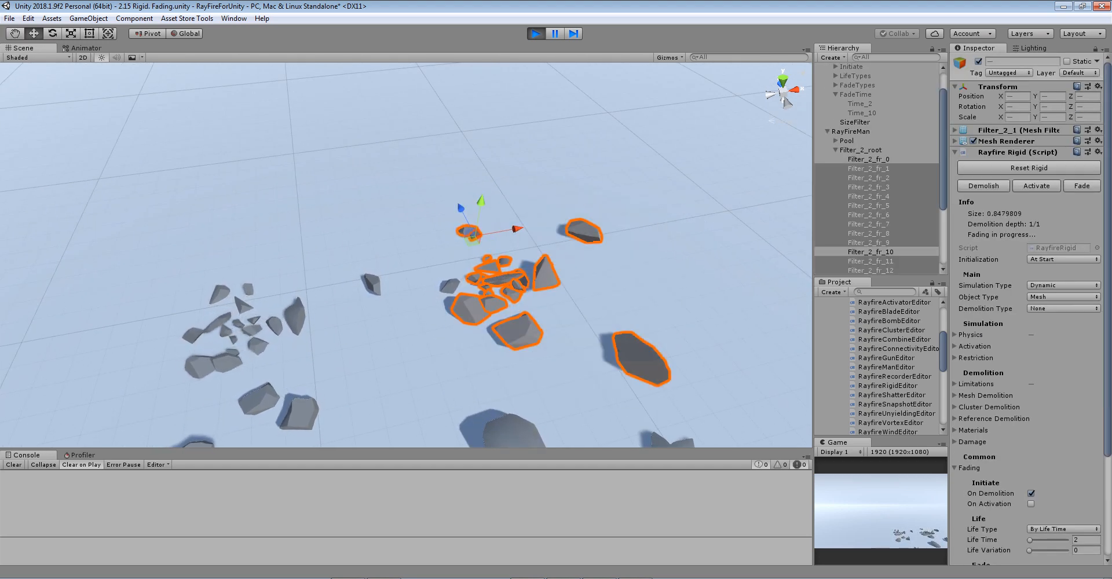
{"action": "left_click", "coordinate": [620, 371]}
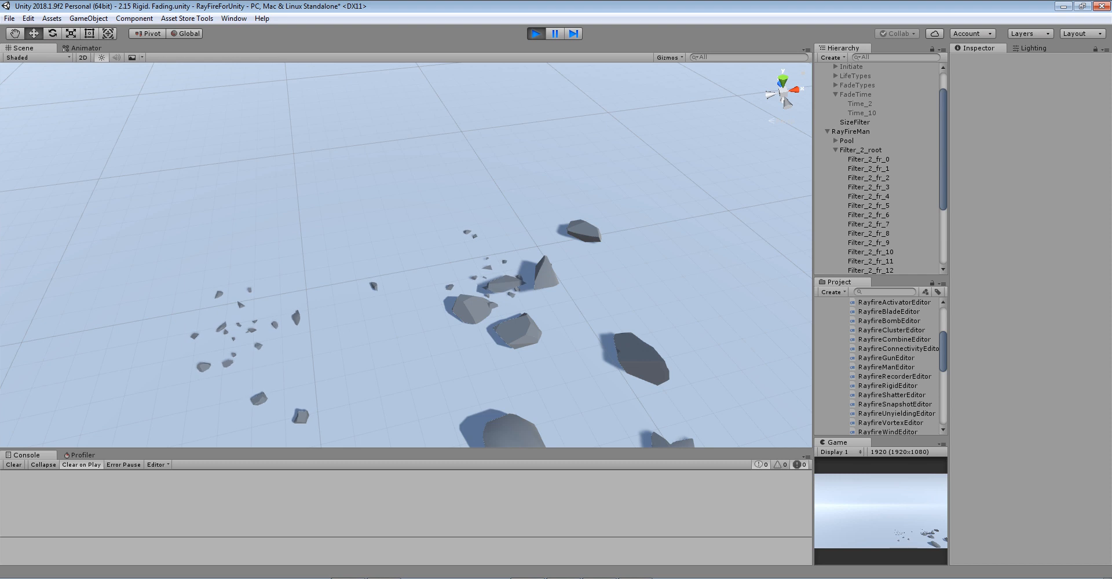
Step: Select the remaining large Filter_2 fragments and inspect the size and fading state of Filter_2_fr_10
{"action": "middle_click_drag", "start_coordinate": [620, 371], "coordinate": [482, 265]}
{"action": "left_click_drag", "start_coordinate": [287, 151], "coordinate": [556, 392]}
{"action": "right_click_drag", "start_coordinate": [556, 392], "coordinate": [513, 316]}
{"action": "middle_click_drag", "start_coordinate": [512, 316], "coordinate": [493, 270]}
{"action": "left_click_drag", "start_coordinate": [416, 331], "coordinate": [421, 182]}
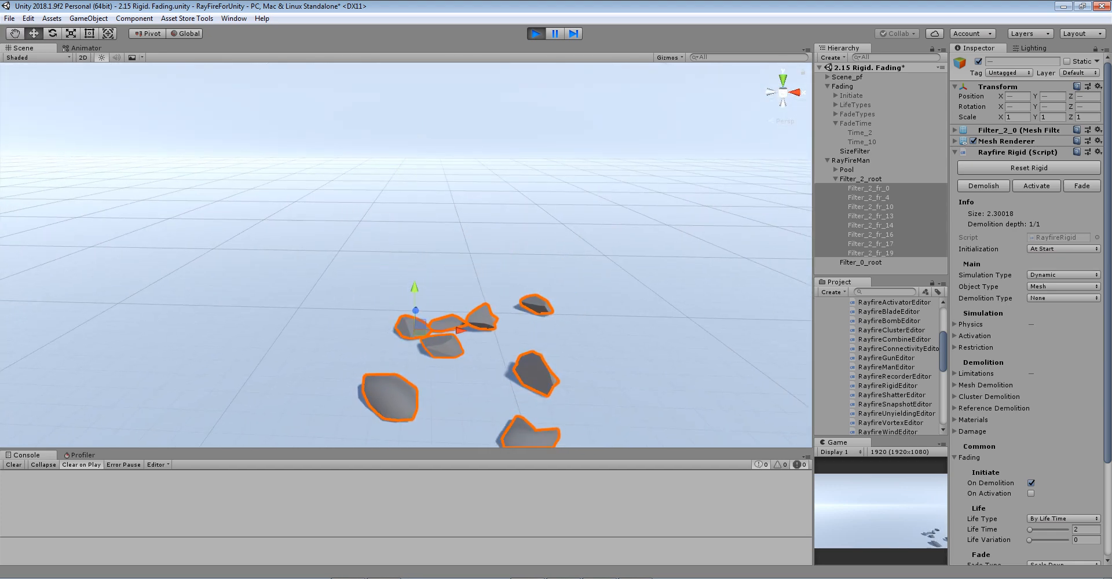
{"action": "right_click_drag", "start_coordinate": [422, 182], "coordinate": [446, 261]}
{"action": "left_click", "coordinate": [373, 287]}
{"action": "left_click_drag", "start_coordinate": [390, 266], "coordinate": [574, 200]}
{"action": "scroll", "coordinate": [573, 200], "scroll_direction": "down", "scroll_amount": 2}
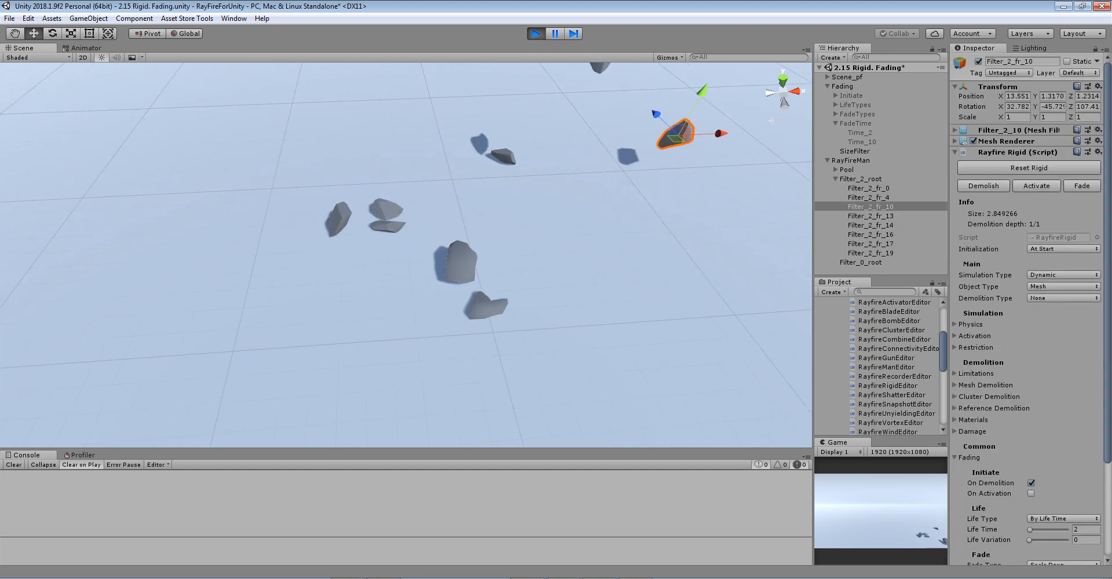
Step: Exit play mode and review the Fading settings of the Filter_2 rock
{"action": "key", "text": "ctrl+p"}
{"action": "scroll", "coordinate": [406, 255], "scroll_direction": "down", "scroll_amount": 3}
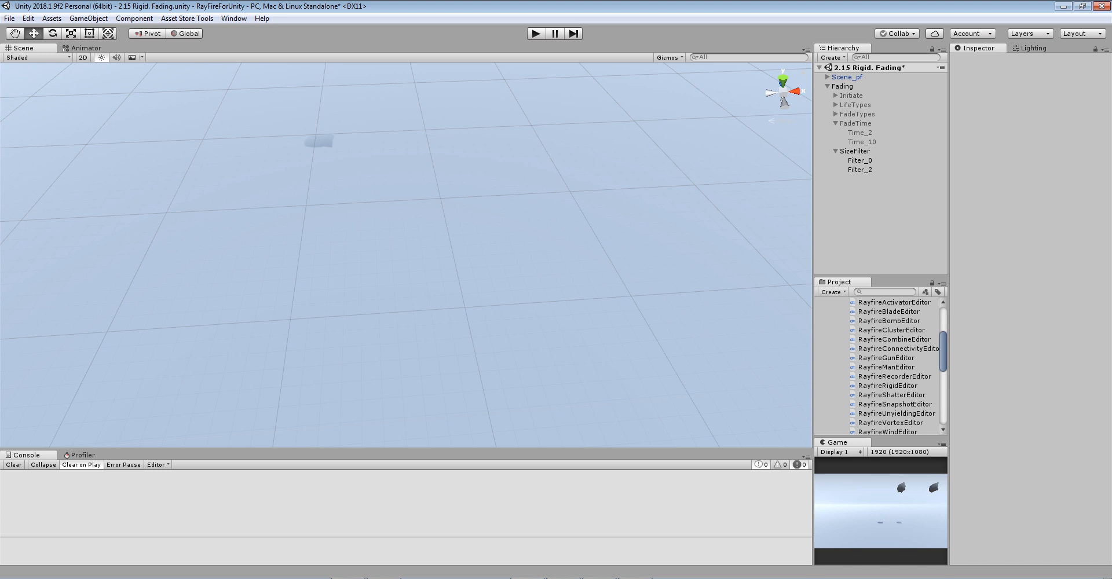
{"action": "middle_click_drag", "start_coordinate": [406, 232], "coordinate": [445, 316]}
{"action": "left_click", "coordinate": [473, 132]}
{"action": "scroll", "coordinate": [473, 132], "scroll_direction": "down", "scroll_amount": 4}
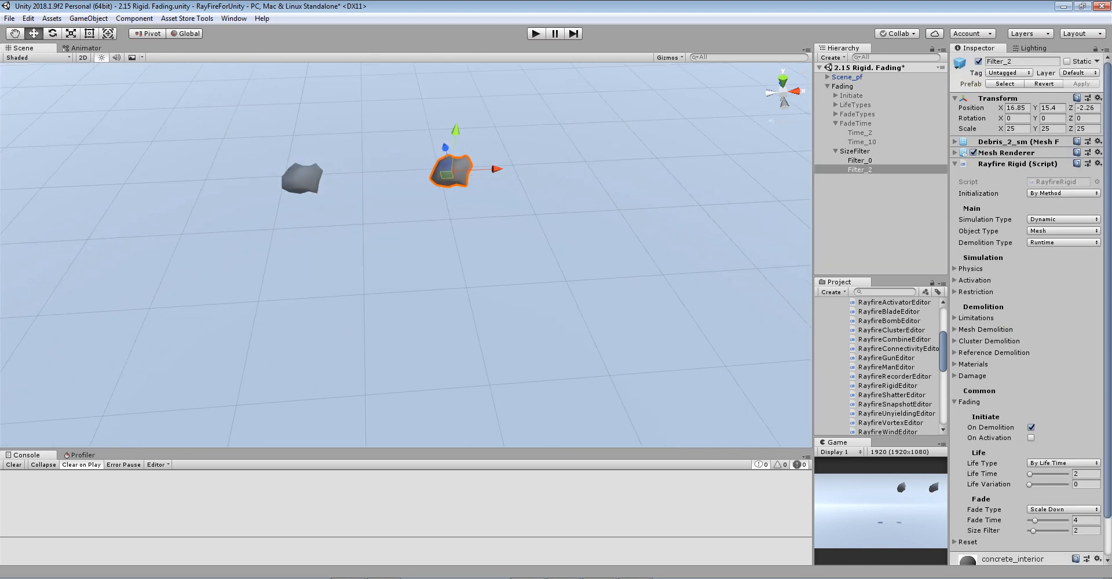
{"action": "middle_click_drag", "start_coordinate": [473, 132], "coordinate": [519, 168]}
{"action": "scroll", "coordinate": [1028, 290], "scroll_direction": "down", "scroll_amount": 2}
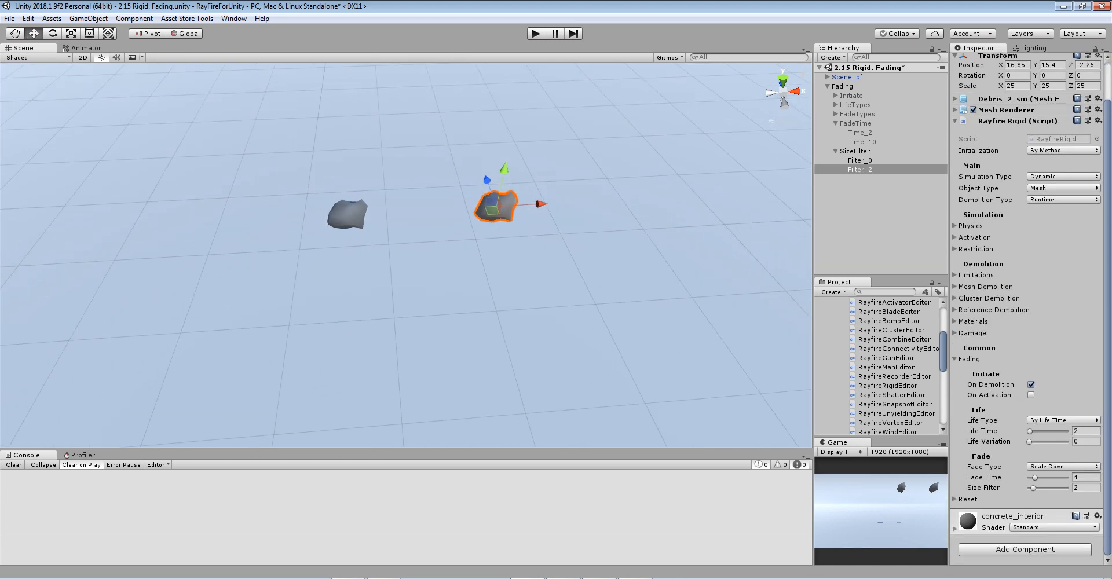